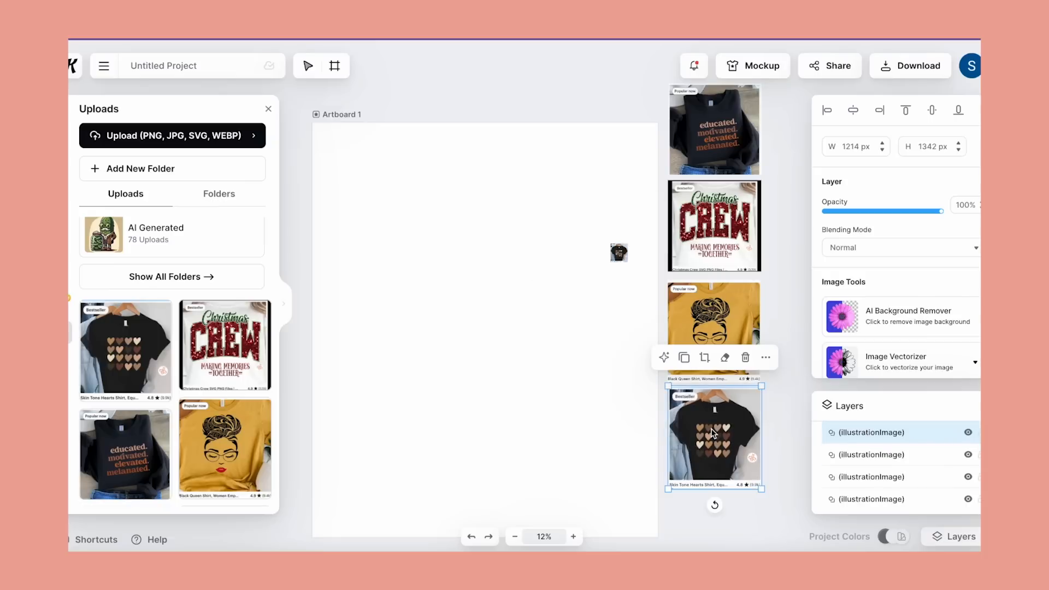
Step: Delete the small heart T-shirt image from the artboard
left_click(794, 394)
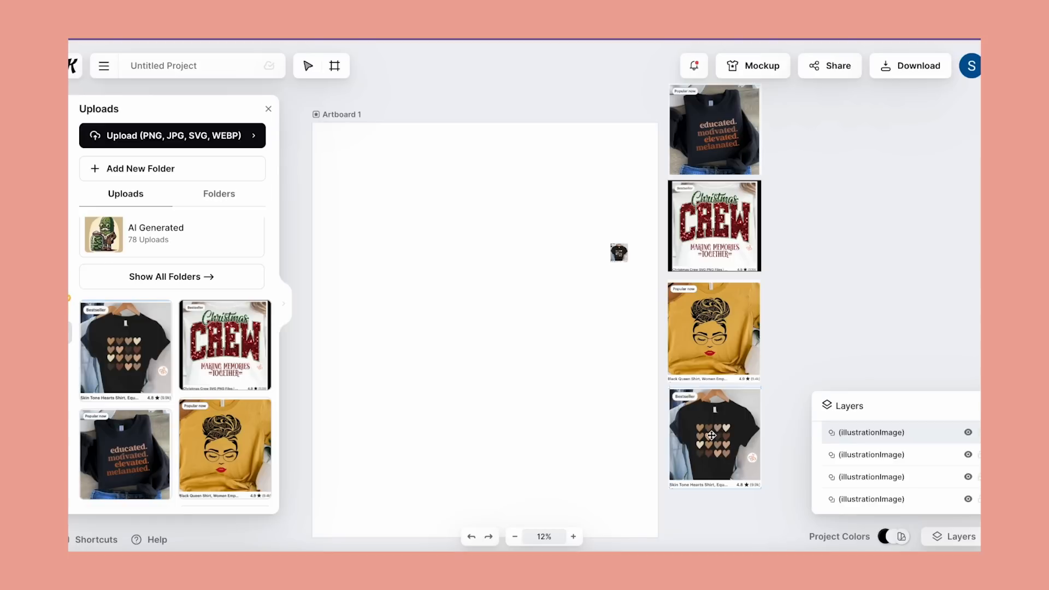
left_click(619, 252)
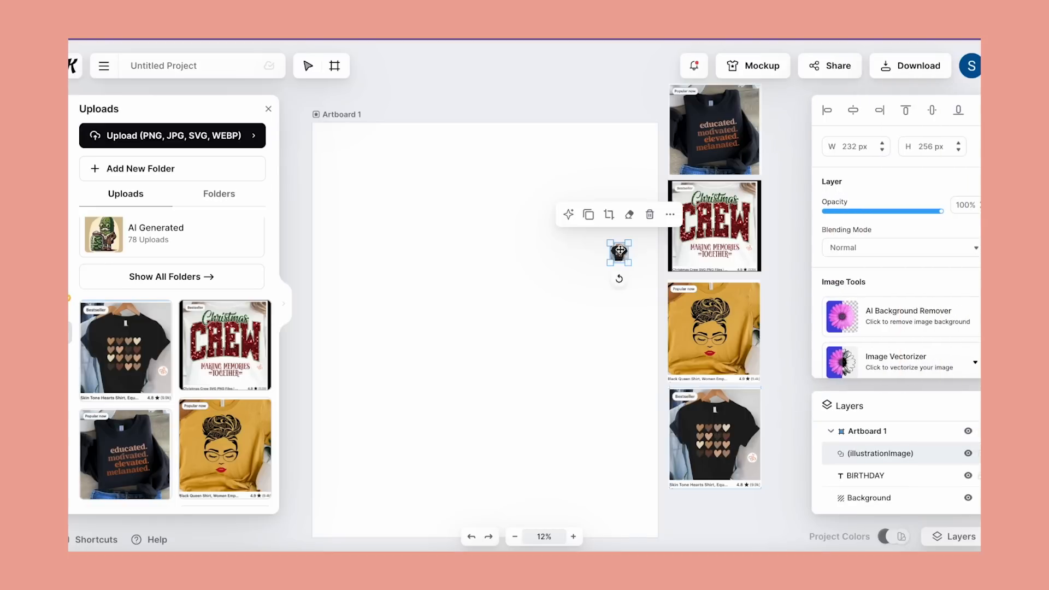
key("Delete")
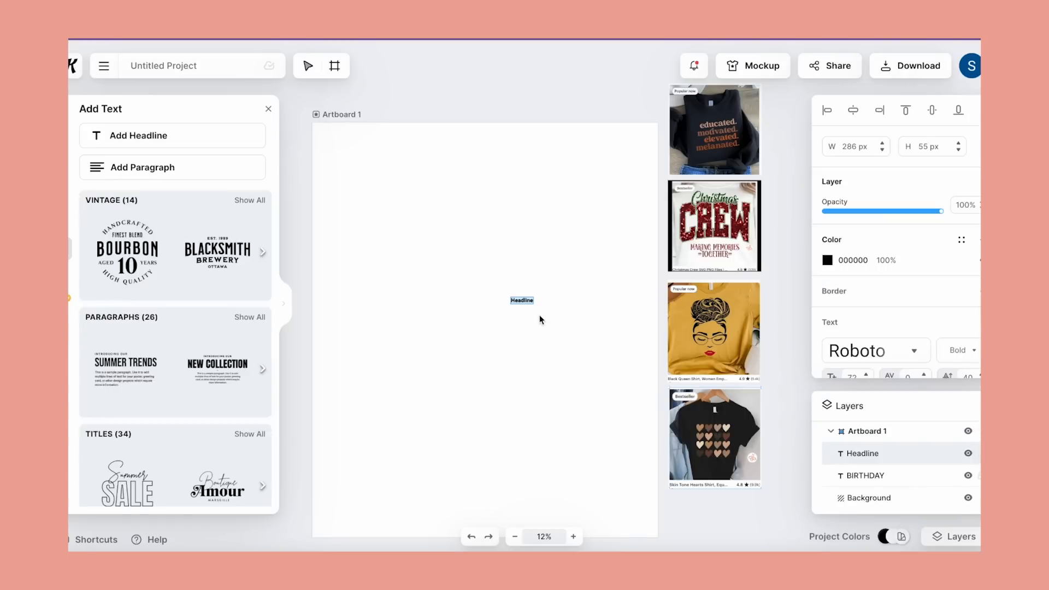
Step: Enlarge the new headline to about 4421 px wide across the top of the artboard and change its text to QUEEN
left_click_drag(533, 304, 633, 346)
left_click_drag(512, 328, 487, 212)
left_click(485, 328)
left_click_drag(485, 328, 487, 166)
left_click(479, 176)
type("QUEEN")
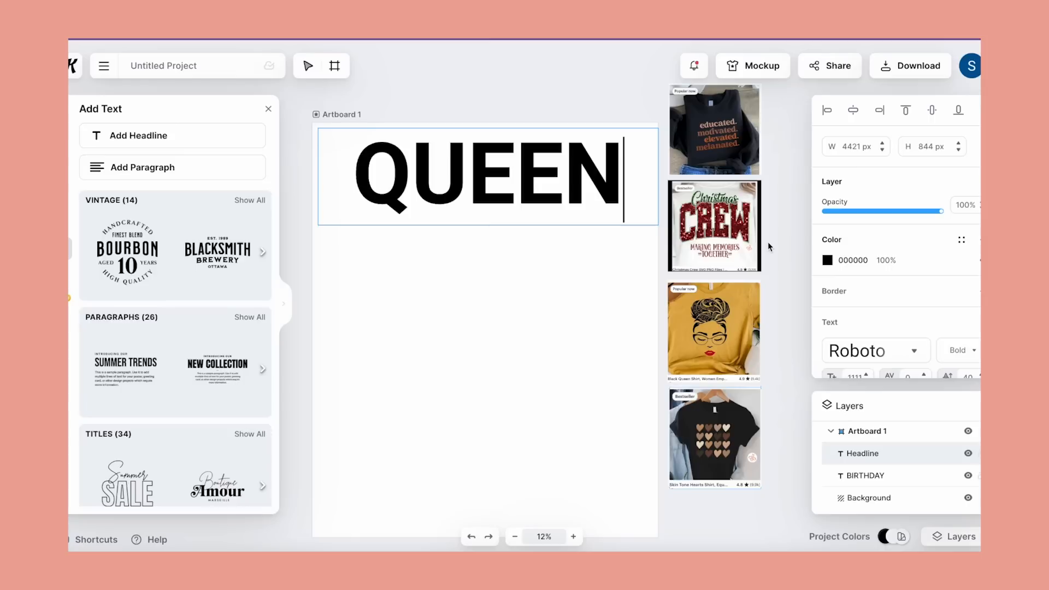
Step: Set the QUEEN text's typeface to Alfa Slab One and nudge it into place across the top of the artboard
scroll(876, 330, "down", 2)
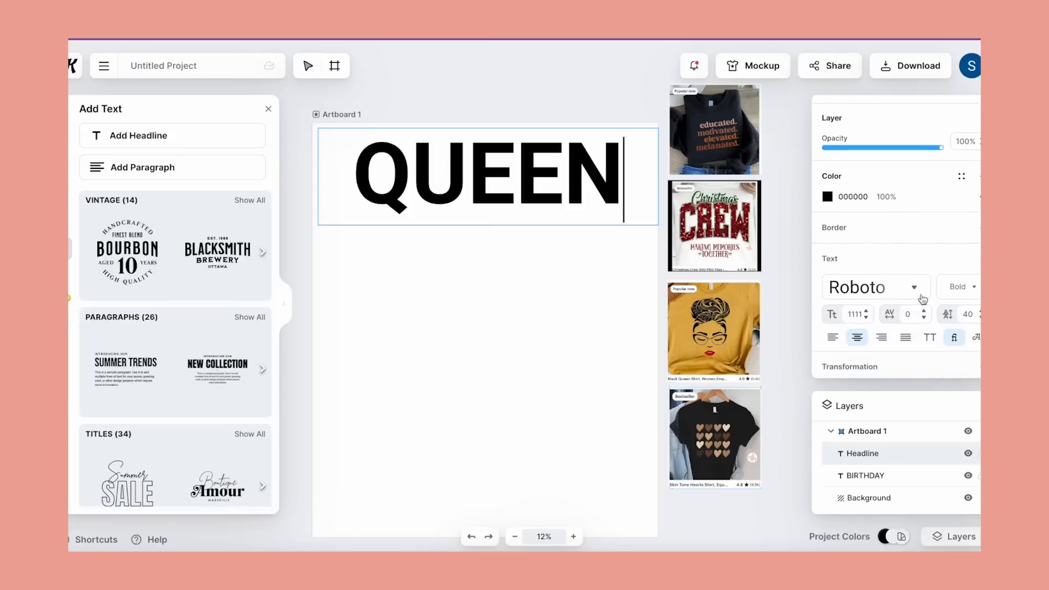
left_click(910, 291)
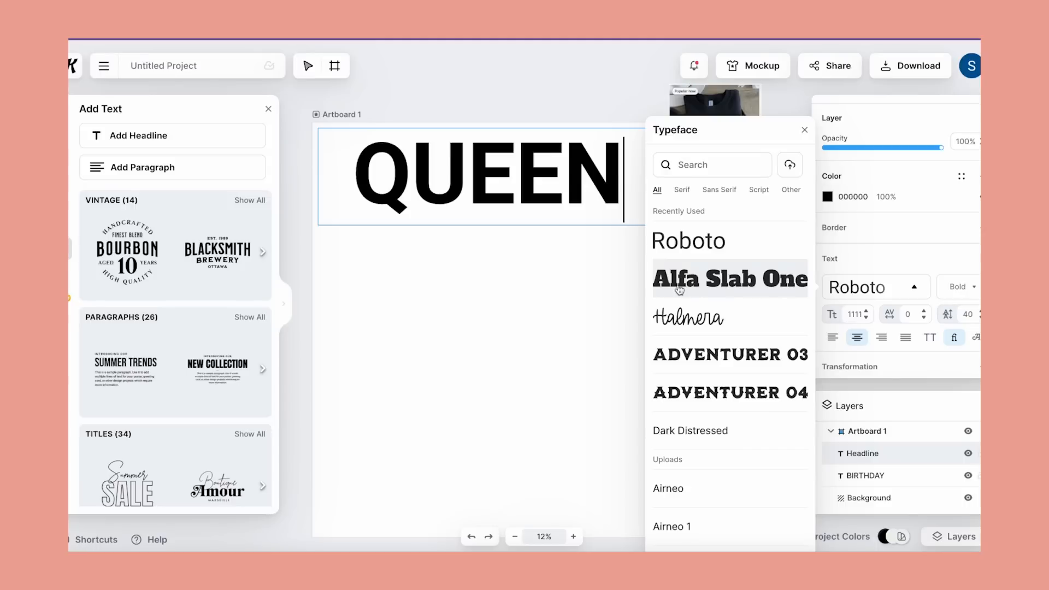
left_click(742, 286)
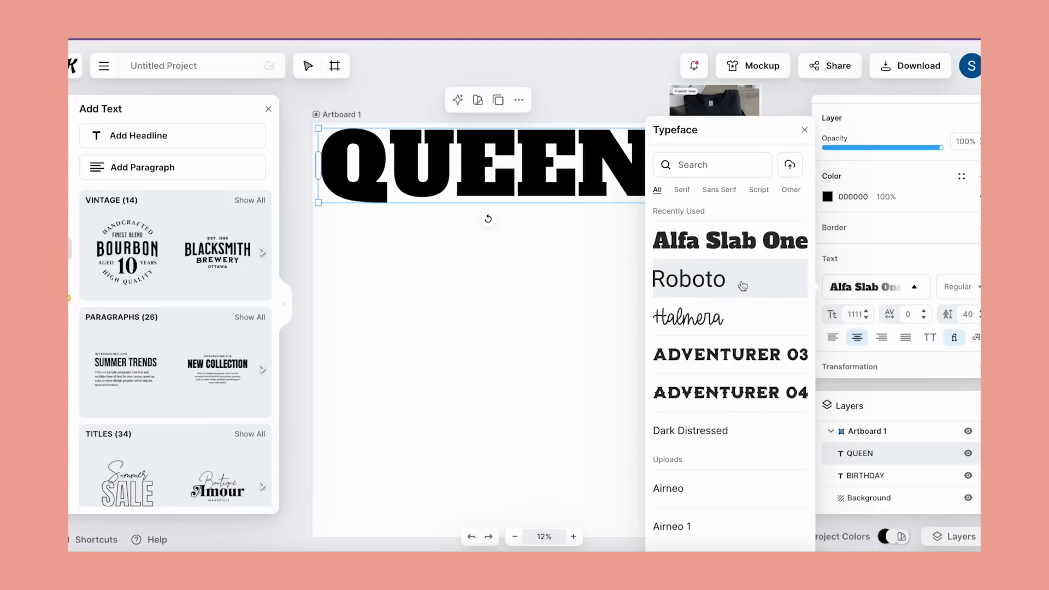
left_click(593, 287)
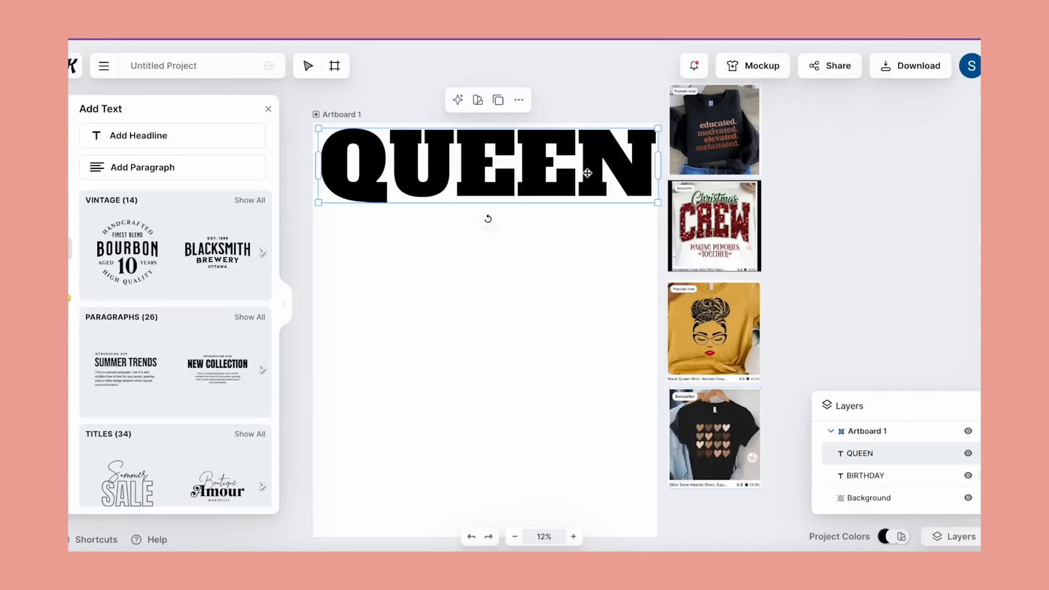
left_click(517, 194)
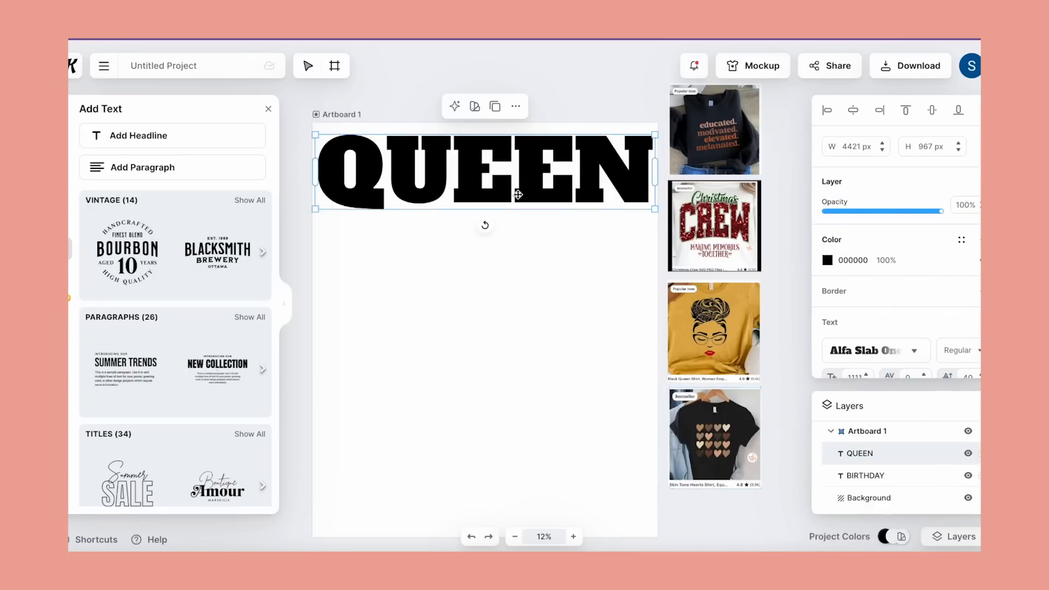
Step: Apply the Distort transformation to the QUEEN text and move it up to the artboard's upper edge
scroll(880, 252, "down", 3)
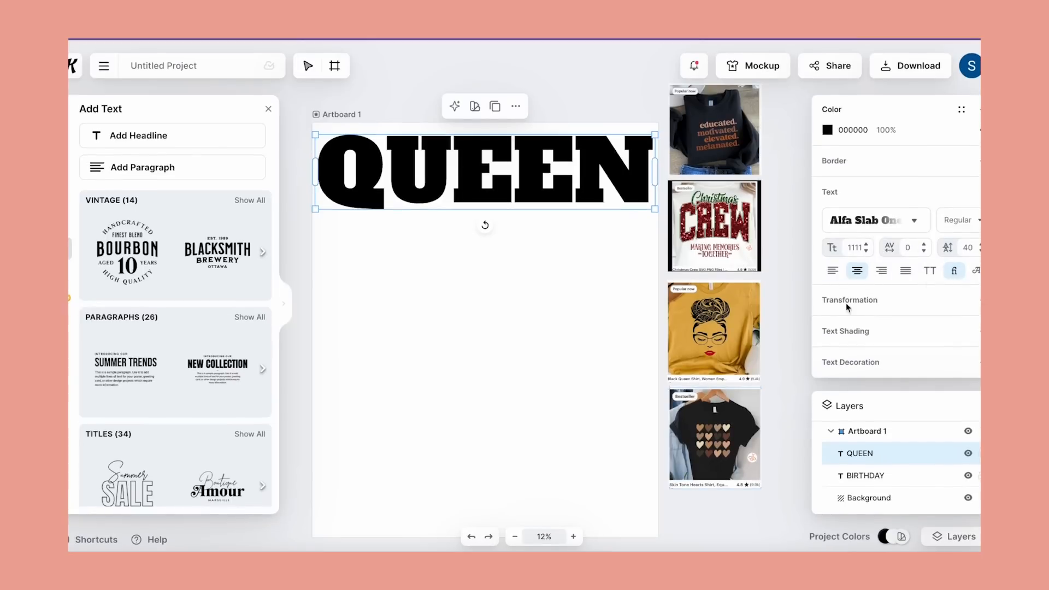
left_click(976, 298)
scroll(923, 273, "down", 1)
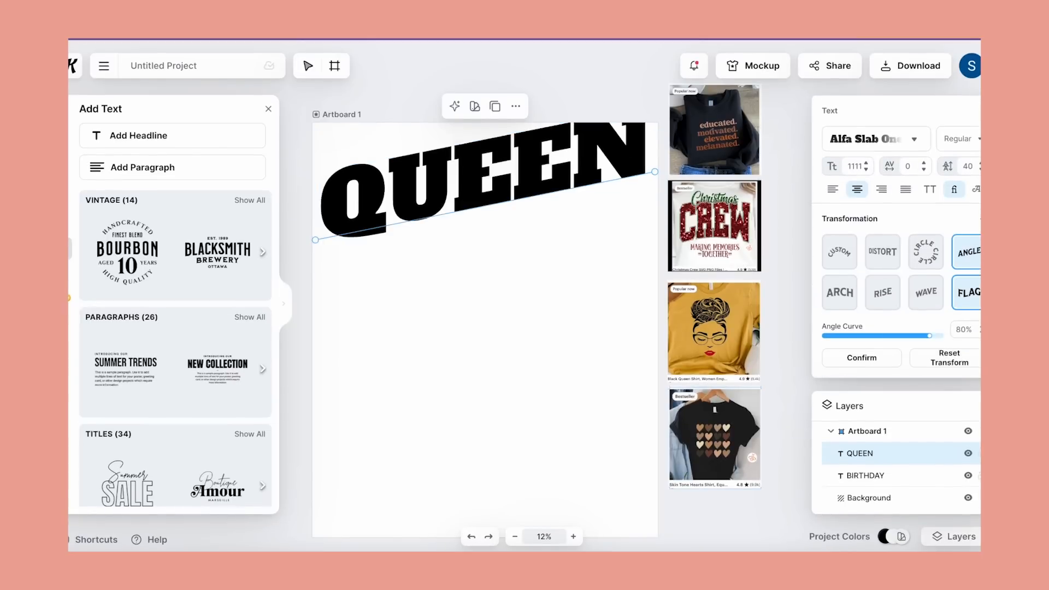
left_click(879, 259)
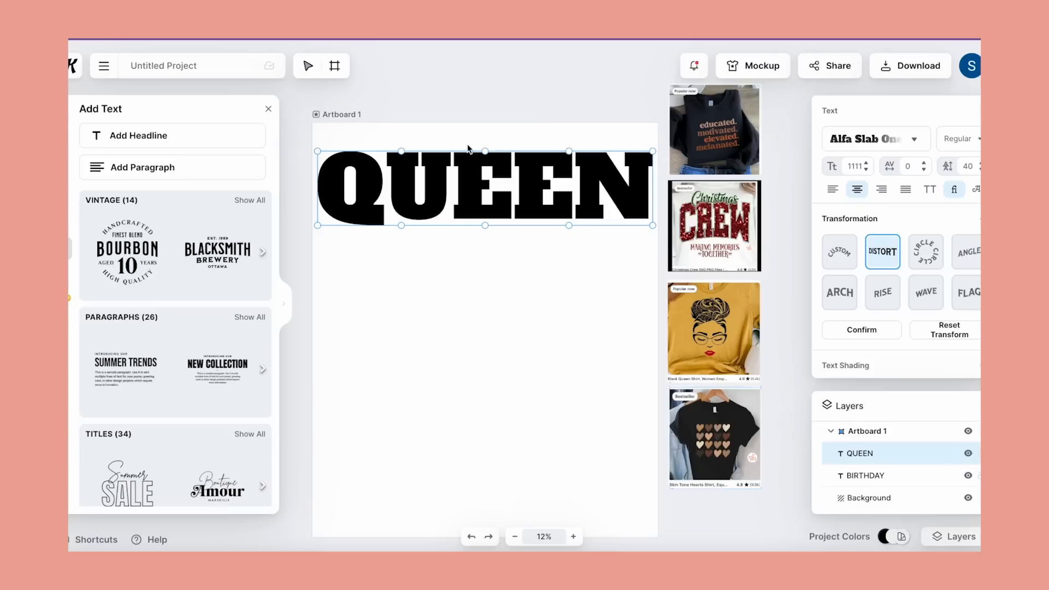
left_click(479, 311)
left_click_drag(479, 202, 470, 176)
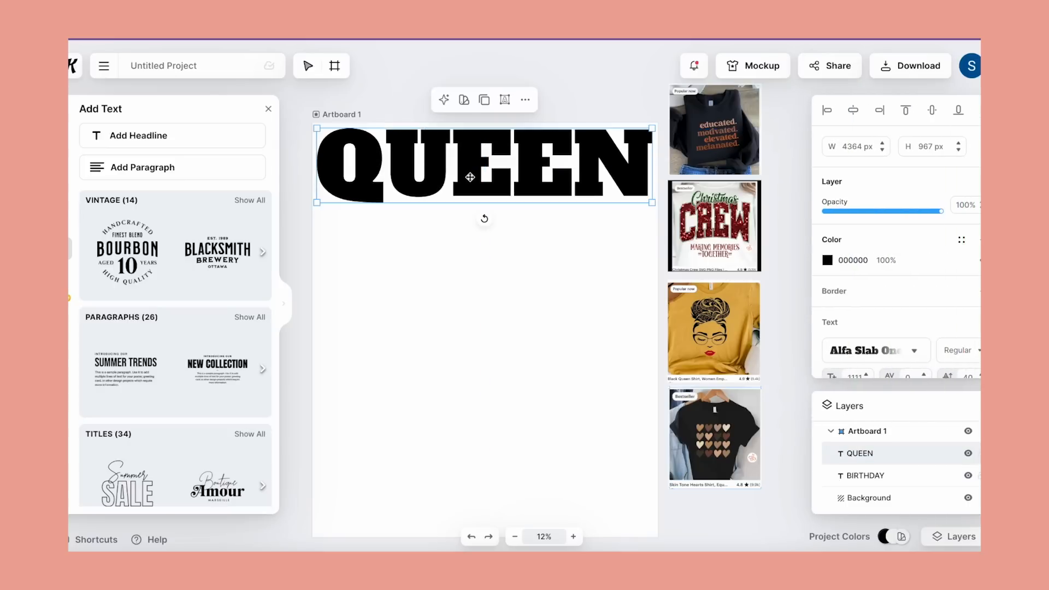
Step: Pull both lower corner points of the QUEEN distortion down to arch its bottom edge, making the text about 1540 px high
left_click(505, 101)
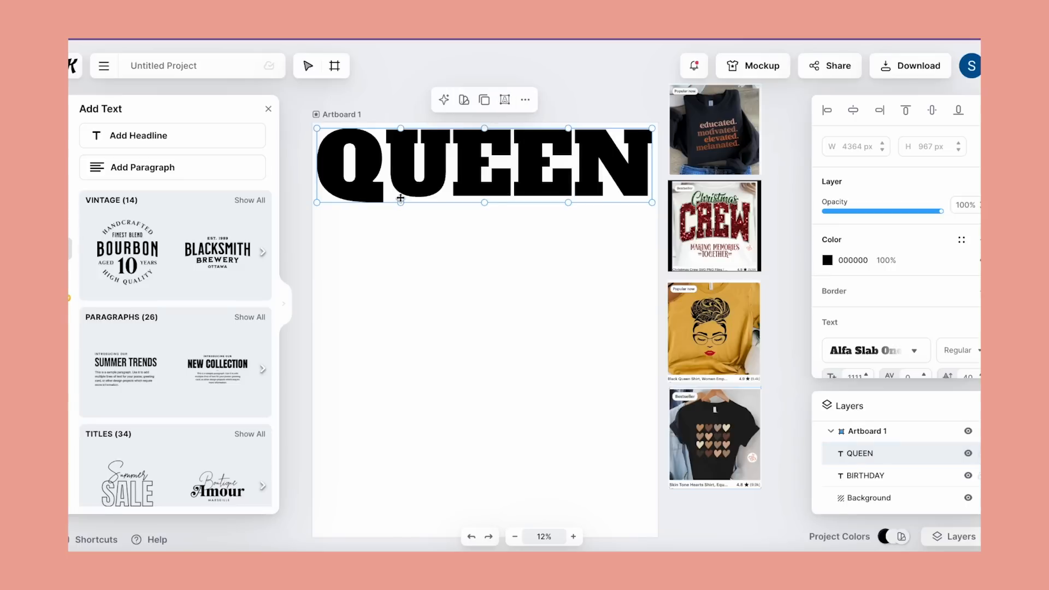
left_click_drag(317, 203, 316, 255)
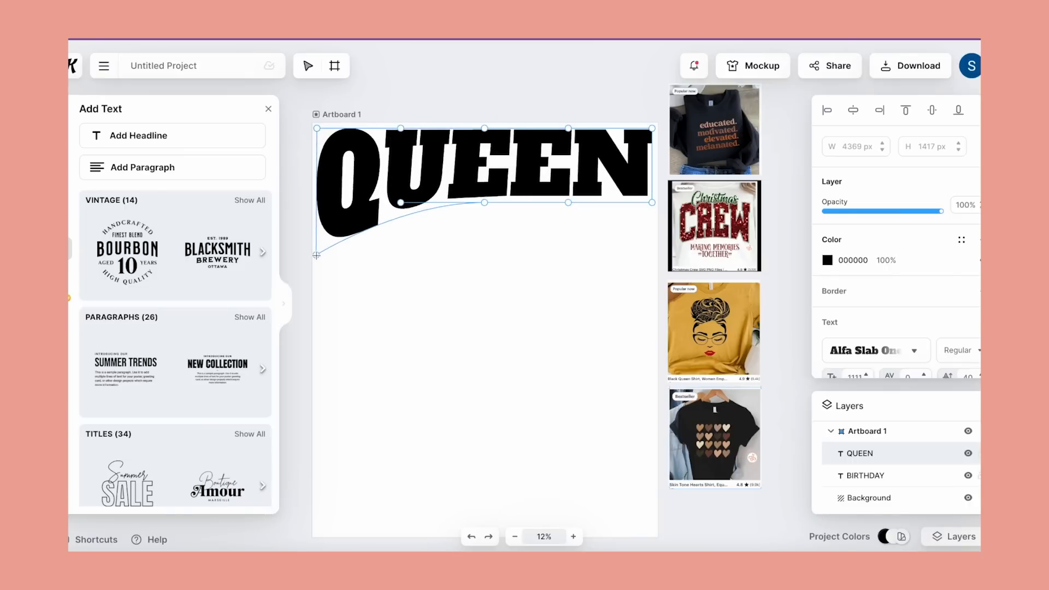
left_click_drag(652, 203, 649, 261)
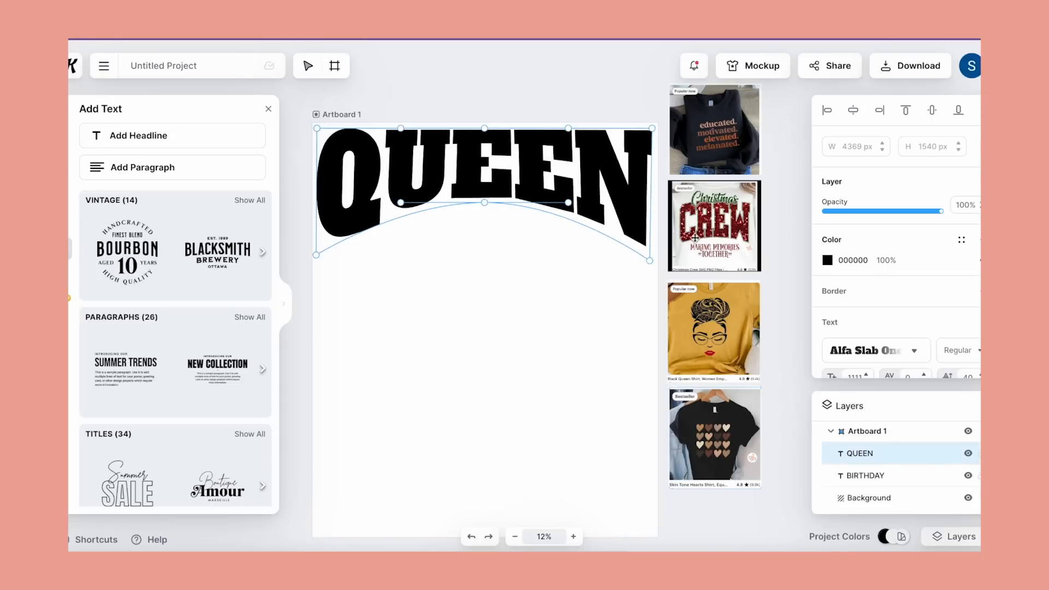
Step: Move the Christmas Crew reference image beneath QUEEN and enlarge it to about 4438 px wide for comparison
left_click_drag(717, 223, 365, 284)
double_click(365, 284)
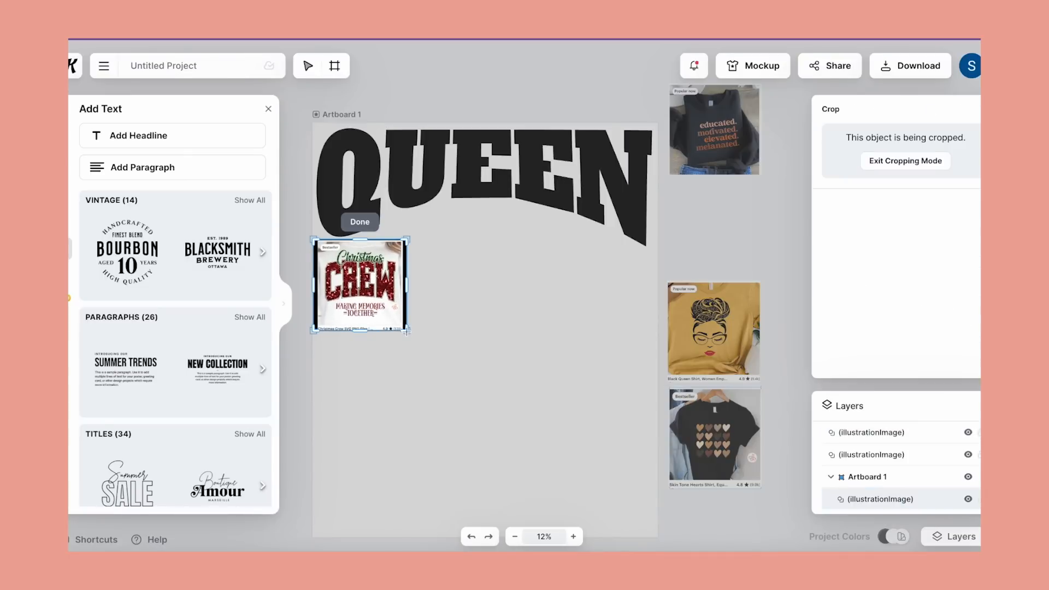
left_click(480, 353)
left_click_drag(407, 330, 617, 414)
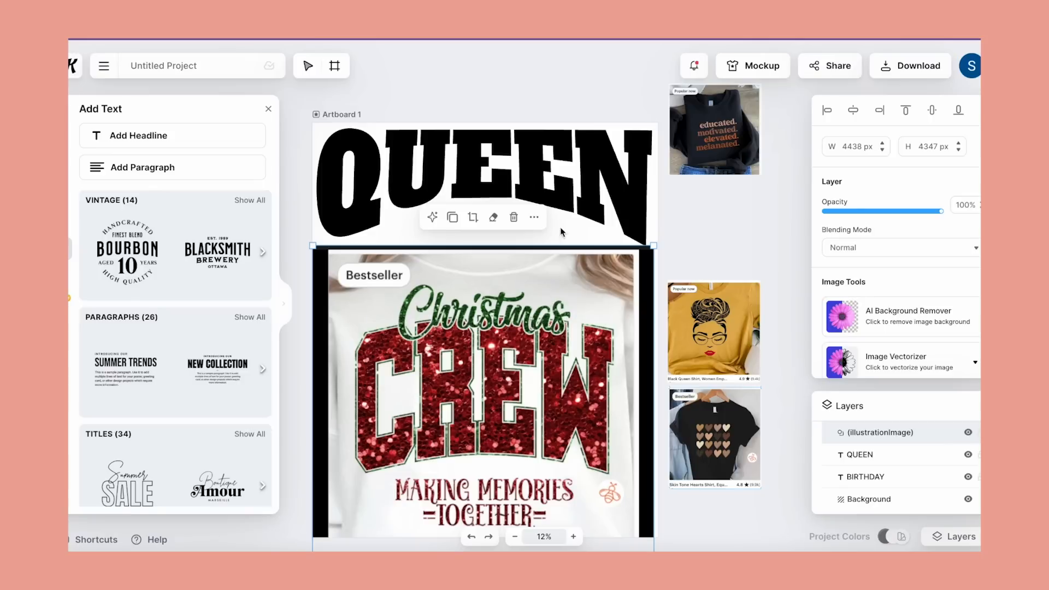
Step: Refine the QUEEN distortion by lowering its bottom-left corner point and the middle point of its bottom edge slightly
left_click(532, 176)
left_click(504, 99)
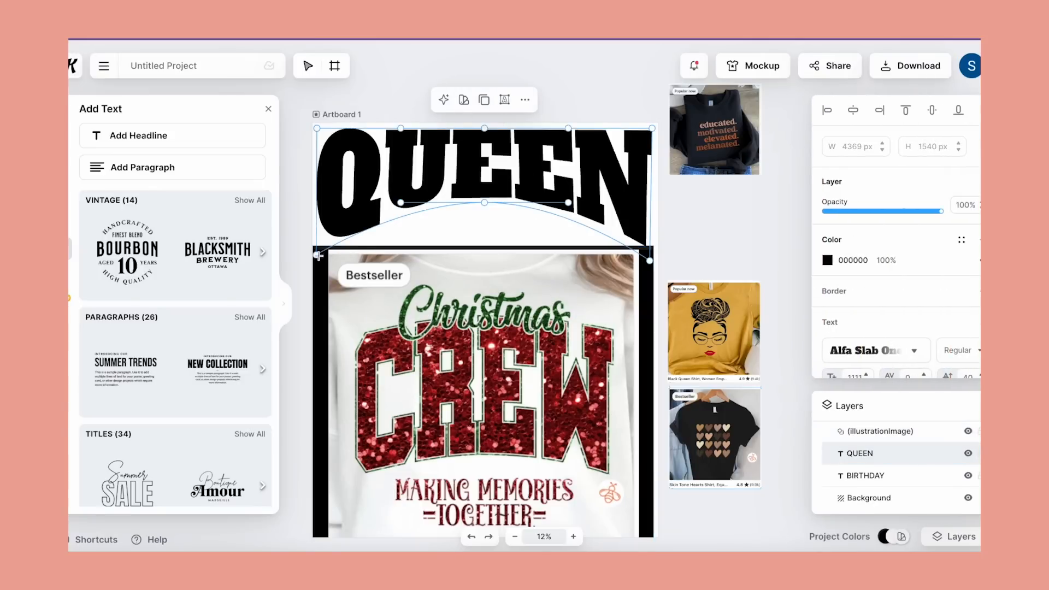
left_click_drag(318, 253, 315, 262)
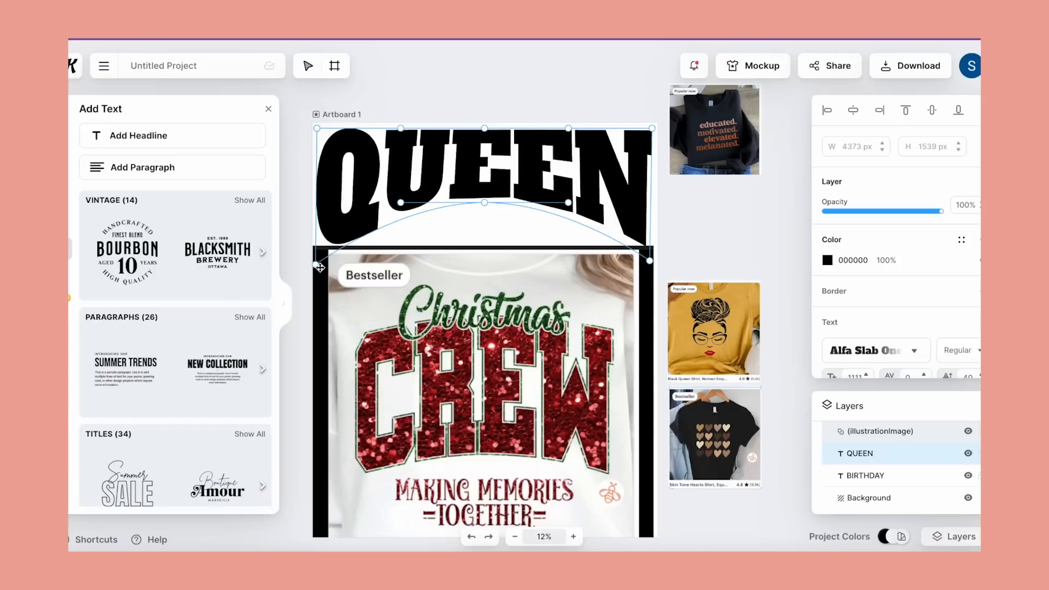
left_click_drag(316, 265, 316, 265)
left_click_drag(482, 201, 484, 212)
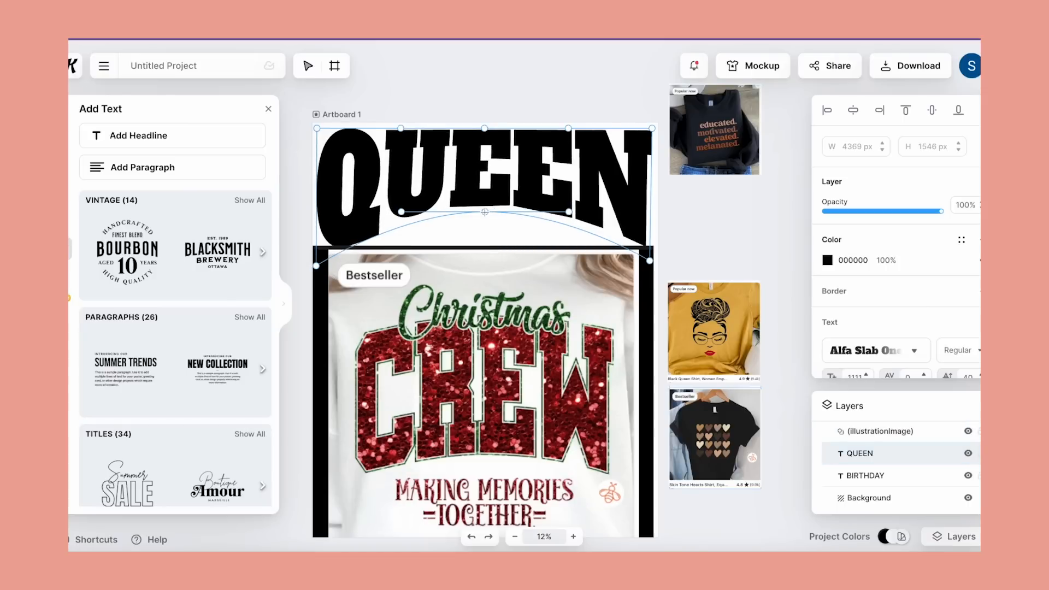
Step: Shrink the Christmas Crew reference image to about 1211 px wide and return it to the reference column beside the artboard
left_click(486, 282)
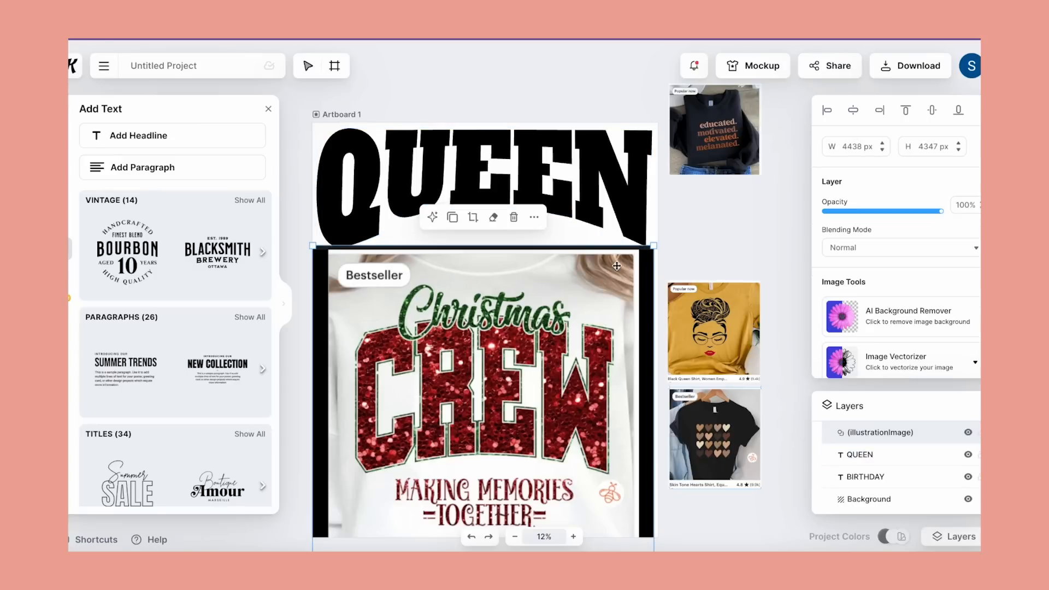
left_click_drag(655, 247, 461, 429)
left_click_drag(410, 477, 727, 239)
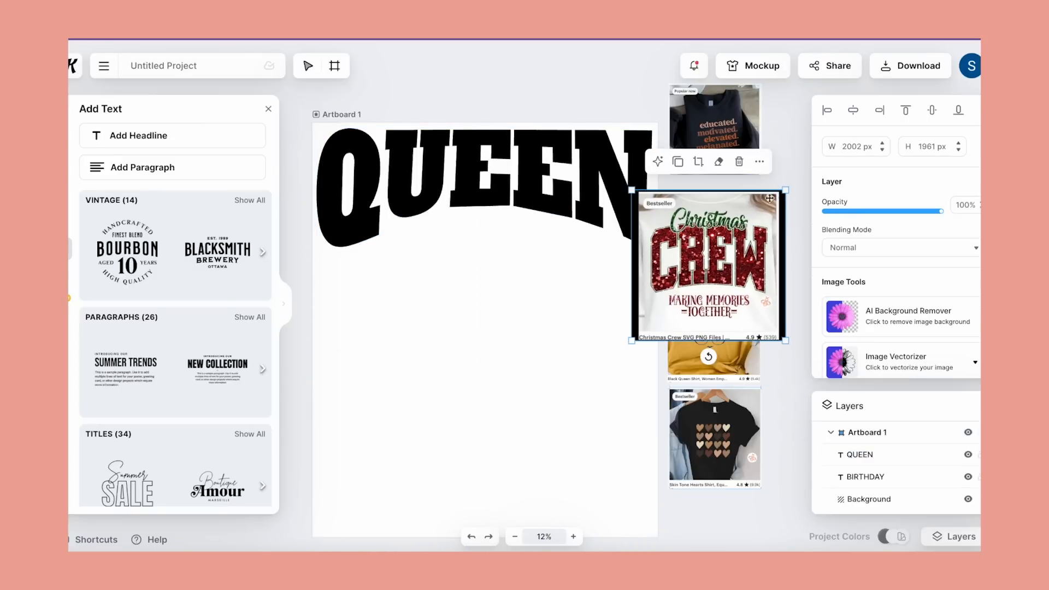
left_click_drag(785, 190, 716, 193)
left_click_drag(743, 252, 757, 281)
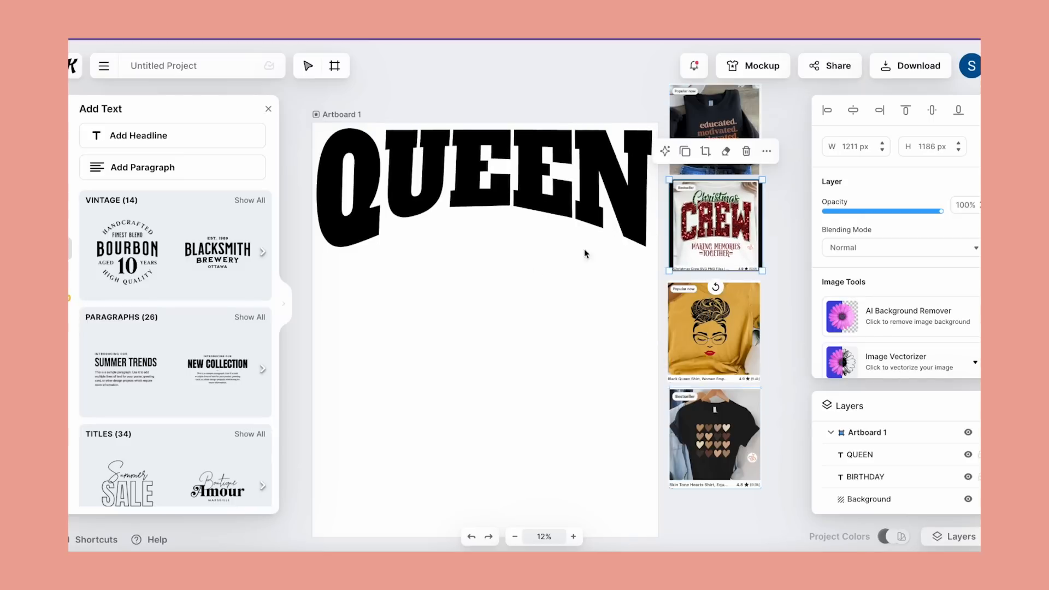
left_click(532, 268)
left_click(557, 185)
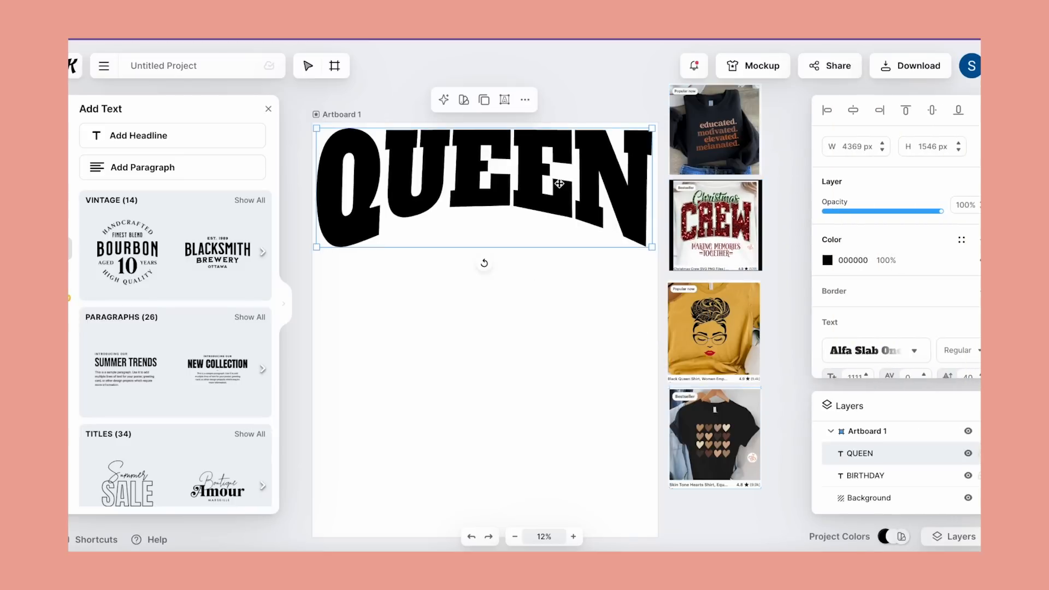
Step: Add a headline reading Educated, enlarge it to a single line about 2013 px wide, and centre it below QUEEN
left_click(172, 135)
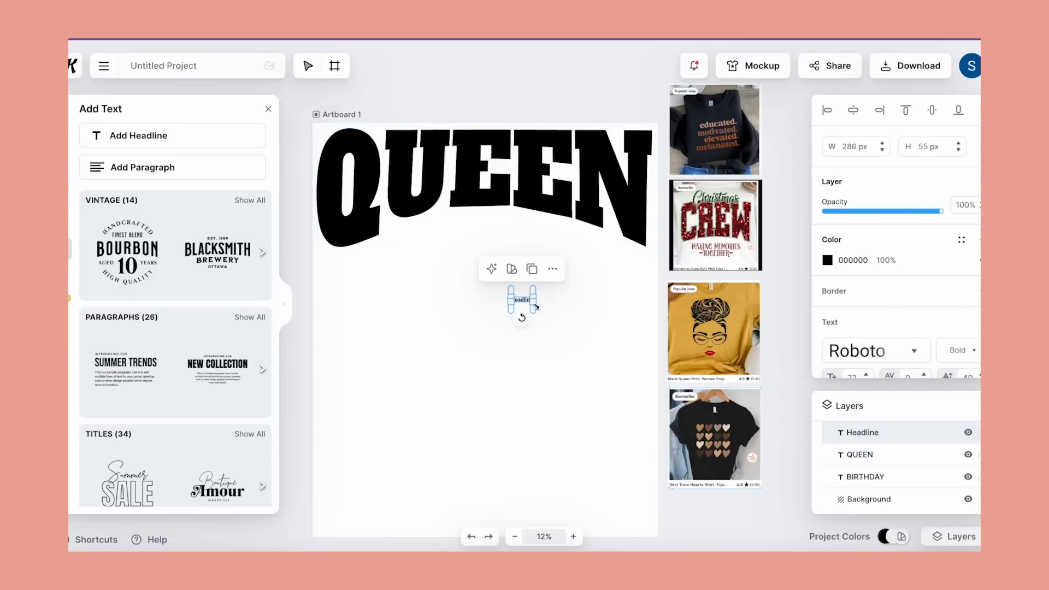
left_click_drag(533, 303, 644, 326)
left_click(595, 361)
left_click(576, 311)
double_click(576, 310)
type("Educated")
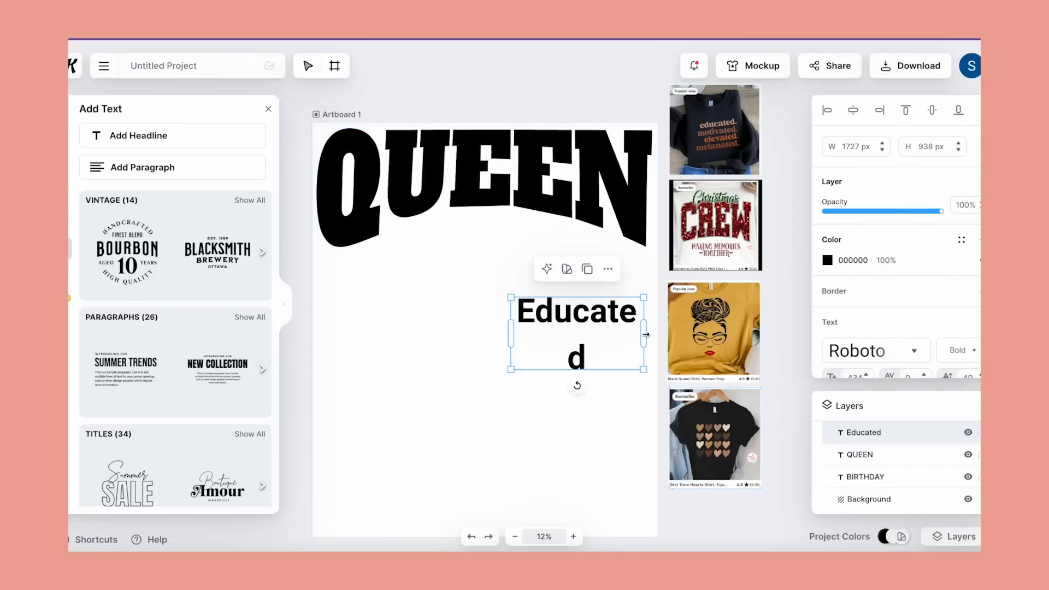
left_click_drag(646, 334, 663, 334)
left_click_drag(587, 311, 491, 267)
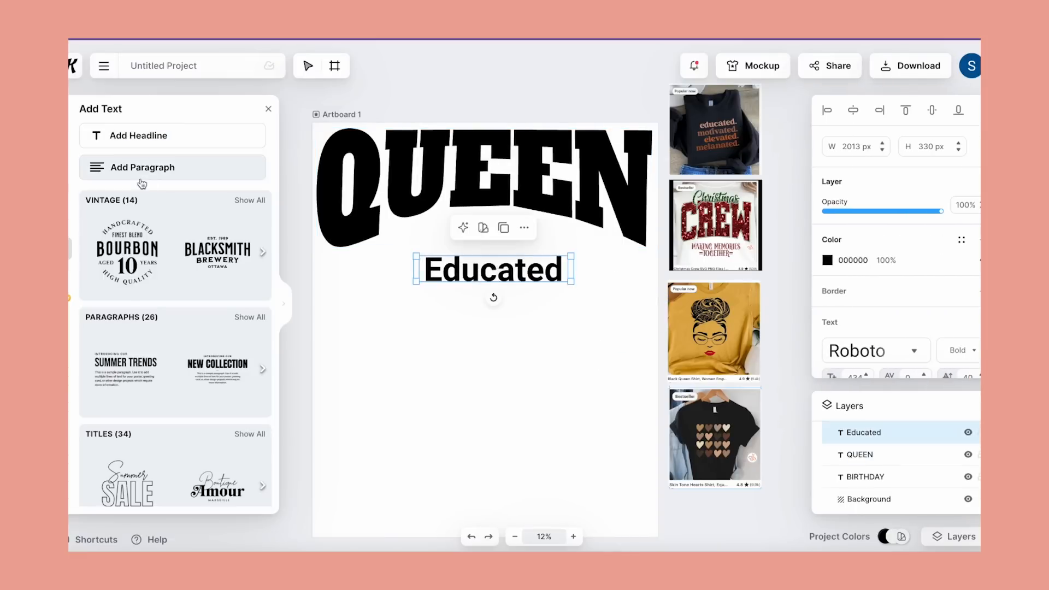
Step: Add a second headline reading Motivated, scale it to match, and place it directly under Educated
left_click(153, 131)
left_click_drag(533, 304, 643, 323)
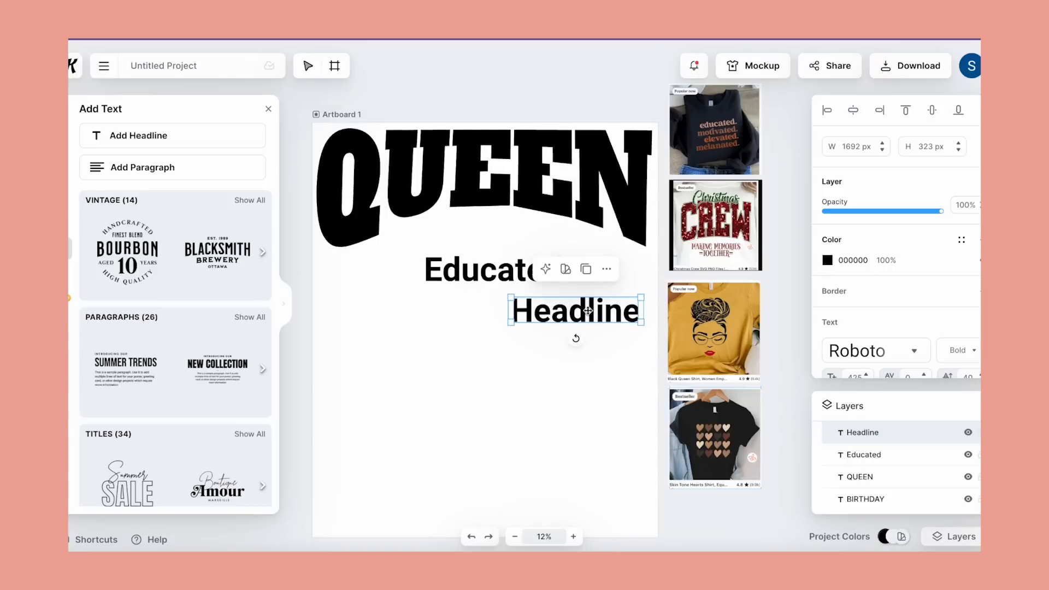
double_click(587, 310)
type("Motivated")
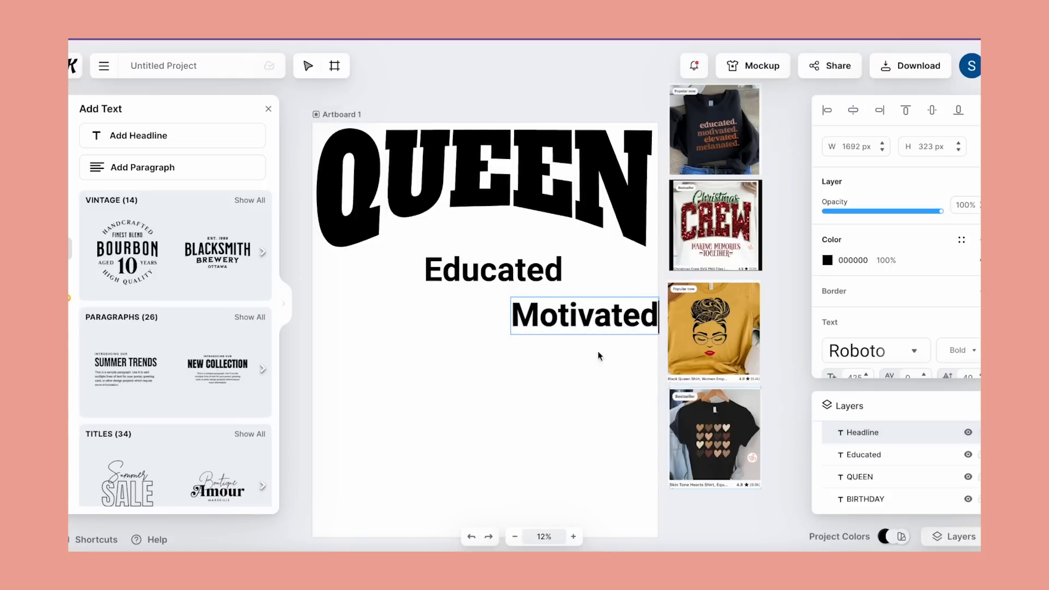
left_click_drag(642, 331, 664, 331)
left_click_drag(568, 310, 503, 340)
Step: Add a third headline reading Elevated, about 1845 px wide, under Motivated
left_click(153, 135)
double_click(502, 340)
type("elevated")
left_click(574, 399)
double_click(542, 343)
left_click(446, 343)
key("BackSpace")
type("E")
key("Escape")
Step: Duplicate the Elevated headline, place the copy below it, and change its text to Melanated
key("ctrl+c")
key("ctrl+v")
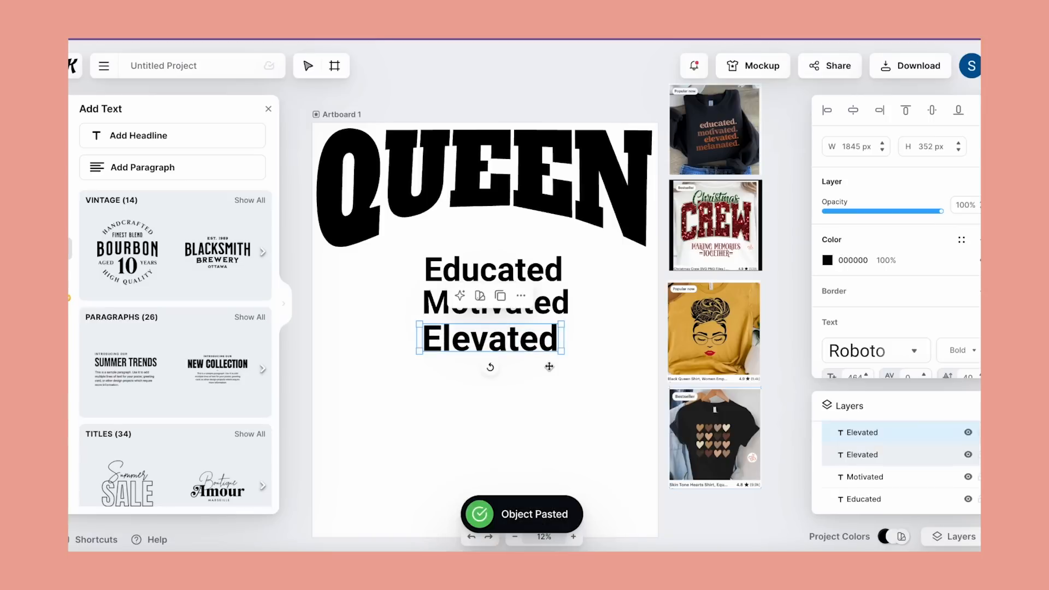
key("ctrl+v")
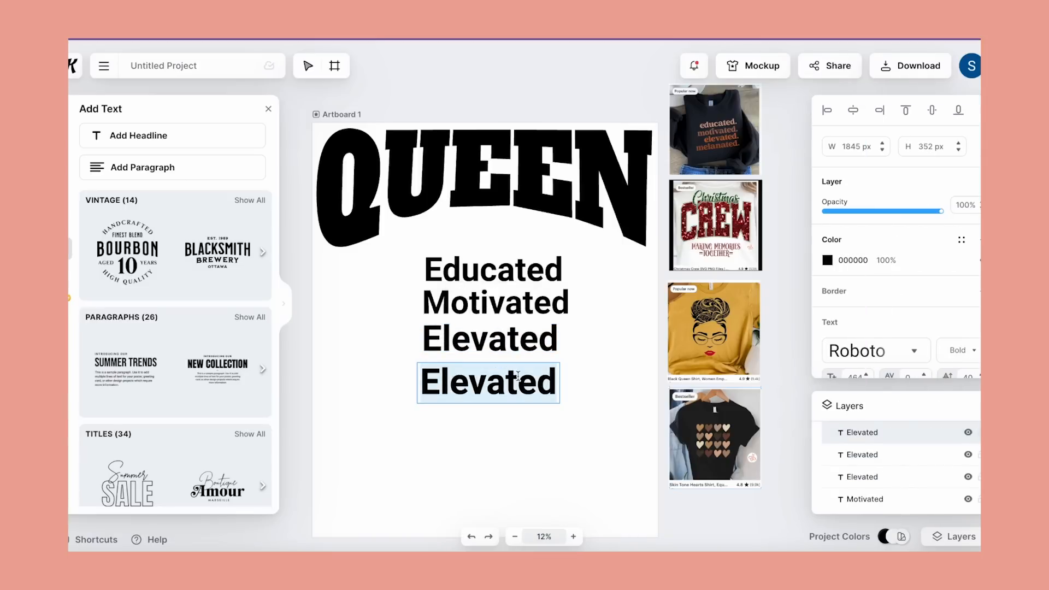
key("BackSpace")
type("melanated")
left_click(449, 382)
key("BackSpace")
type("M")
key("Escape")
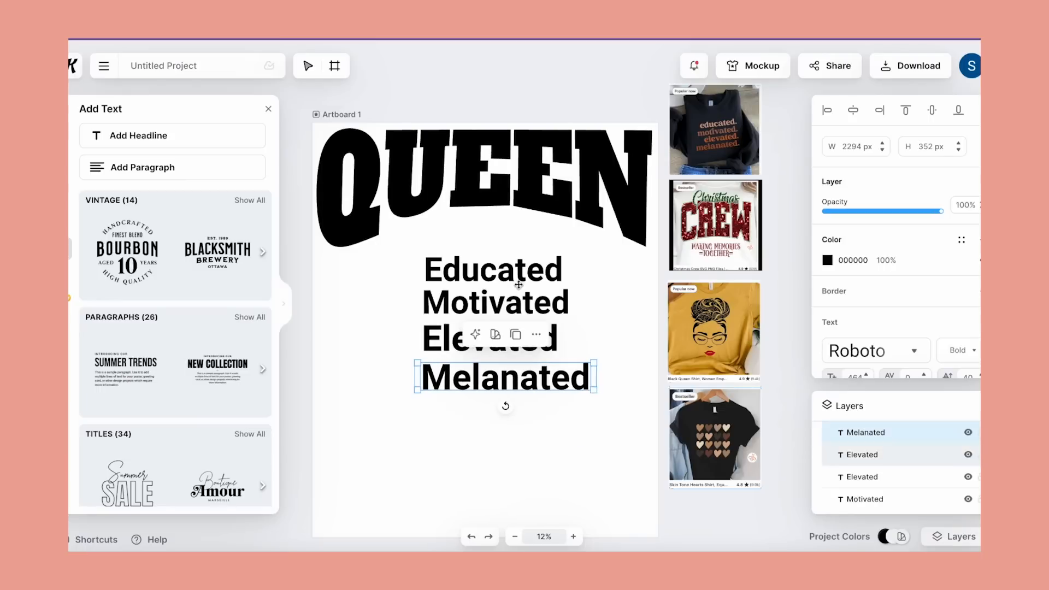
Step: Set the Educated headline in Patua One capitals, fit it on a single line, and move it up below QUEEN
left_click(491, 269)
left_click(874, 350)
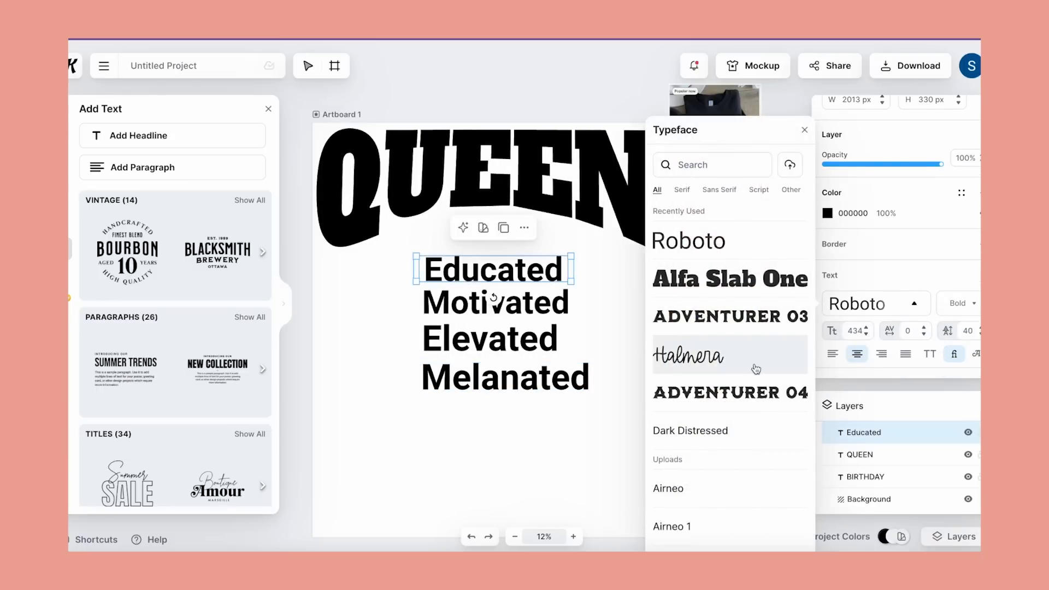
left_click(628, 284)
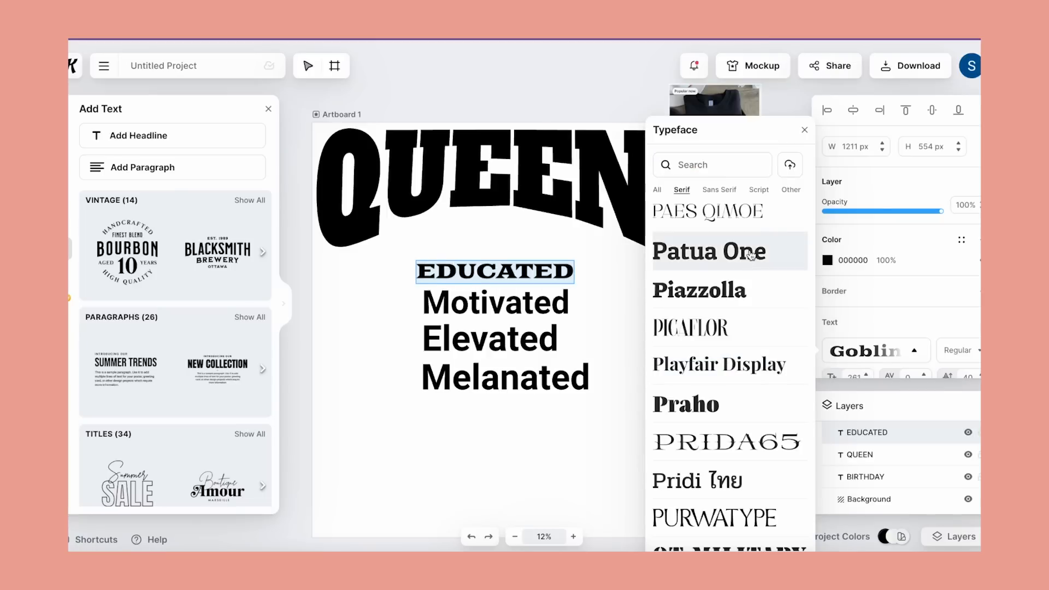
left_click(604, 346)
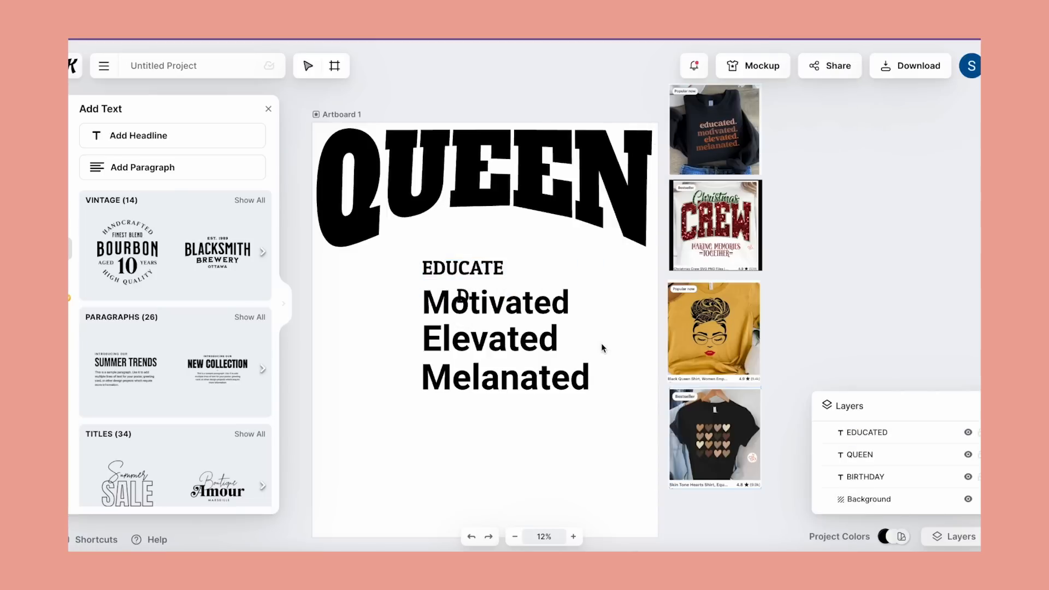
left_click(536, 271)
mouse_move(493, 271)
left_mouse_down()
mouse_move(439, 250)
mouse_move(380, 254)
mouse_move(393, 267)
mouse_move(493, 268)
left_mouse_up()
left_click(394, 268)
Step: Duplicate the EDUCATED text, change the copy to MOTIVATED, and reposition it below QUEEN
key("super+c")
key("super+v")
double_click(494, 268)
type("Mot")
key("BackSpace")
key("BackSpace")
type("OTIVATED")
left_click(562, 329)
left_click(558, 290)
left_click_drag(481, 264, 488, 264)
left_click_drag(391, 263, 425, 262)
Step: Paste another copy beside MOTIVATED and change its text to ELEVATED
key("super+c")
key("super+v")
left_click_drag(425, 263, 533, 263)
double_click(519, 262)
type("ELEVATED")
left_click(560, 319)
Step: Paste one more copy beside ELEVATED and change its text to MELANATED
key("ctrl+v")
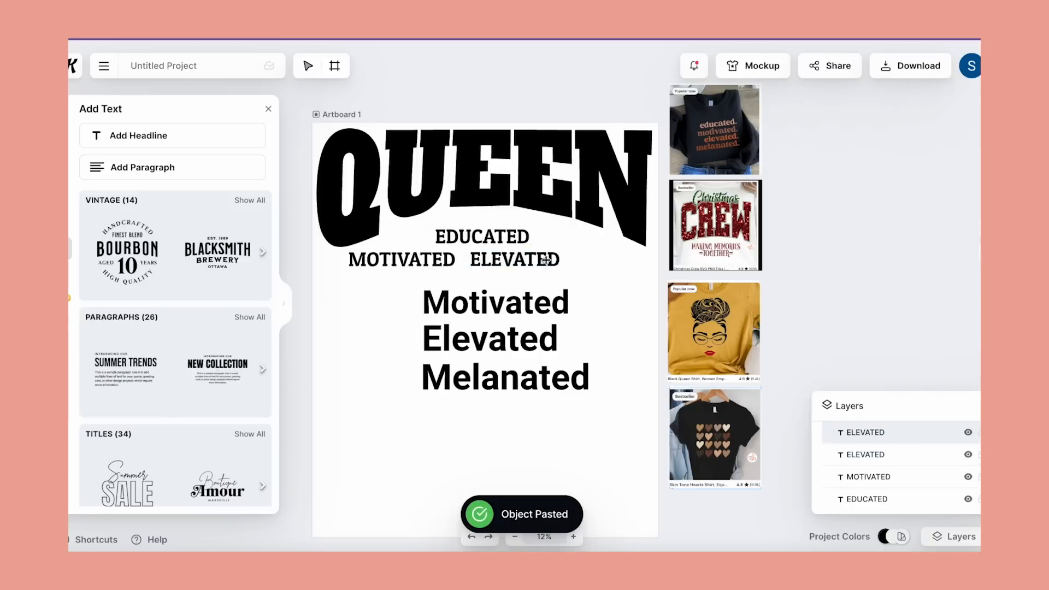
double_click(612, 260)
type("MELANATED")
left_click(604, 327)
Step: Centre MELANATED under the QUEEN arch and line up EDUCATED, MOTIVATED and ELEVATED in one row beneath it
left_click_drag(423, 261, 401, 261)
left_click(534, 263)
left_click(550, 288)
left_click(516, 260)
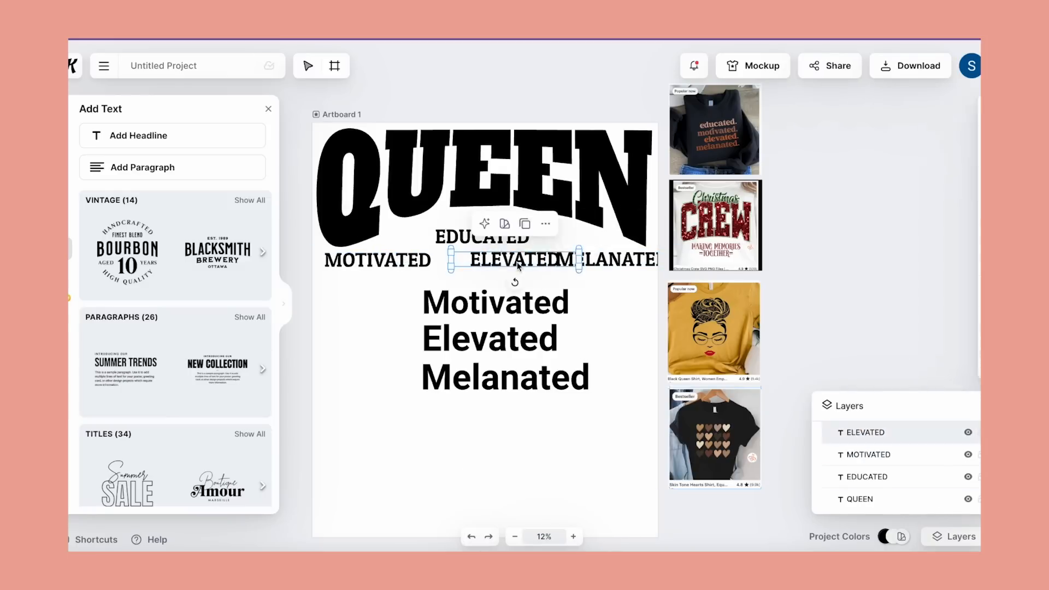
left_click_drag(516, 260, 493, 259)
left_click_drag(601, 261, 584, 256)
left_click_drag(521, 240, 408, 295)
mouse_move(585, 256)
left_mouse_down()
mouse_move(480, 229)
mouse_move(520, 261)
mouse_move(588, 259)
left_mouse_up()
left_click_drag(409, 257, 527, 258)
left_click_drag(403, 293, 409, 261)
left_click_drag(491, 260, 489, 259)
left_click_drag(593, 260, 586, 259)
left_click(520, 259)
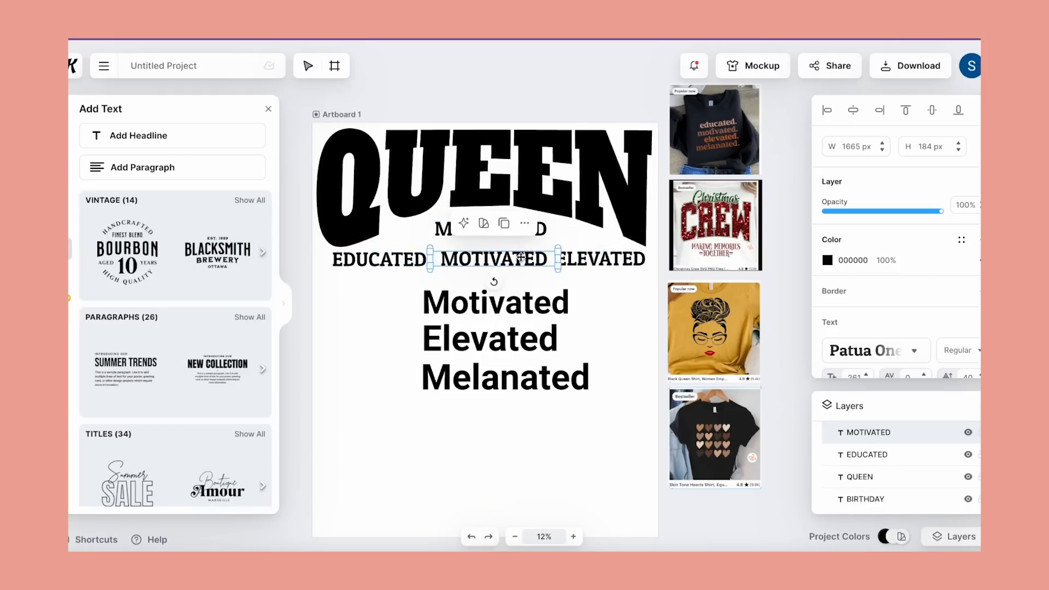
left_click_drag(396, 261, 400, 260)
Step: Delete the three old Roboto headlines Motivated, Melanated and Elevated
left_click(438, 334)
left_click(435, 309)
key("Delete")
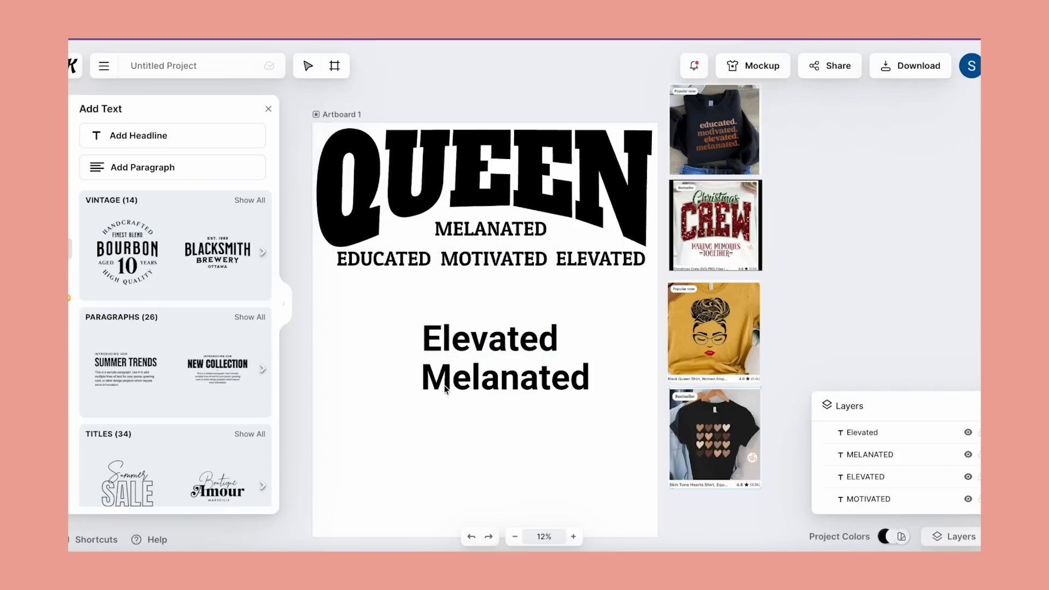
left_click(466, 379)
key("Delete")
left_click(490, 337)
key("Delete")
Step: Nudge MELANATED down slightly and spread EDUCATED and ELEVATED outward from MOTIVATED
left_click_drag(492, 229, 493, 230)
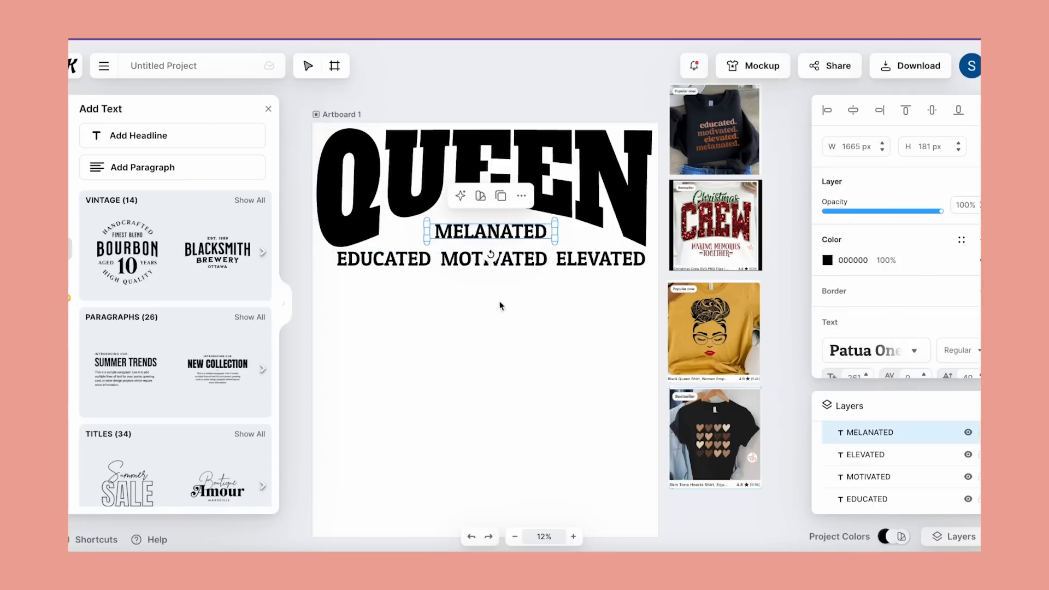
left_click_drag(413, 261, 407, 261)
left_click_drag(572, 260, 579, 260)
left_click(533, 306)
Step: Colour MELANATED D29C7E by sampling the word "educated" on the black reference sweatshirt
left_click(493, 232)
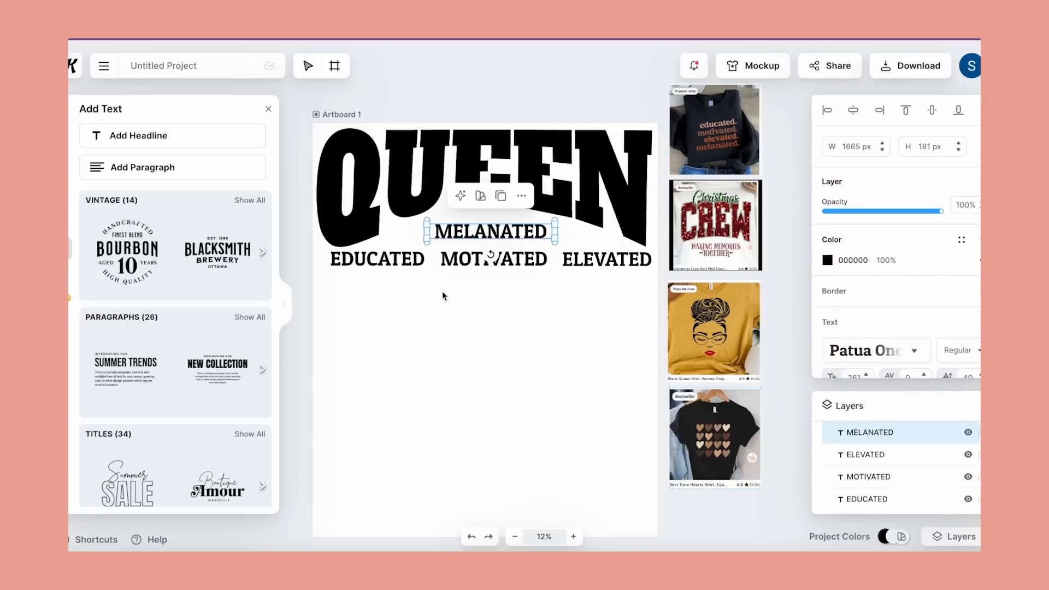
scroll(905, 359, "down", 3)
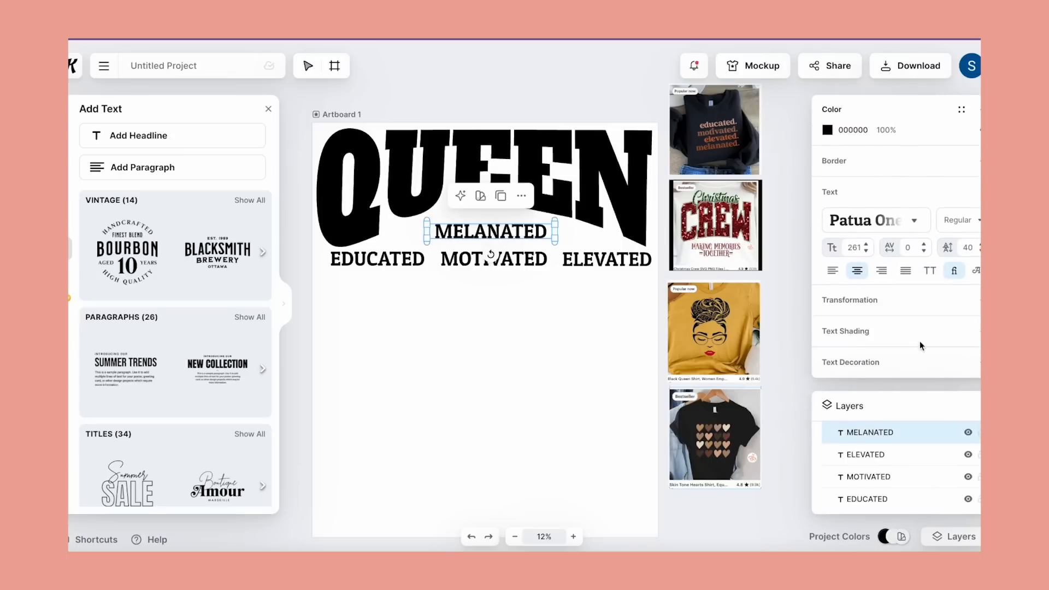
scroll(878, 370, "up", 3)
left_click(832, 265)
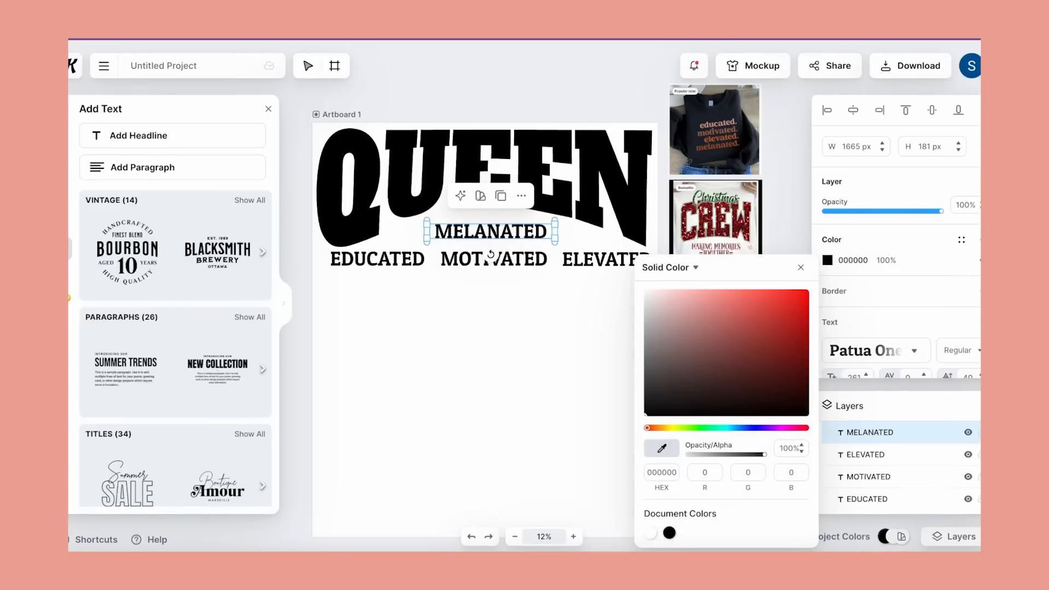
scroll(724, 130, "up", 10)
left_click(662, 450)
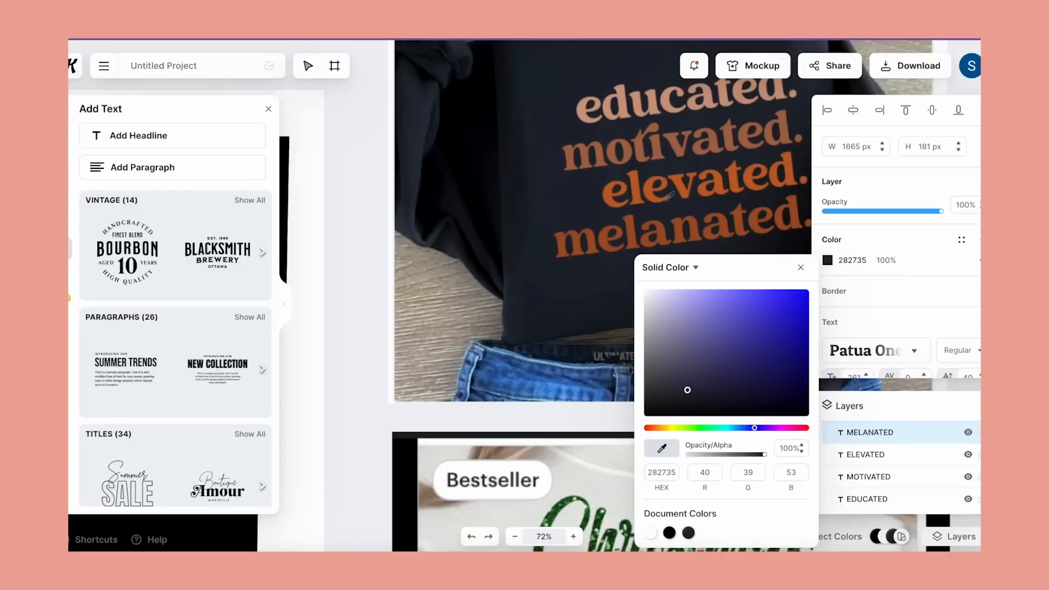
left_click(654, 96)
left_click(644, 146)
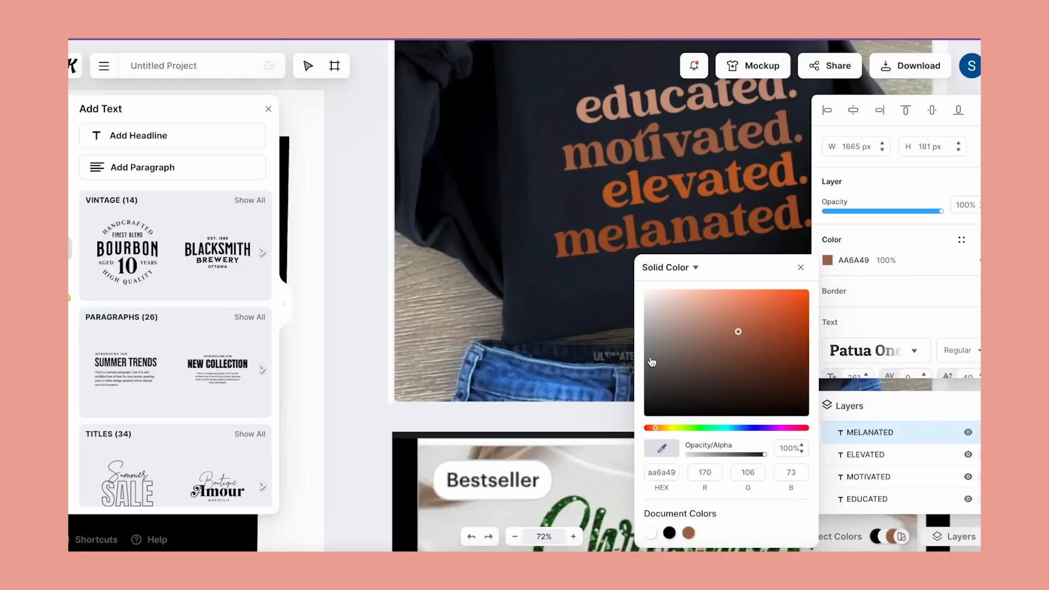
left_click(653, 102)
scroll(525, 361, "down", 15)
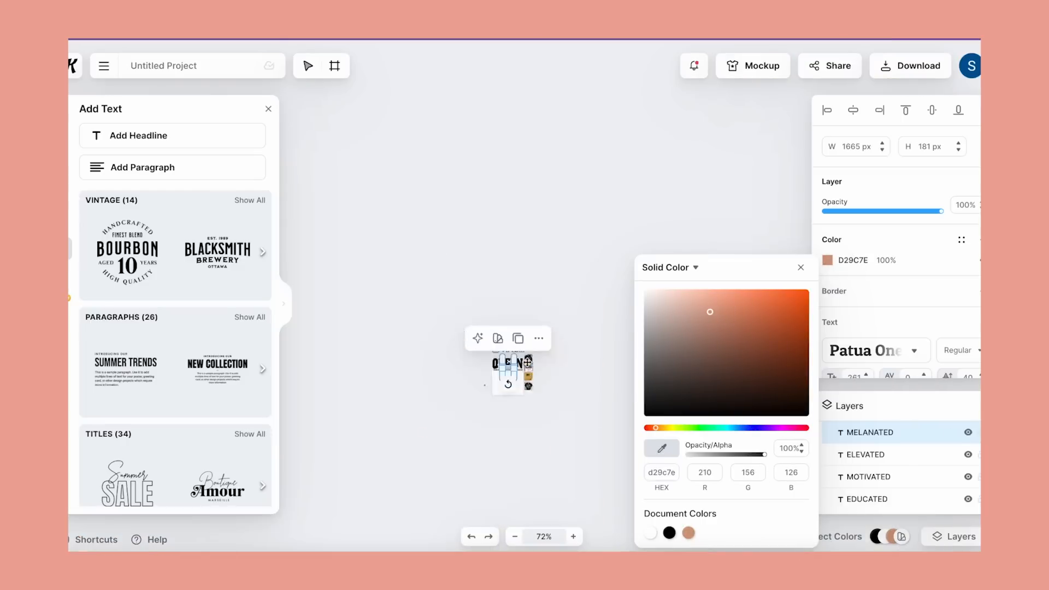
scroll(524, 360, "up", 10)
scroll(400, 441, "down", 4)
scroll(400, 440, "left", 4)
scroll(401, 443, "down", 1)
scroll(401, 443, "down", 1)
scroll(401, 444, "right", 1)
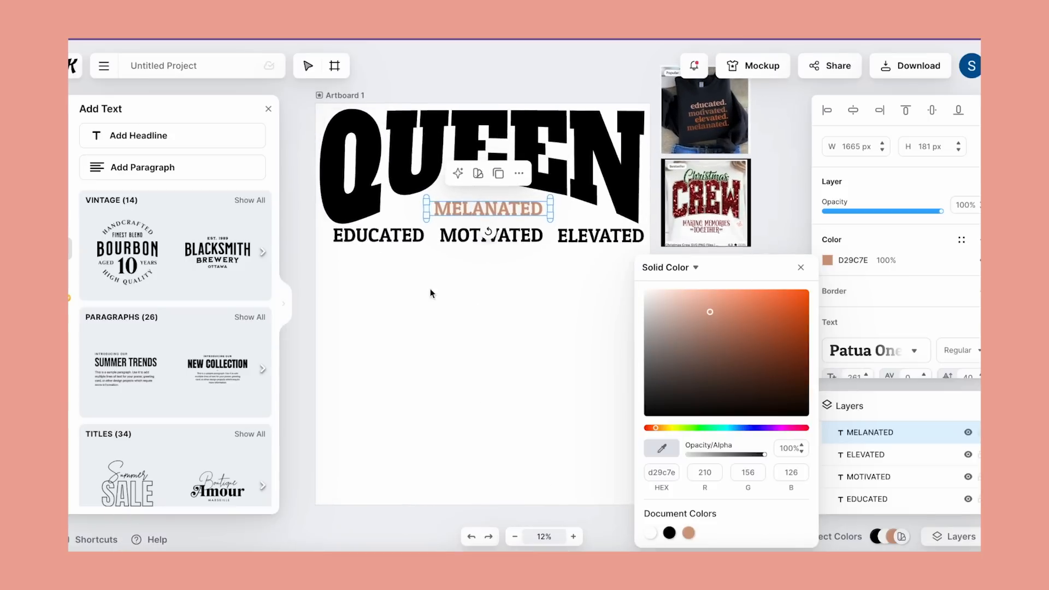
Step: Colour EDUCATED 9E6746 by sampling the word "motivated" on the reference sweatshirt
double_click(379, 236)
left_click(827, 259)
scroll(756, 157, "up", 5)
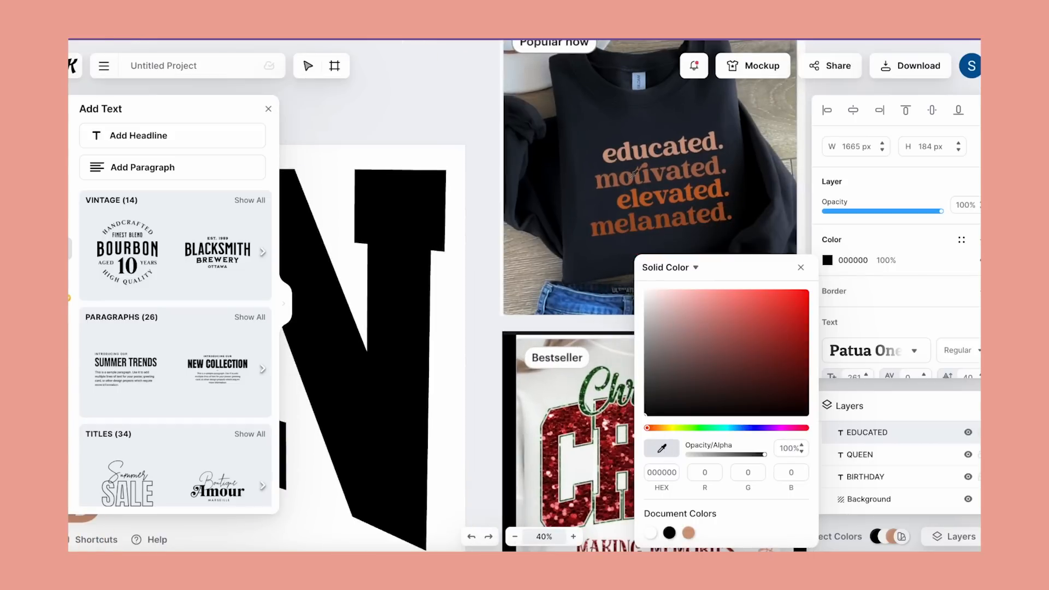
left_click(634, 174)
scroll(542, 339, "down", 6)
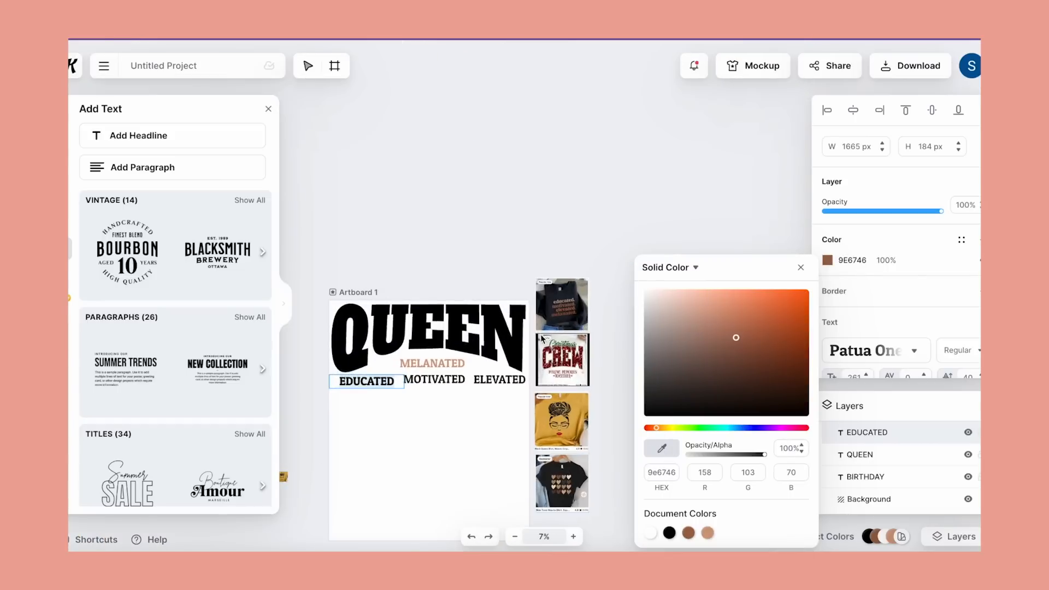
left_click(466, 428)
scroll(454, 443, "down", 2)
scroll(454, 442, "left", 1)
scroll(453, 442, "right", 1)
left_click(333, 362)
left_click(399, 350)
Step: Colour MOTIVATED C26122 by sampling the word "elevated" on the reference sweatshirt
double_click(486, 266)
left_click(828, 260)
left_click(651, 533)
left_click(661, 448)
scroll(623, 246, "up", 5)
left_click(626, 205)
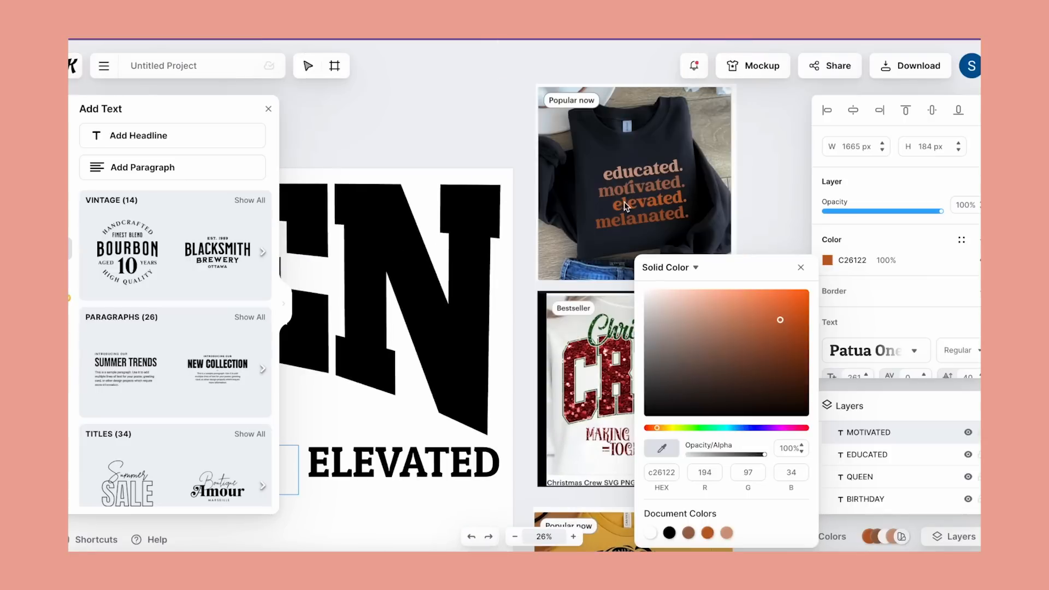
scroll(428, 463, "down", 4)
left_click(575, 311)
Step: Colour ELEVATED A45122 by sampling the word "melanated" on the reference sweatshirt
double_click(583, 316)
left_click(827, 260)
left_click(661, 448)
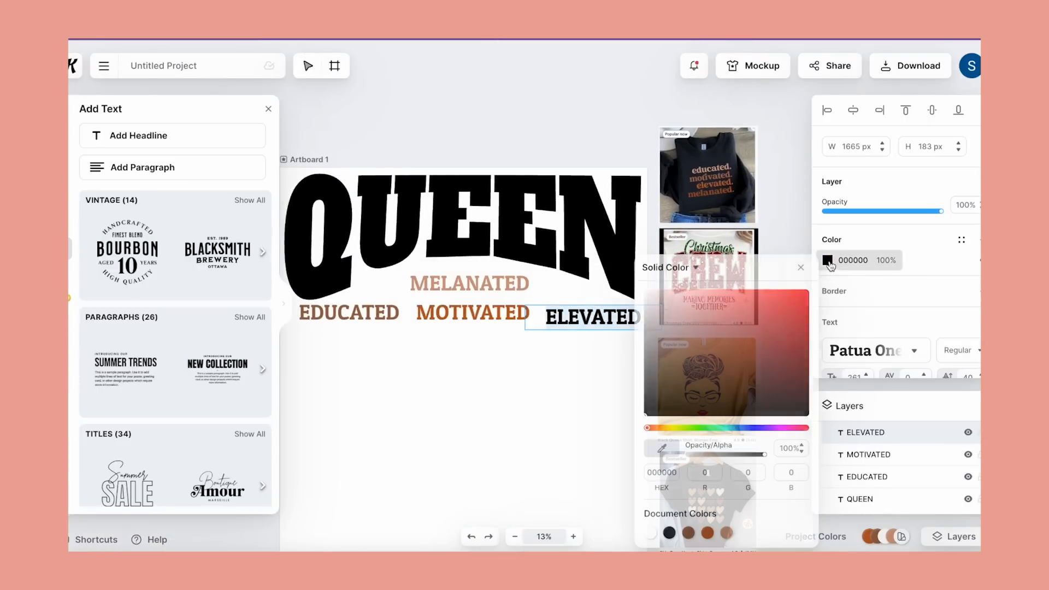
scroll(702, 200, "up", 5)
left_click(702, 200)
scroll(474, 465, "down", 6)
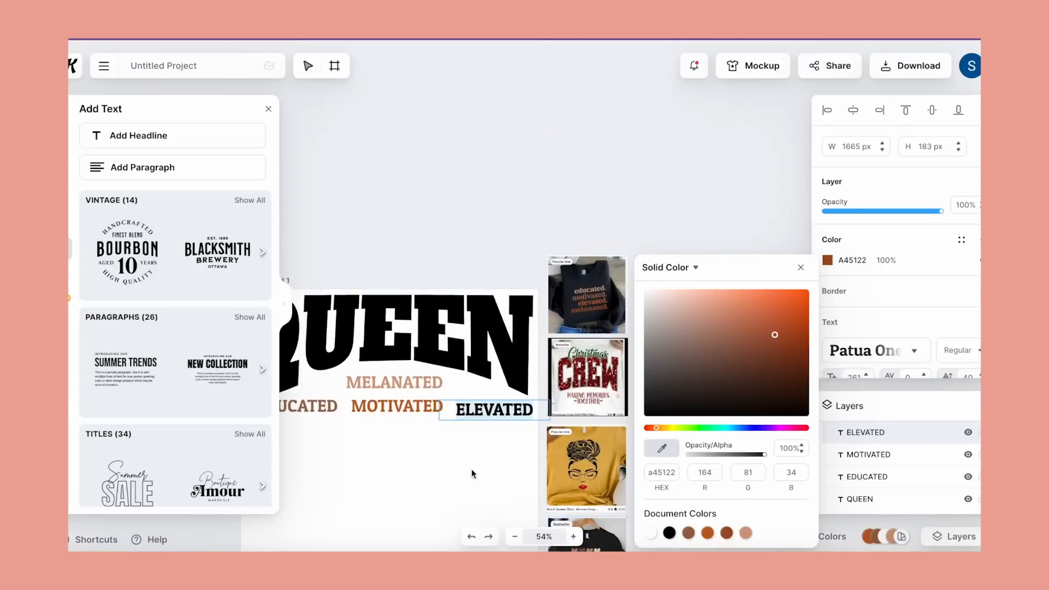
left_click(482, 466)
Step: Fine-tune the spacing of MOTIVATED and ELEVATED in the row beneath MELANATED
left_click_drag(611, 280, 612, 280)
left_click_drag(540, 280, 541, 280)
left_click(611, 300)
left_click(621, 286)
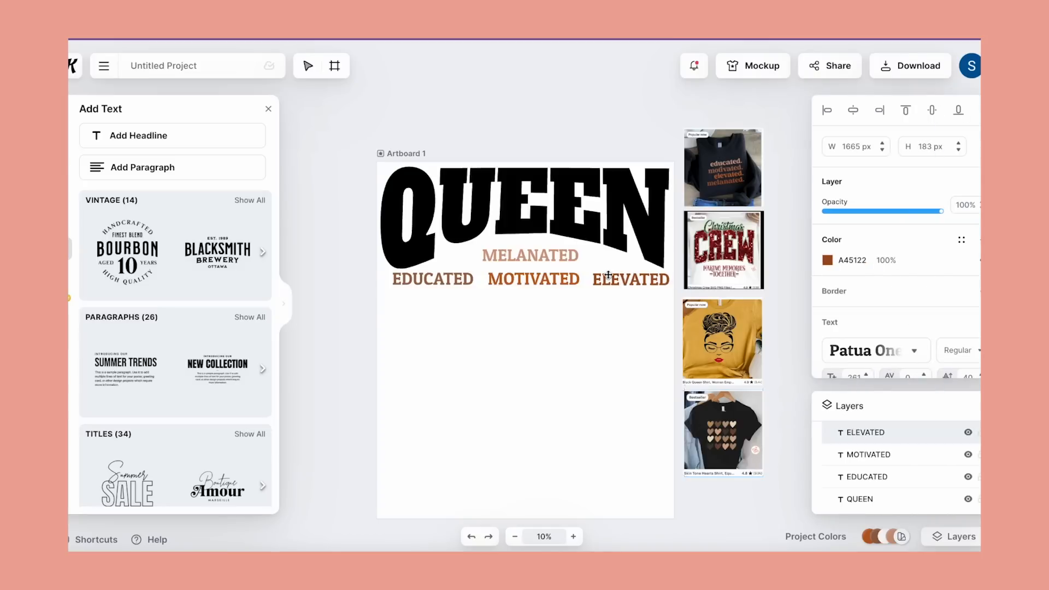
left_click(592, 346)
left_click(429, 278)
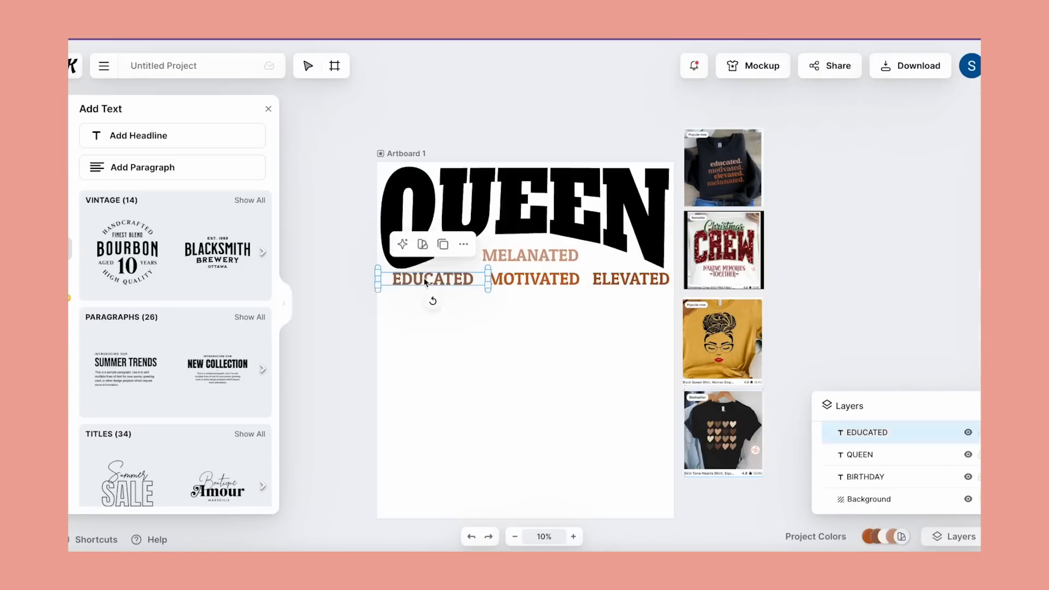
left_click(524, 279)
Step: Enlarge MELANATED to about 2110 px wide and centre it between QUEEN and the lower row
left_click(531, 260)
left_click_drag(472, 264, 461, 265)
left_click(566, 275)
left_click_drag(588, 264, 559, 260)
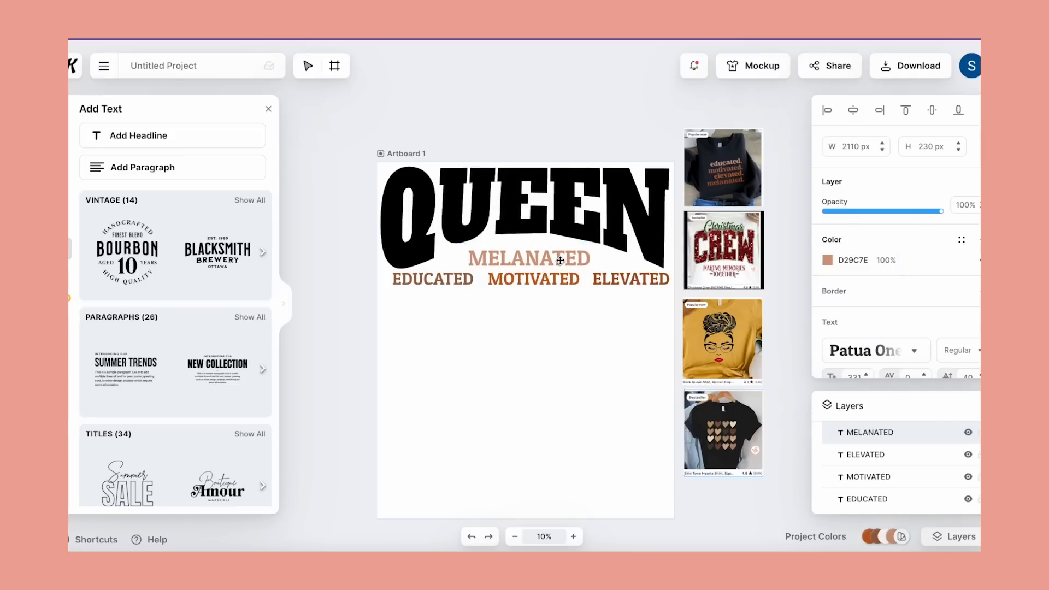
left_click(555, 363)
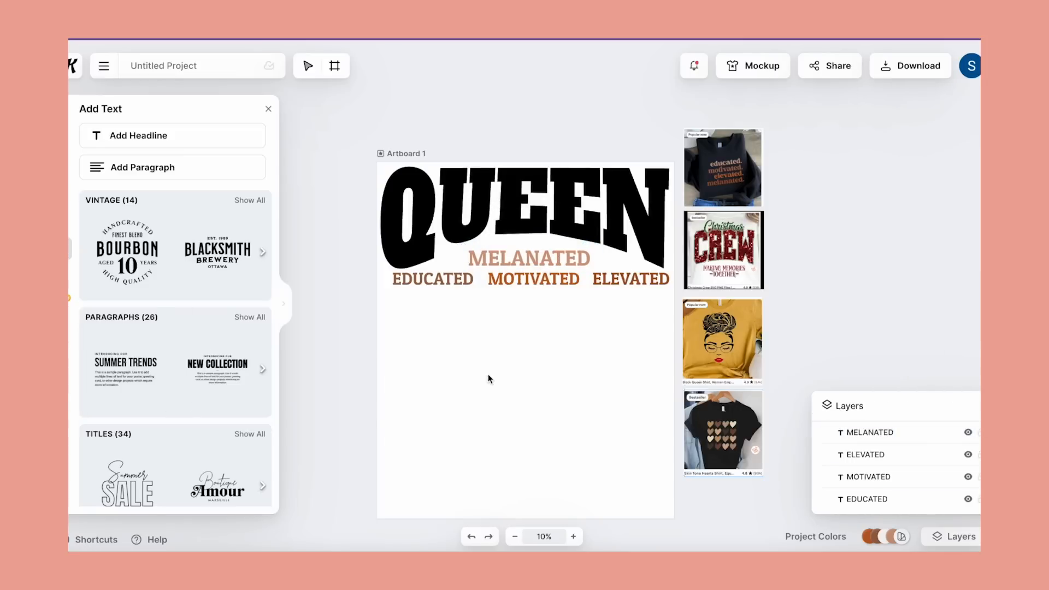
Step: Add a second blank 4500 × 5400 px artboard and move it clear of the reference images
scroll(629, 317, "right", 1)
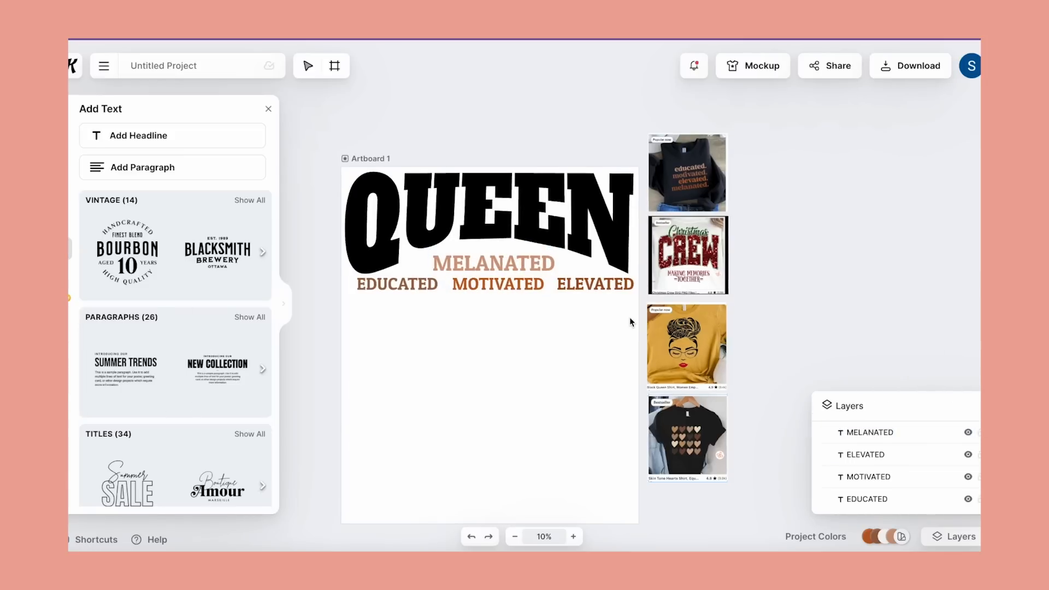
left_click(491, 146)
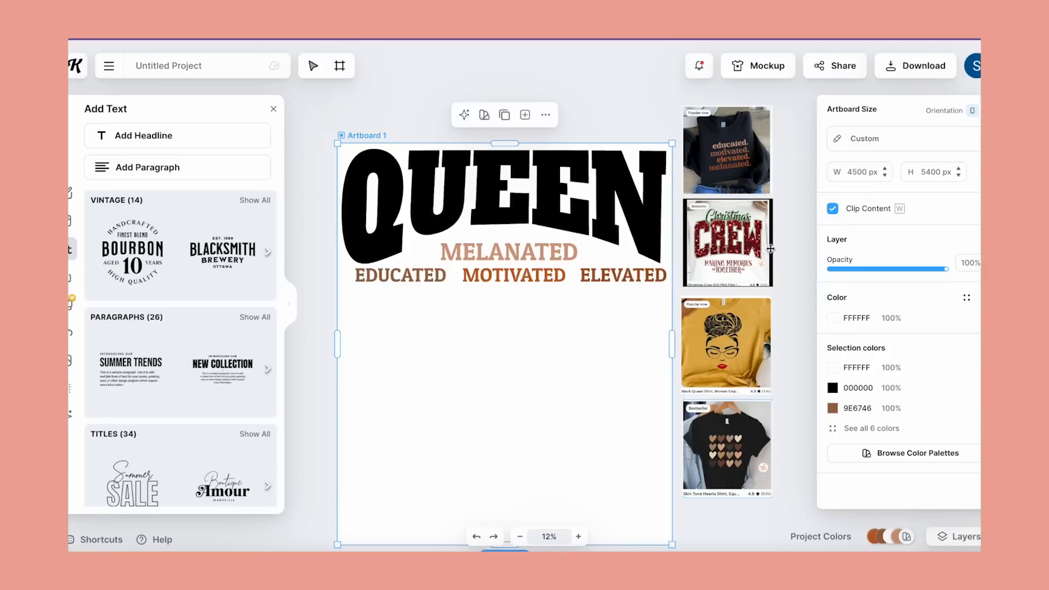
scroll(770, 248, "up", 4)
scroll(770, 249, "down", 6)
scroll(770, 248, "up", 6)
scroll(770, 249, "down", 6)
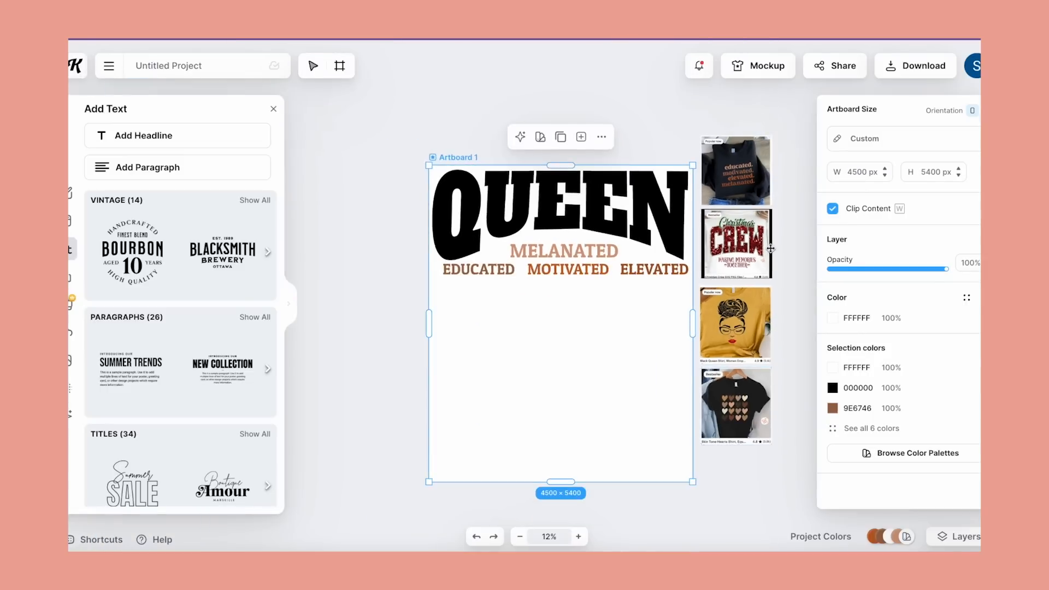
scroll(770, 249, "up", 3)
scroll(770, 248, "down", 1)
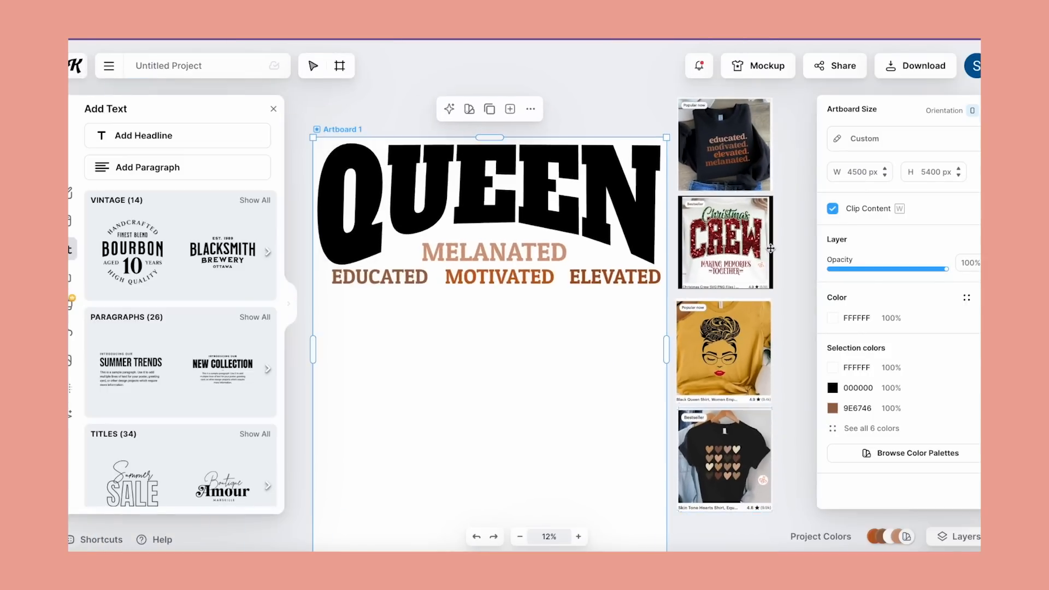
left_click(510, 109)
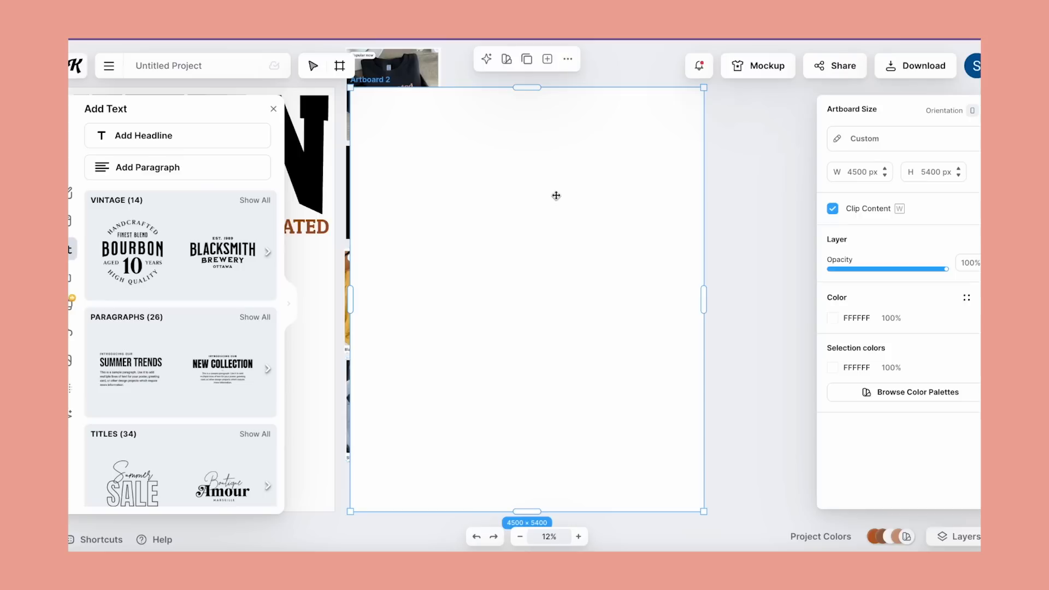
left_click_drag(557, 192, 655, 193)
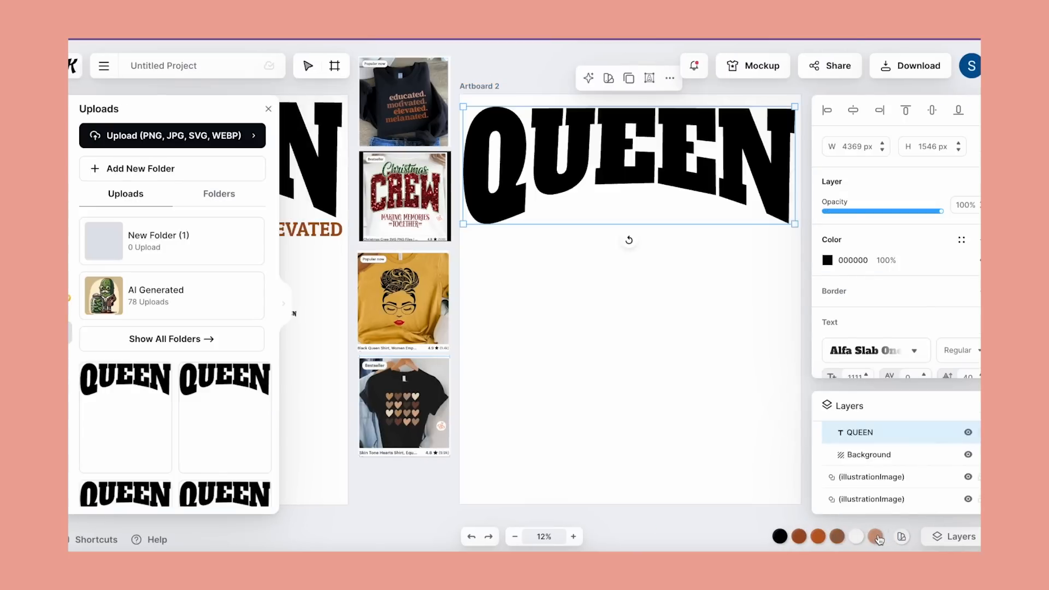
Step: Recolour the QUEEN text on Artboard 2 with the document colour D29C7E
left_click(826, 260)
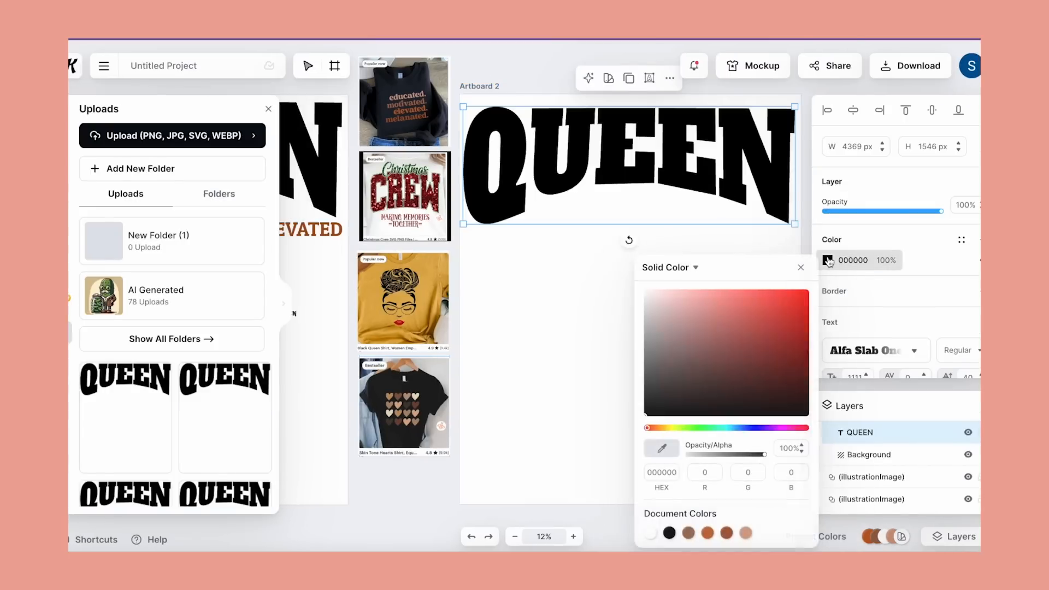
left_click(746, 533)
left_click(614, 437)
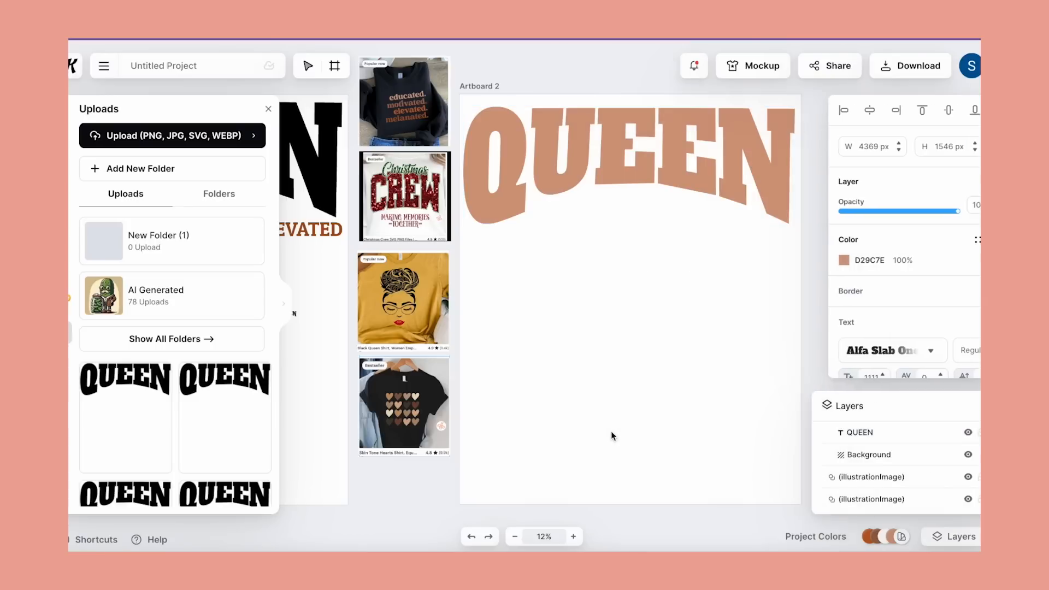
Step: Download only Artboard 2 with the D29C7E QUEEN as a PNG at resolution 300
left_click(885, 67)
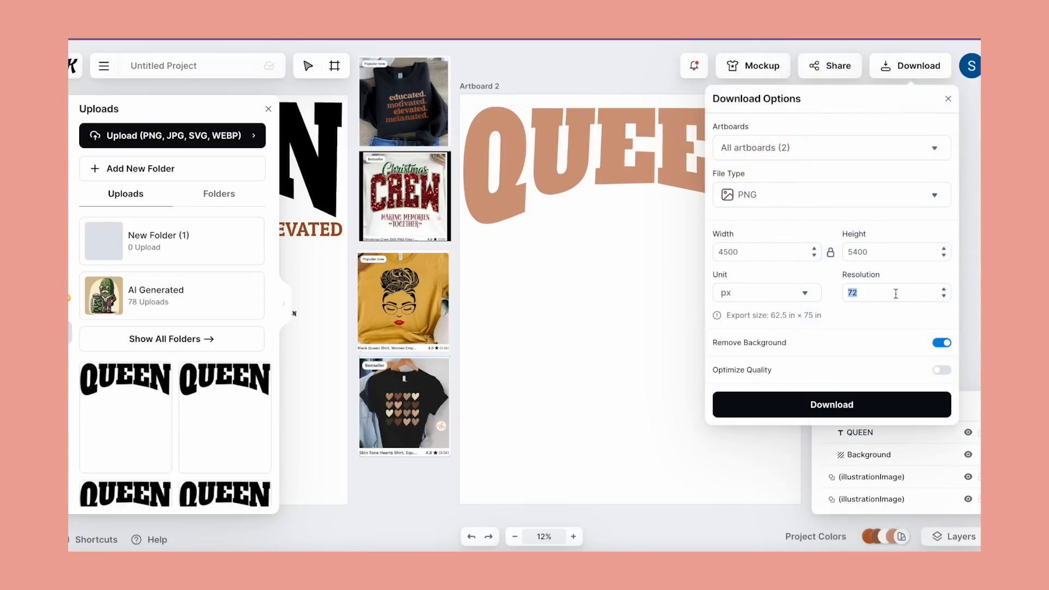
type("300")
left_click(928, 147)
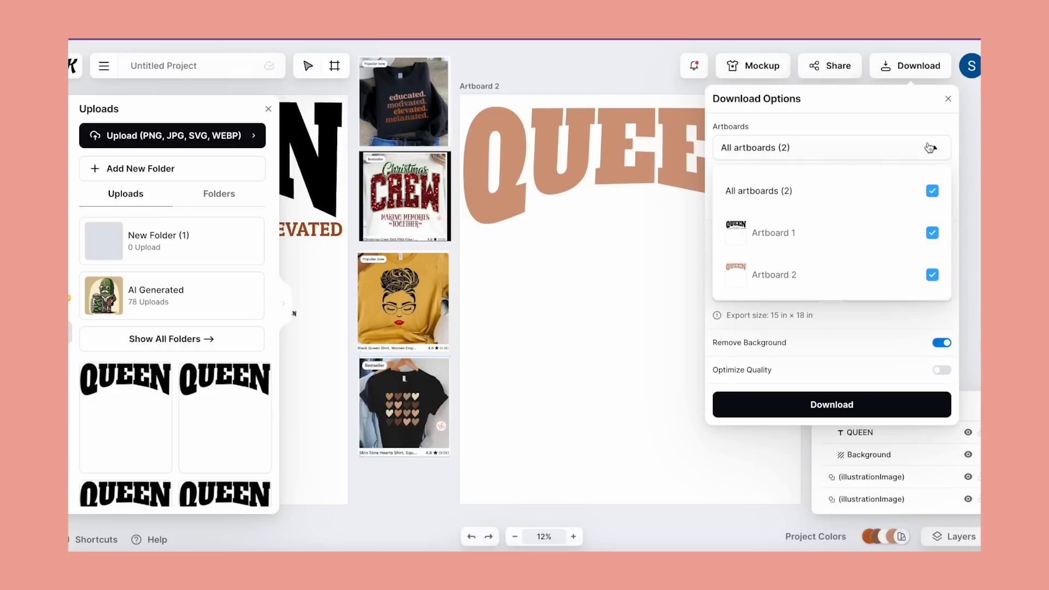
left_click(932, 193)
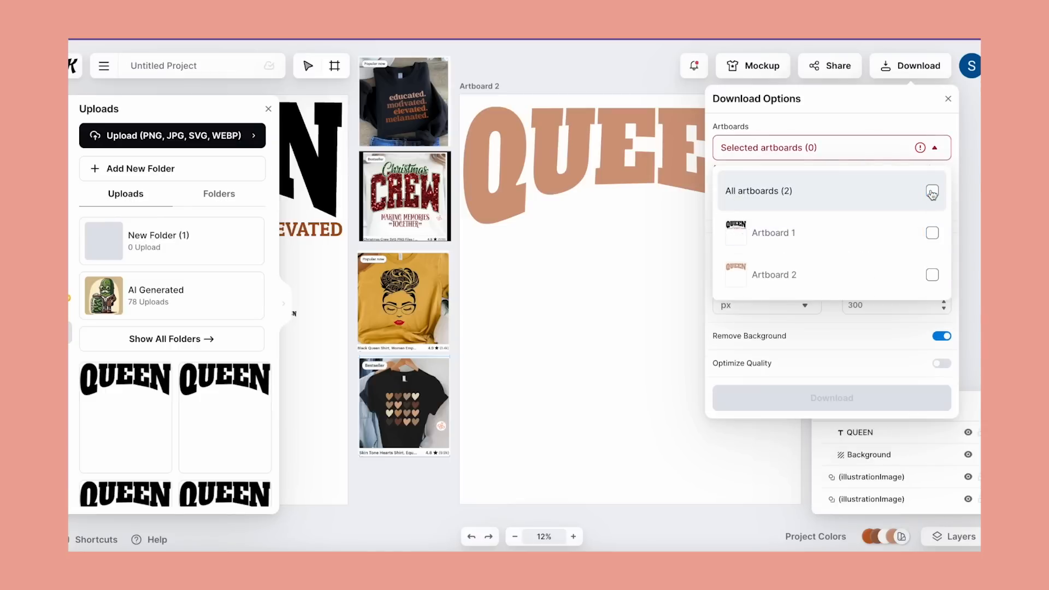
left_click(932, 273)
left_click(767, 407)
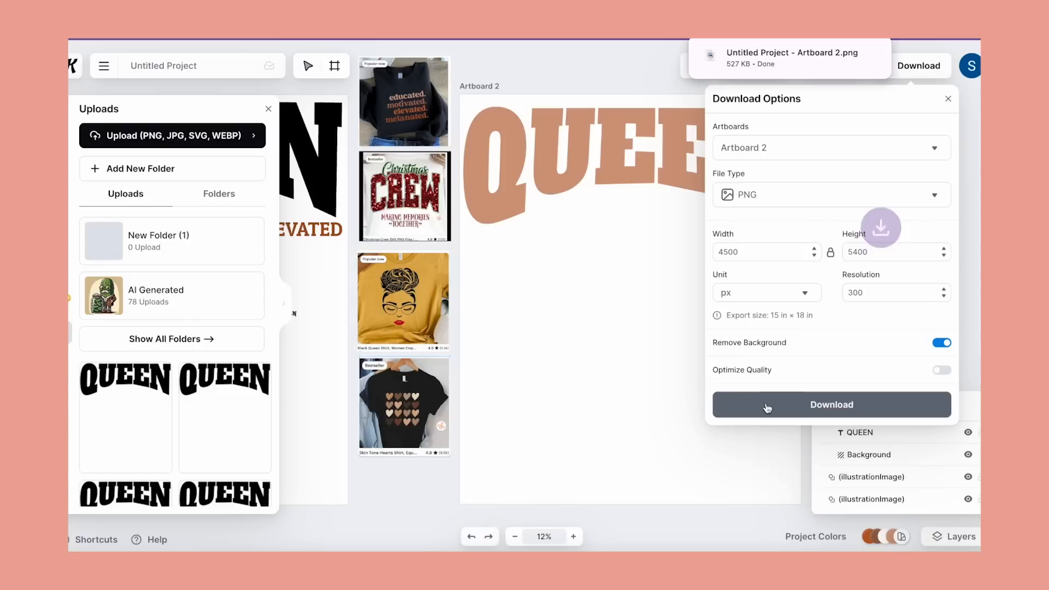
left_click(647, 355)
Step: Recolour the QUEEN text on Artboard 2 with the document colour A45122
left_click(627, 173)
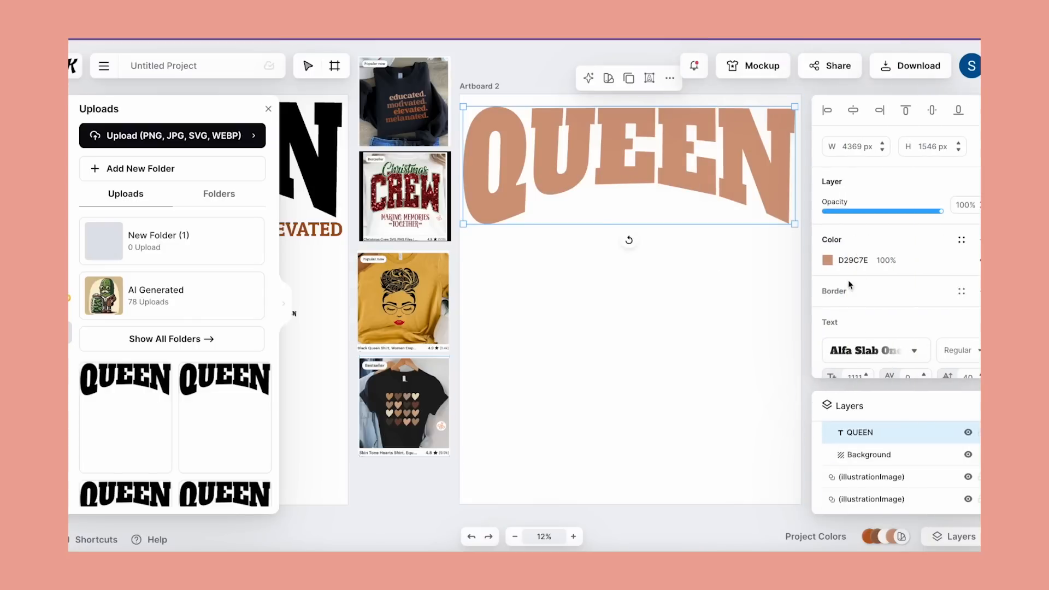
left_click(828, 260)
left_click(726, 533)
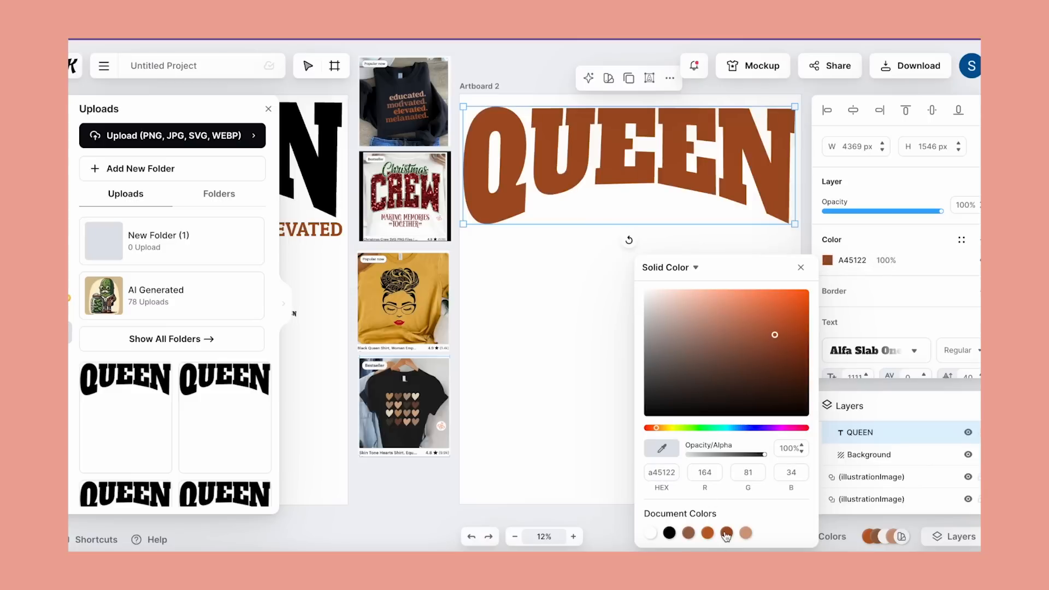
left_click(604, 431)
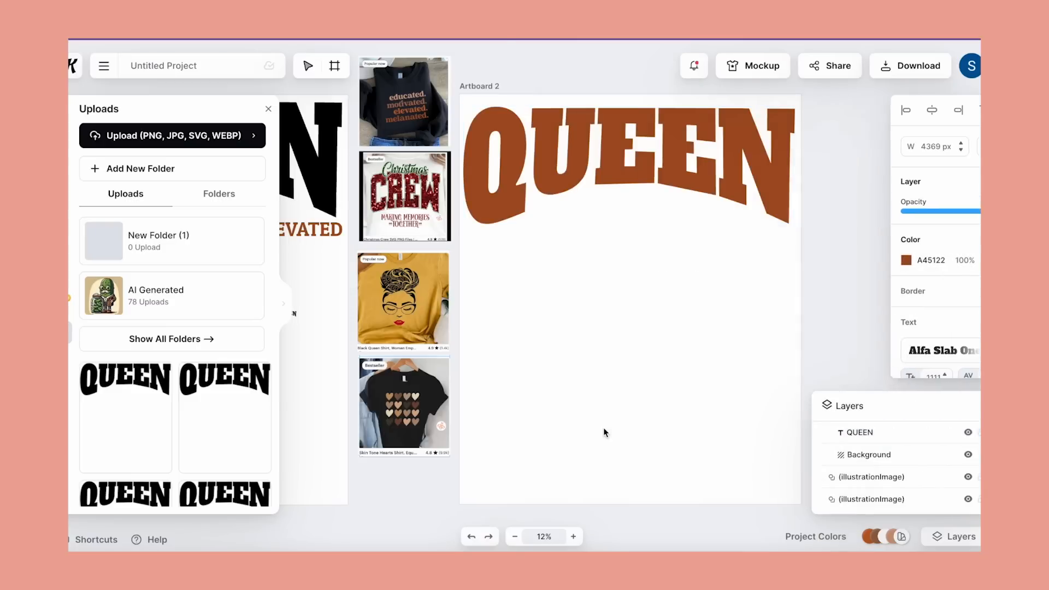
Step: Download only Artboard 2 with the A45122 QUEEN as a PNG at resolution 300
left_click(886, 75)
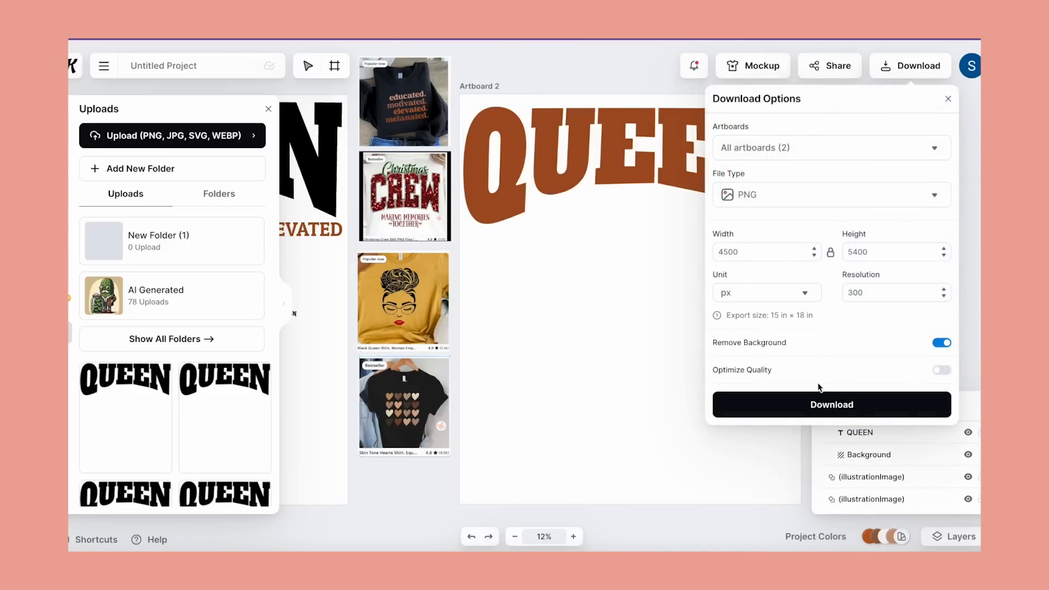
left_click(915, 154)
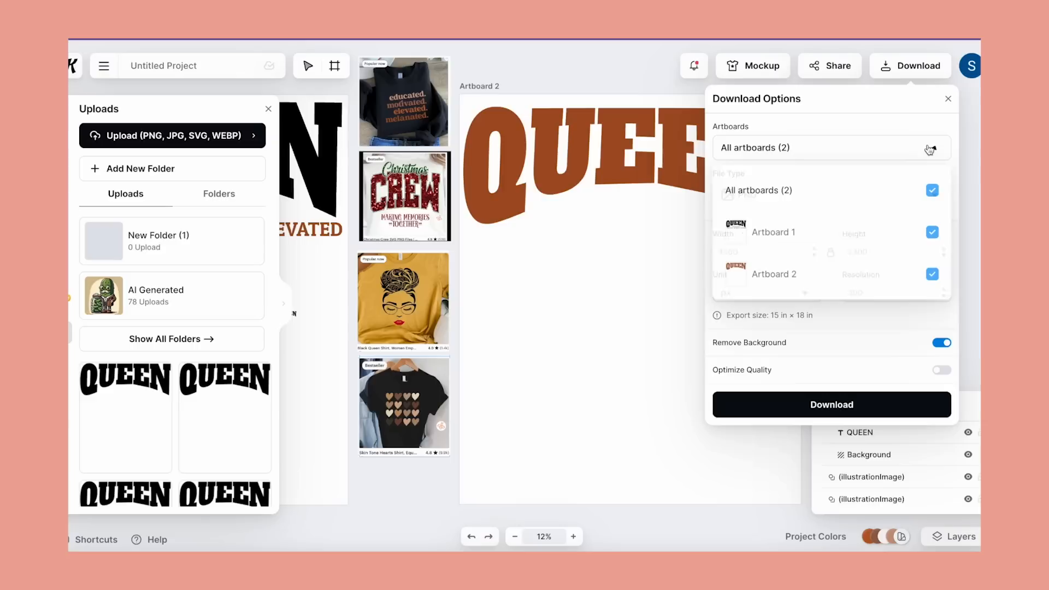
left_click(931, 192)
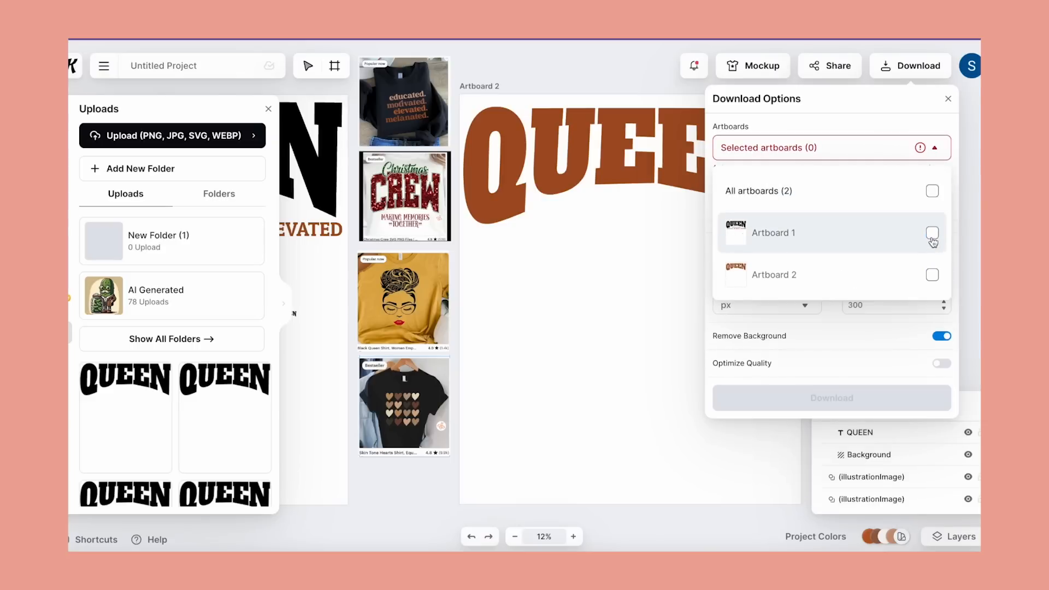
left_click(931, 274)
left_click(879, 416)
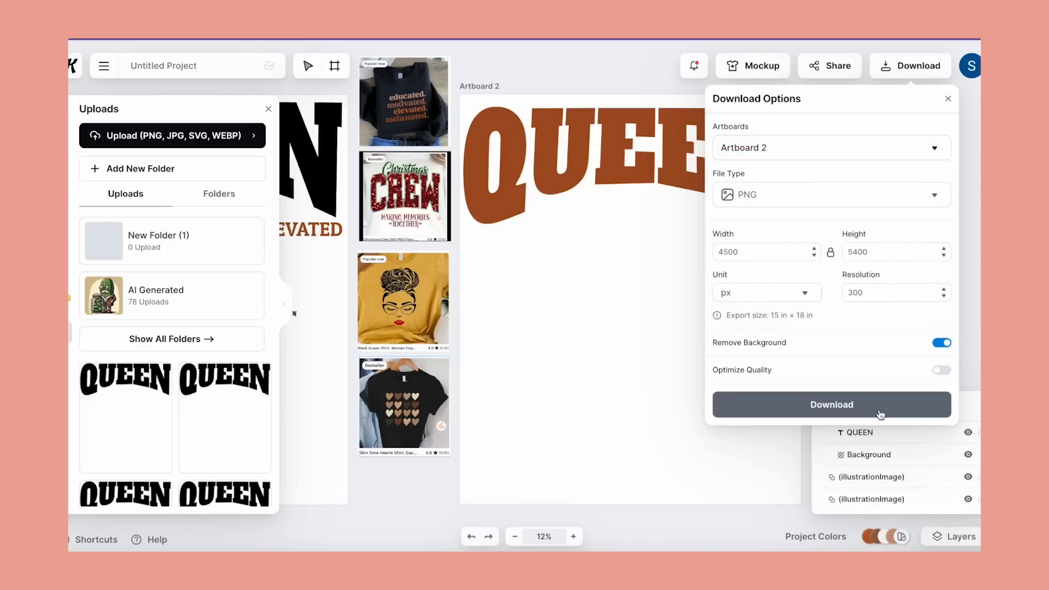
left_click(604, 285)
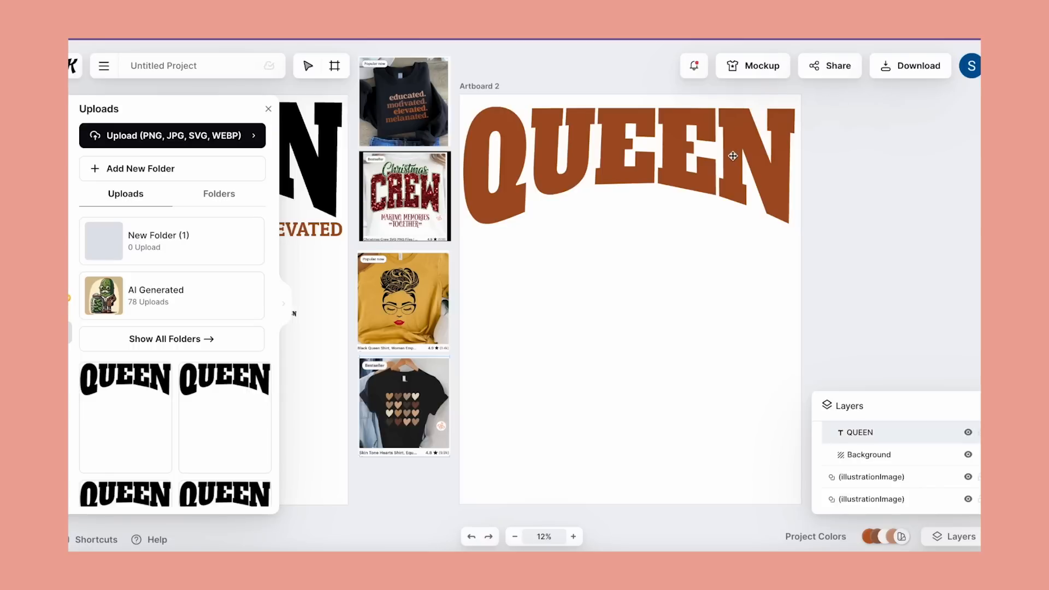
Step: Recolour the QUEEN text on Artboard 2 with the document colour C26122
left_click(857, 432)
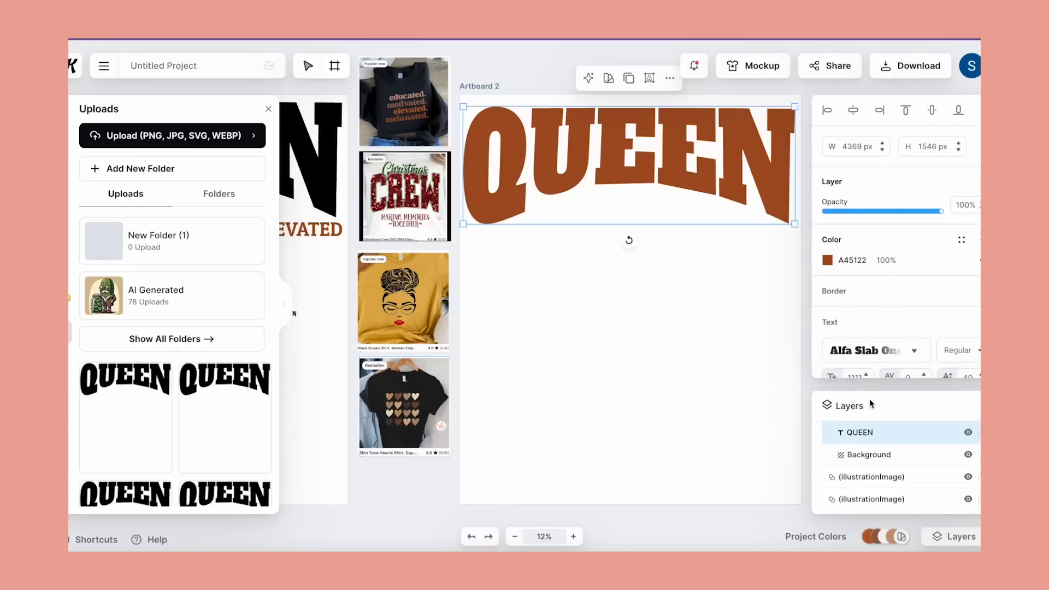
left_click(827, 260)
left_click(707, 532)
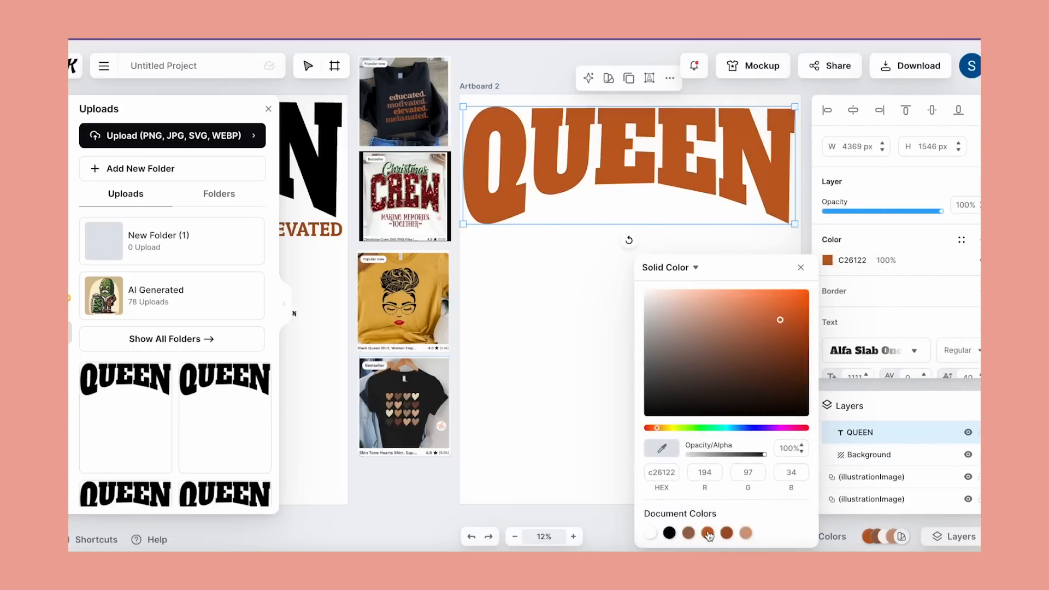
left_click(575, 445)
Step: Download only Artboard 2 with the C26122 QUEEN as a PNG at resolution 300
left_click(899, 68)
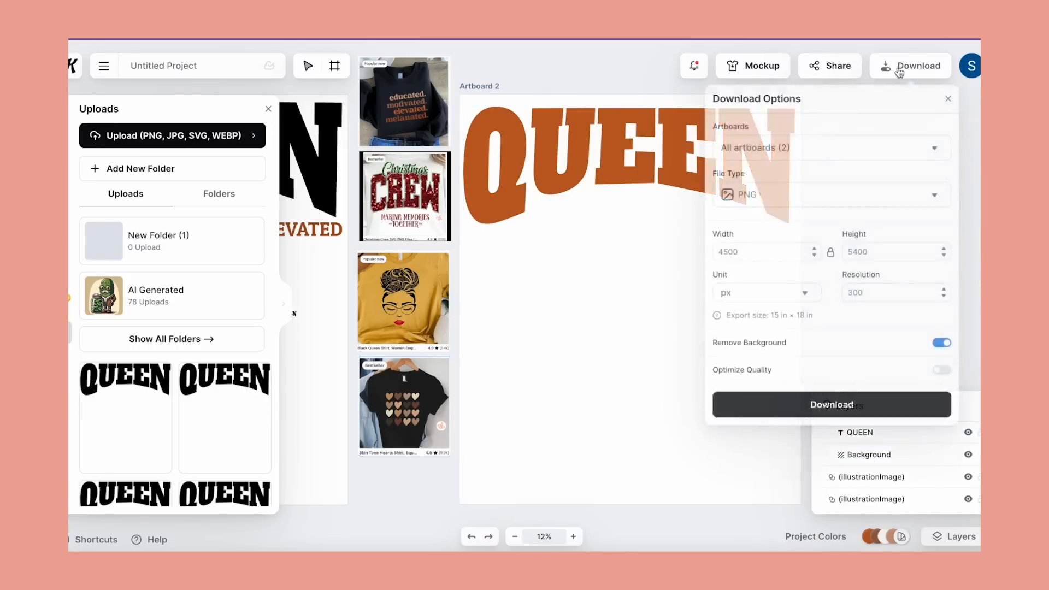
left_click(928, 152)
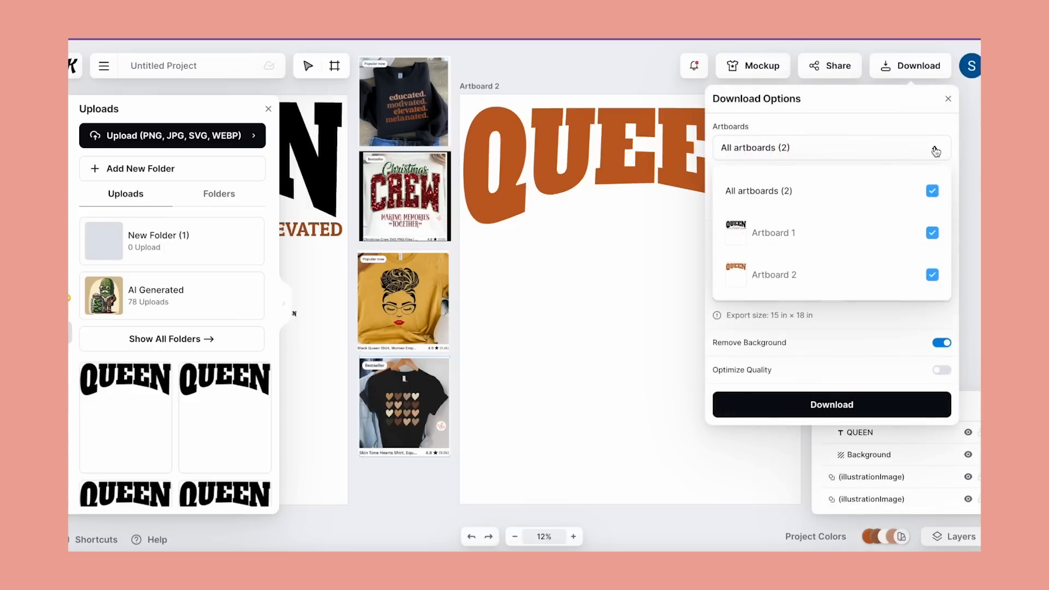
left_click(932, 190)
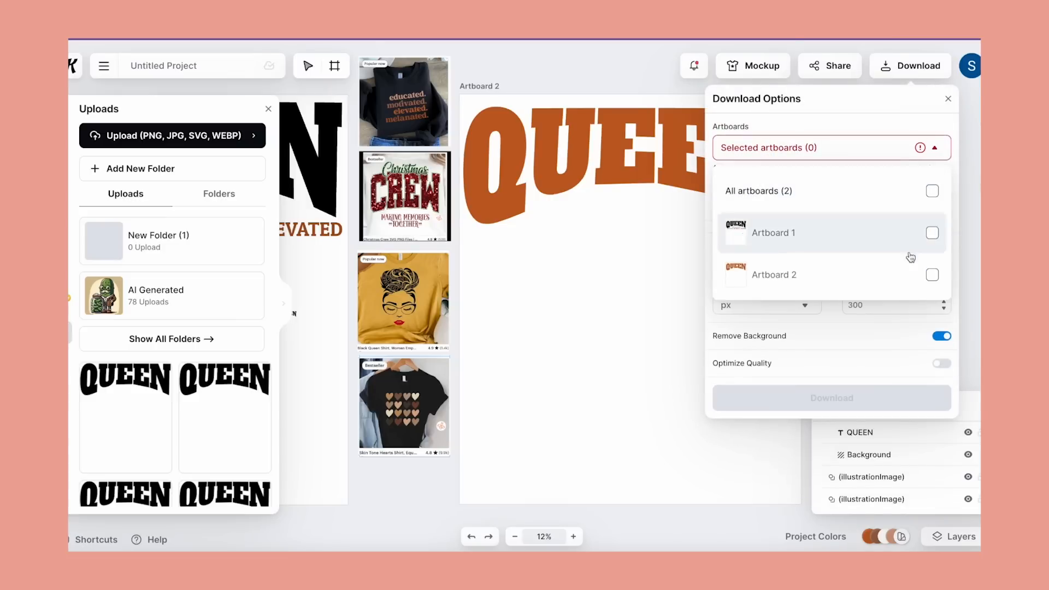
left_click(932, 274)
left_click(850, 414)
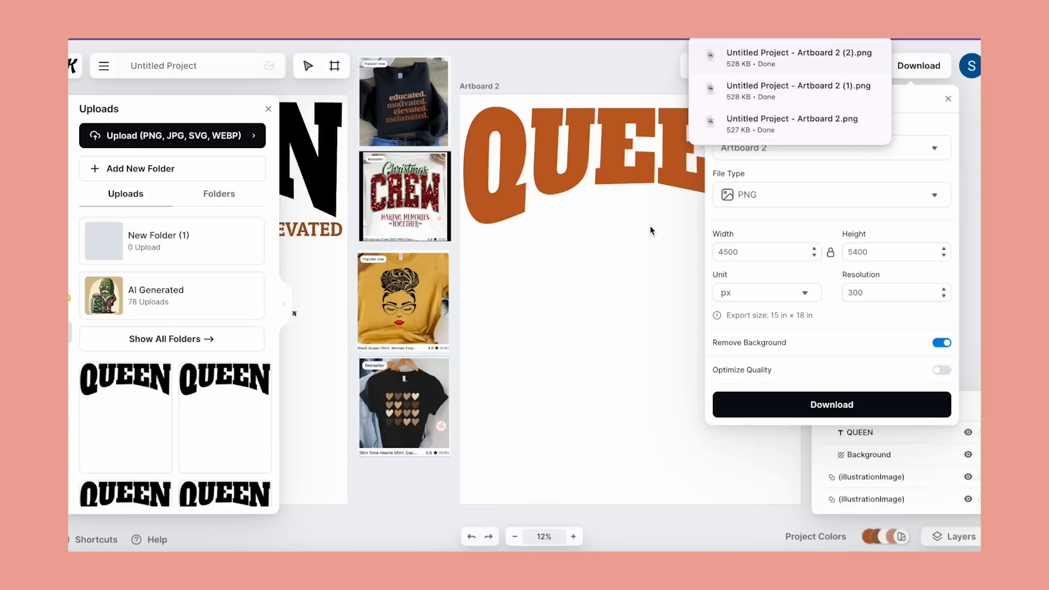
left_click(702, 186)
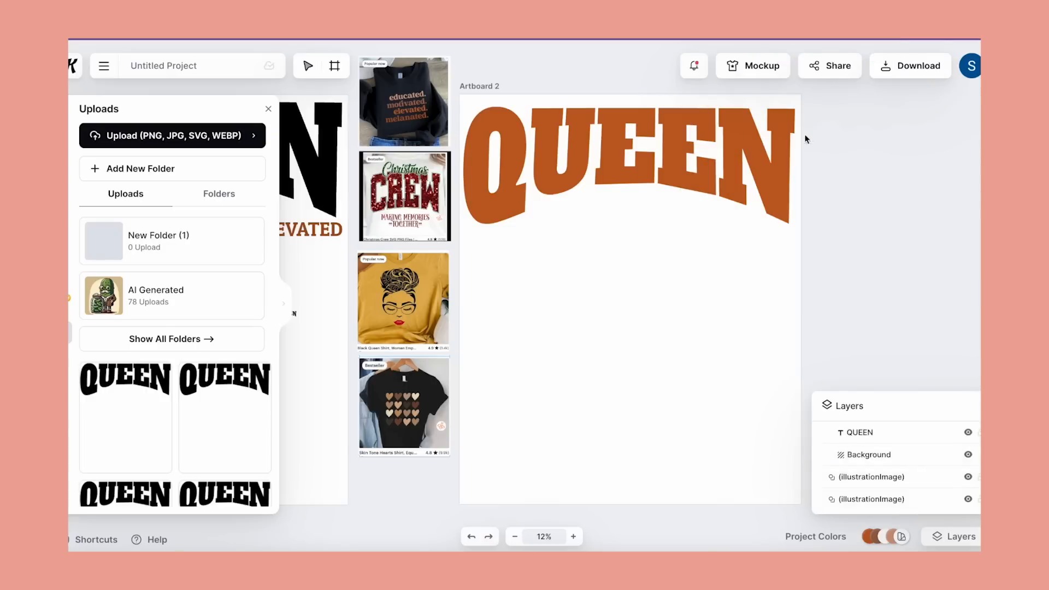
Step: Recolour the QUEEN text on Artboard 2 with the document colour 9E6746
left_click(751, 158)
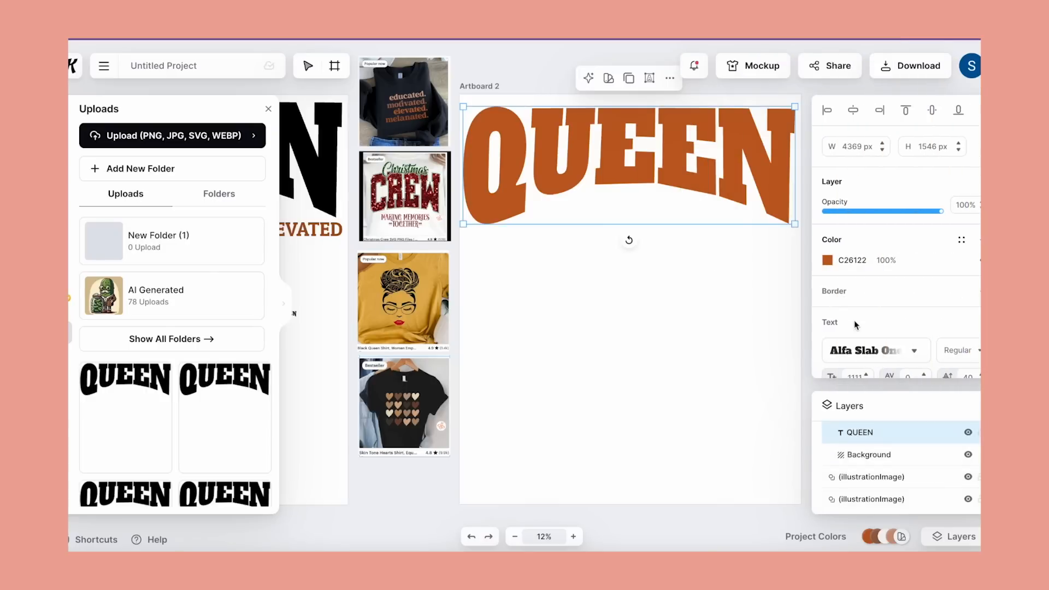
left_click(827, 260)
left_click(688, 533)
left_click(562, 439)
Step: Download only Artboard 2 with the 9E6746 QUEEN as a PNG at resolution 300
left_click(888, 66)
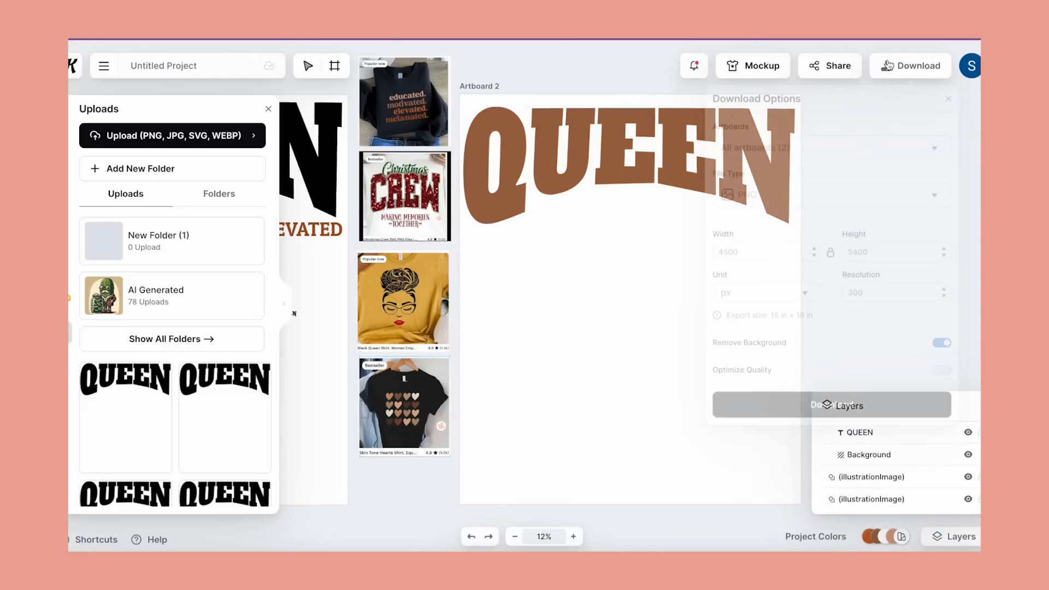
left_click(909, 147)
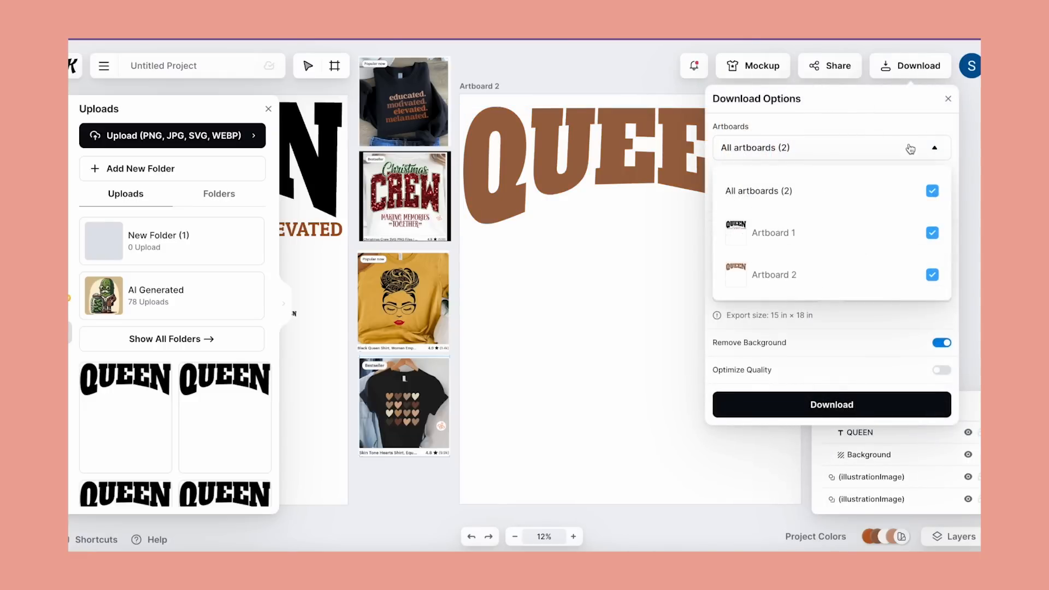
left_click(932, 191)
left_click(931, 274)
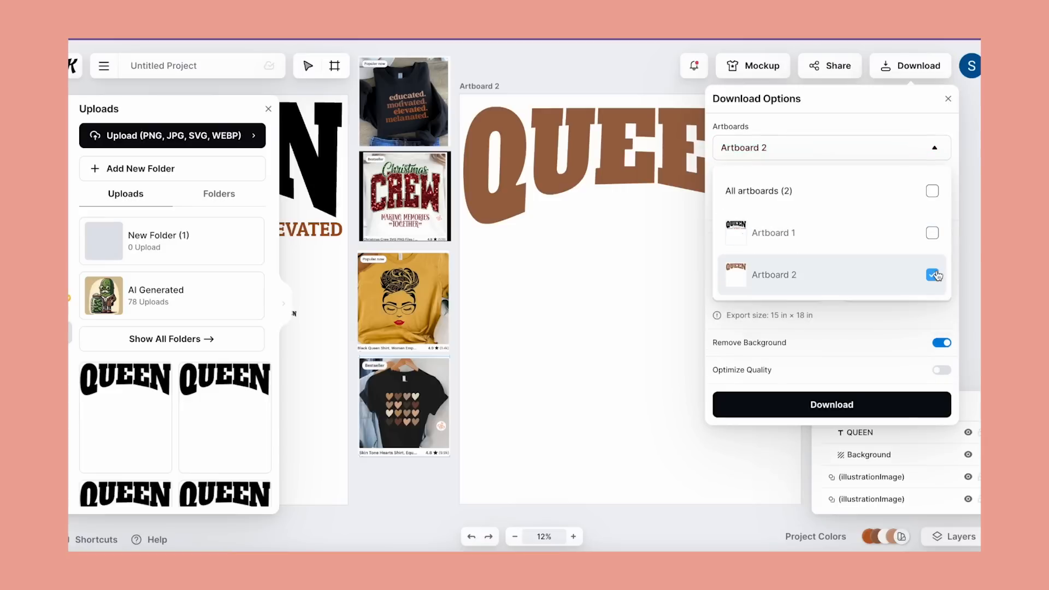
left_click(867, 413)
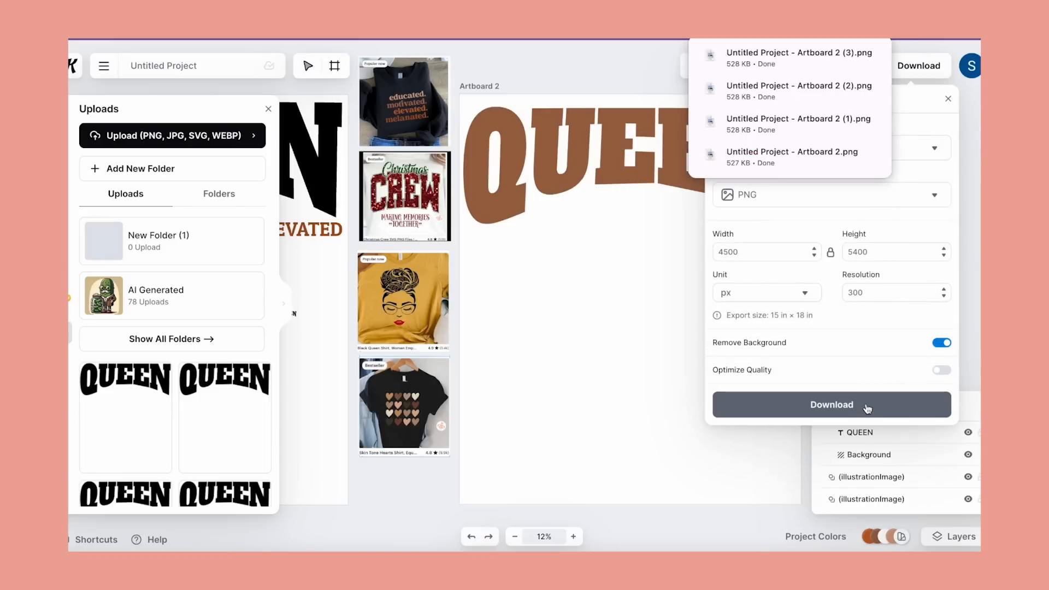
left_click(633, 343)
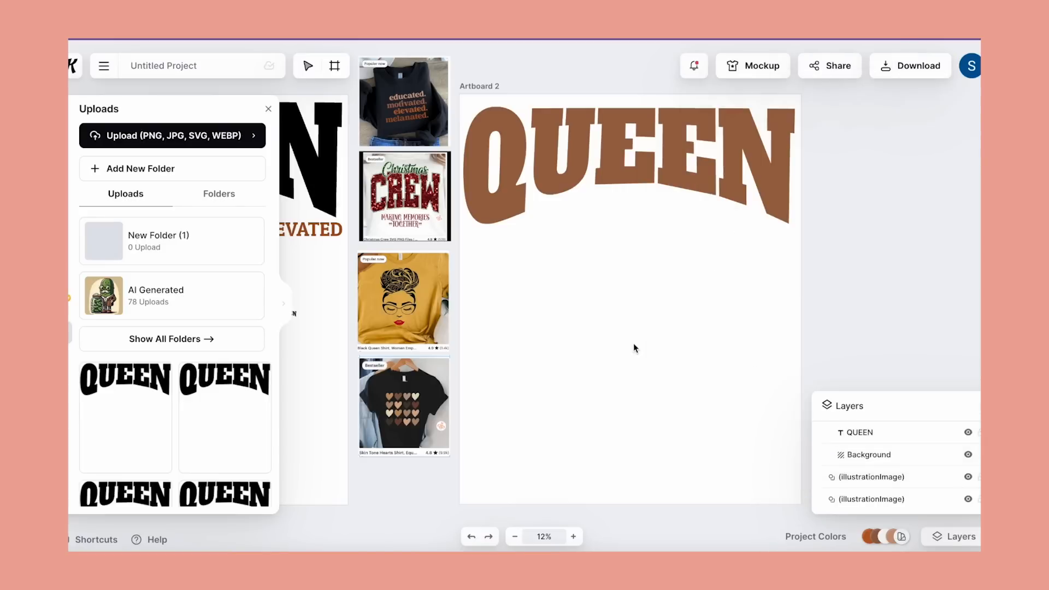
Step: Recolour the QUEEN text on Artboard 2 with dark brown 463C31 sampled from the skin-tone hearts shirt image
left_click(626, 144)
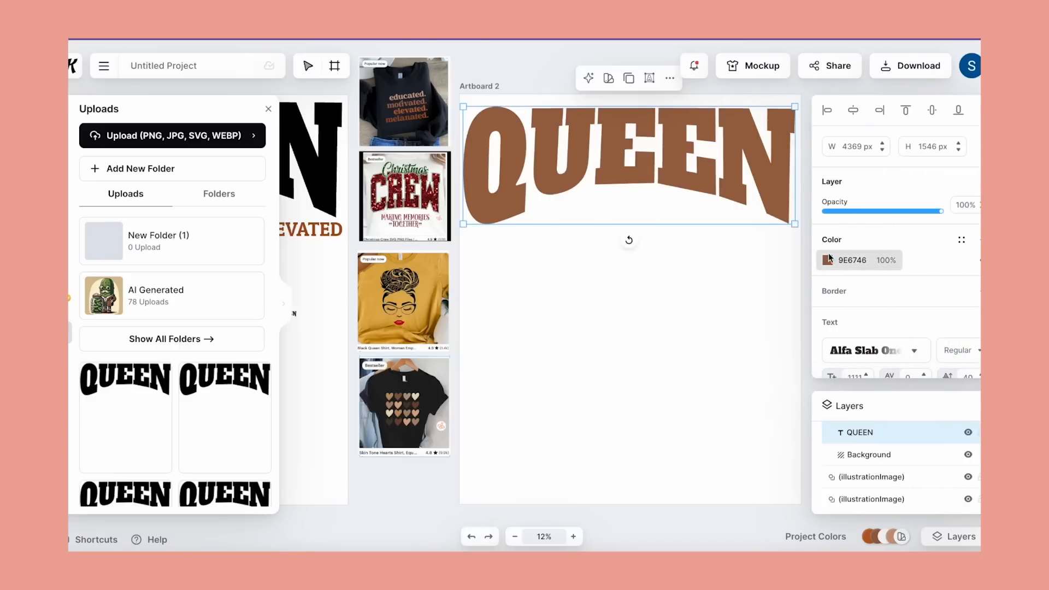
left_click(827, 260)
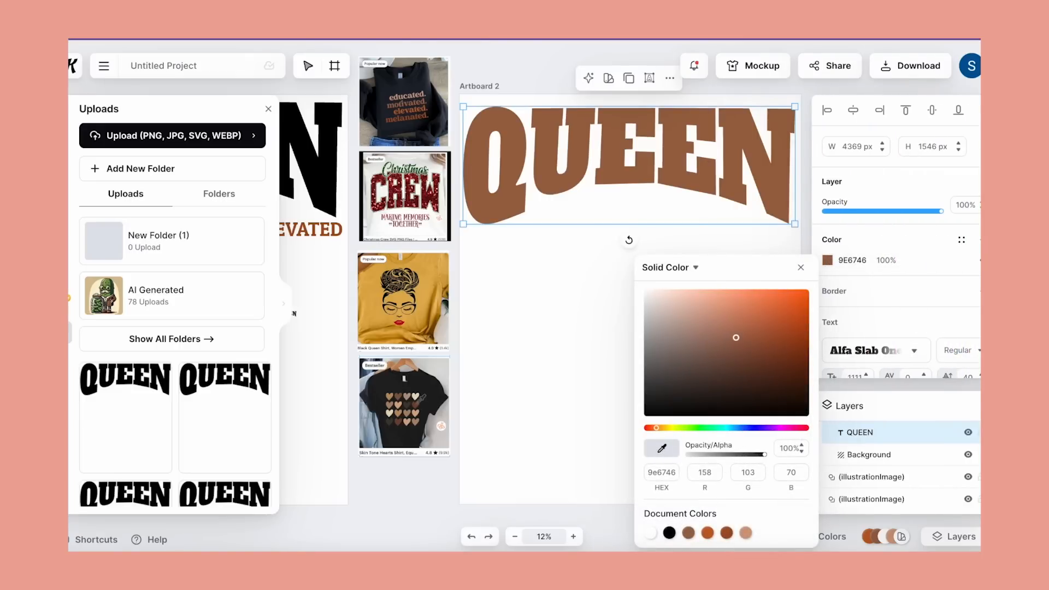
left_click(409, 408)
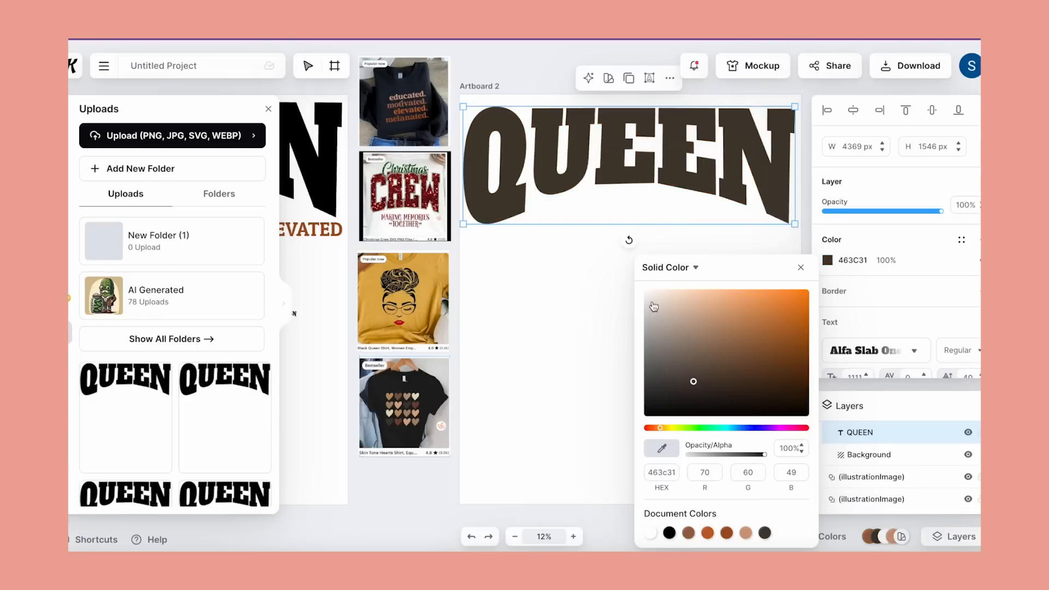
Step: Download only Artboard 2 with the dark brown 463C31 QUEEN as a PNG at resolution 300
left_click(892, 66)
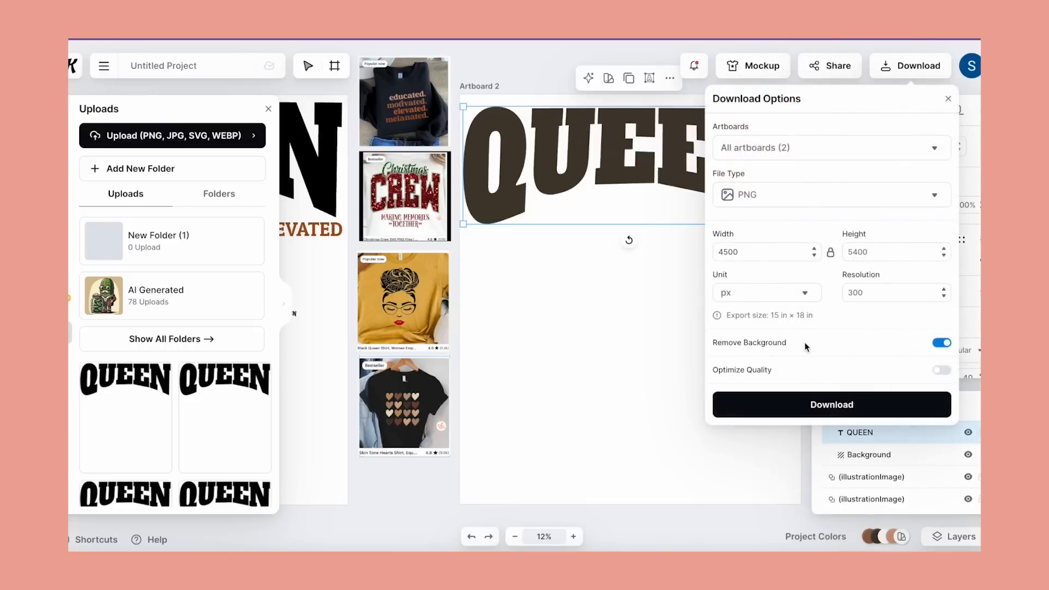
left_click(933, 150)
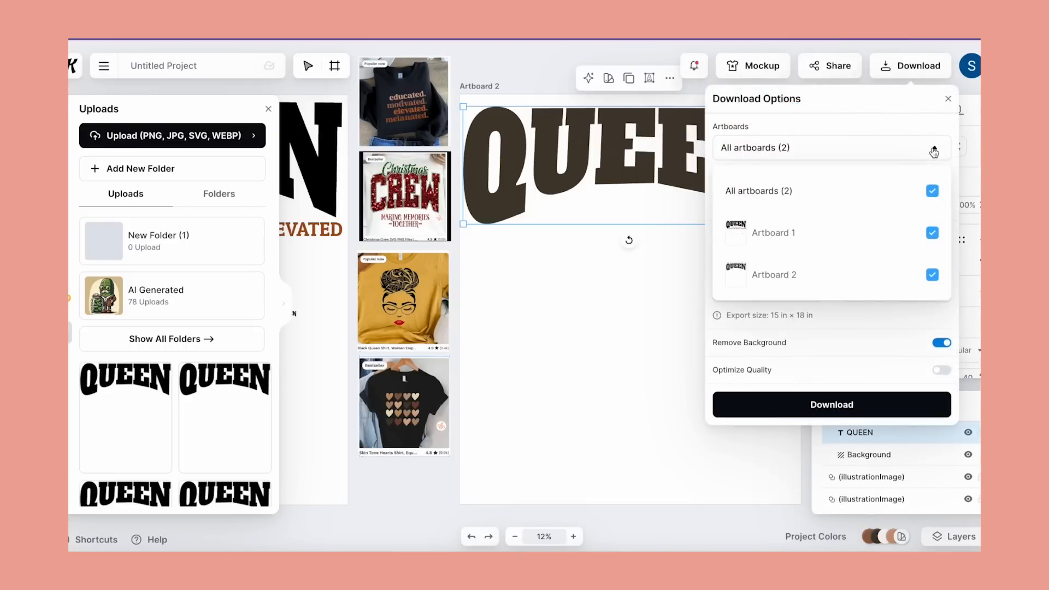
left_click(932, 191)
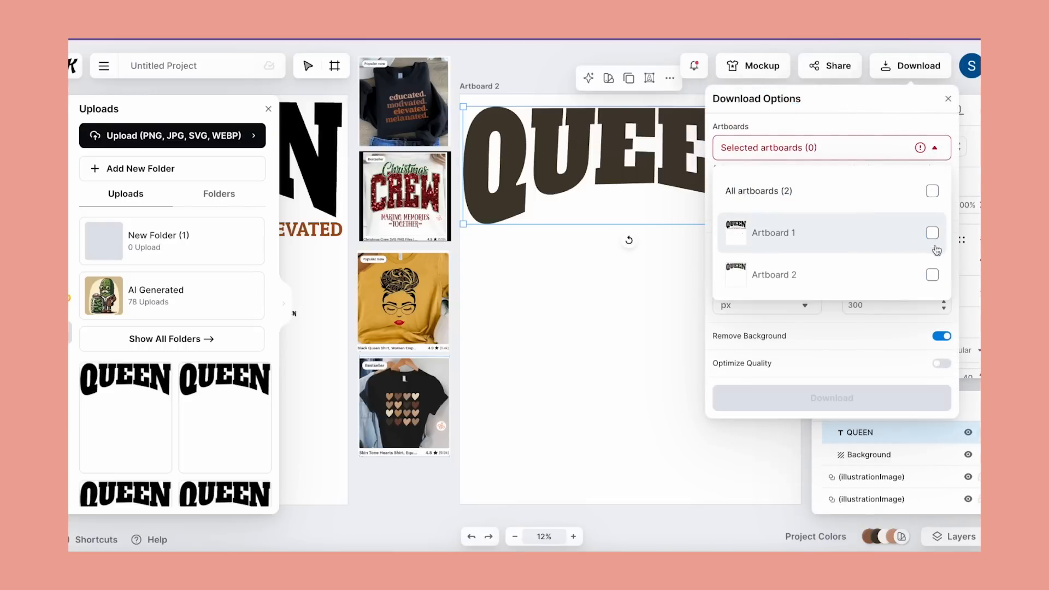
left_click(932, 274)
left_click(852, 407)
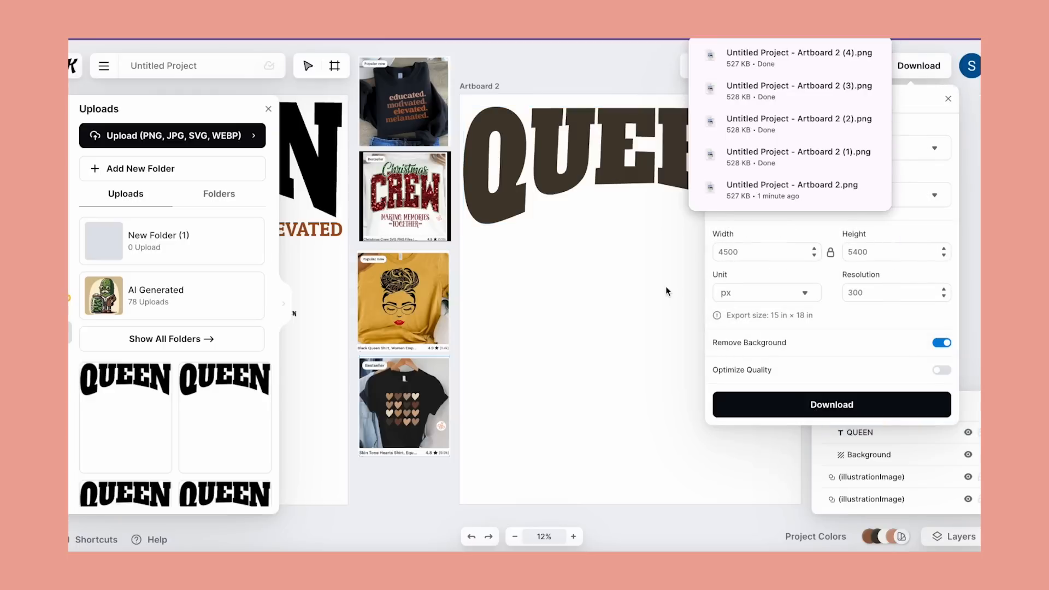
left_click(665, 286)
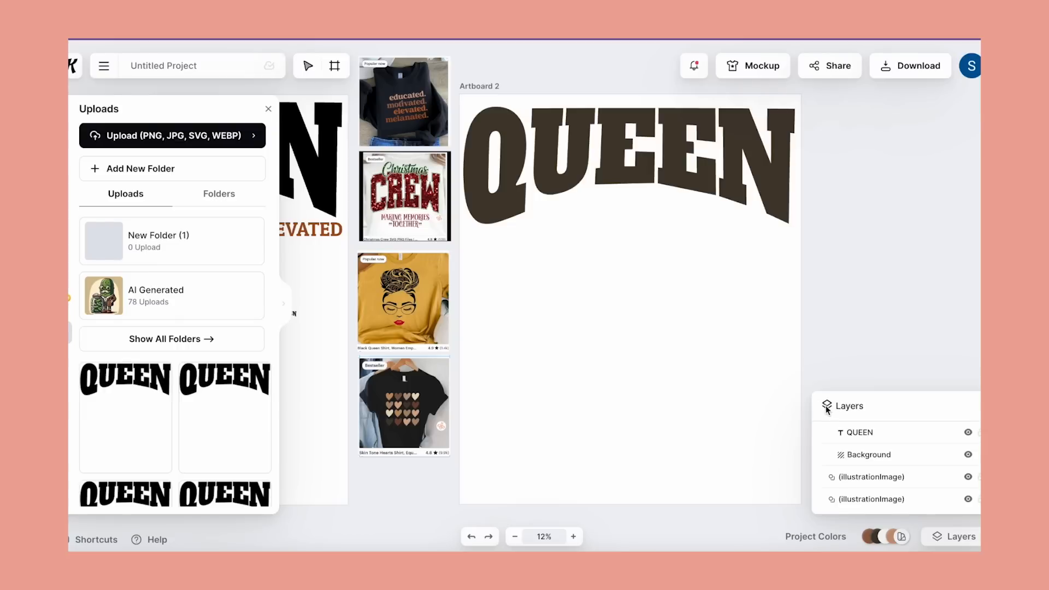
Step: Recolour the QUEEN text on Artboard 2 with cream E6DBBC sampled from the skin-tone hearts shirt image
left_click(748, 186)
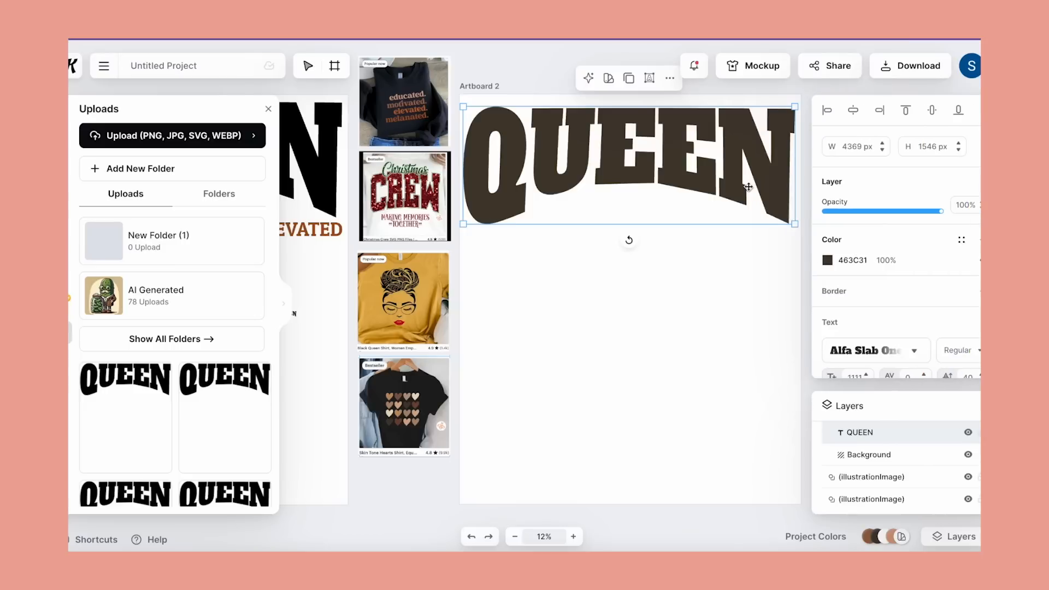
left_click(826, 260)
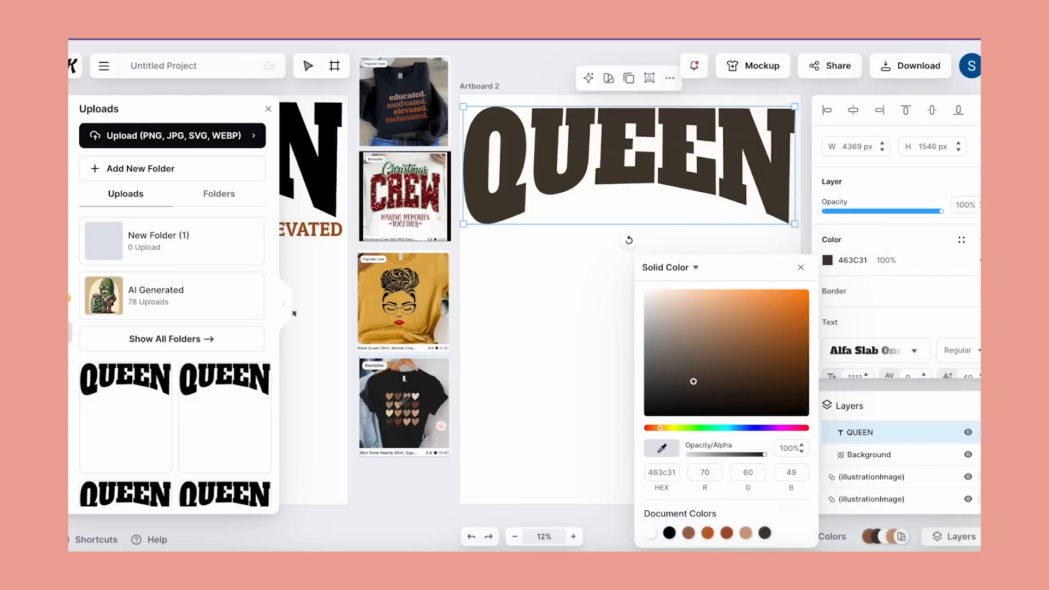
left_click(415, 397)
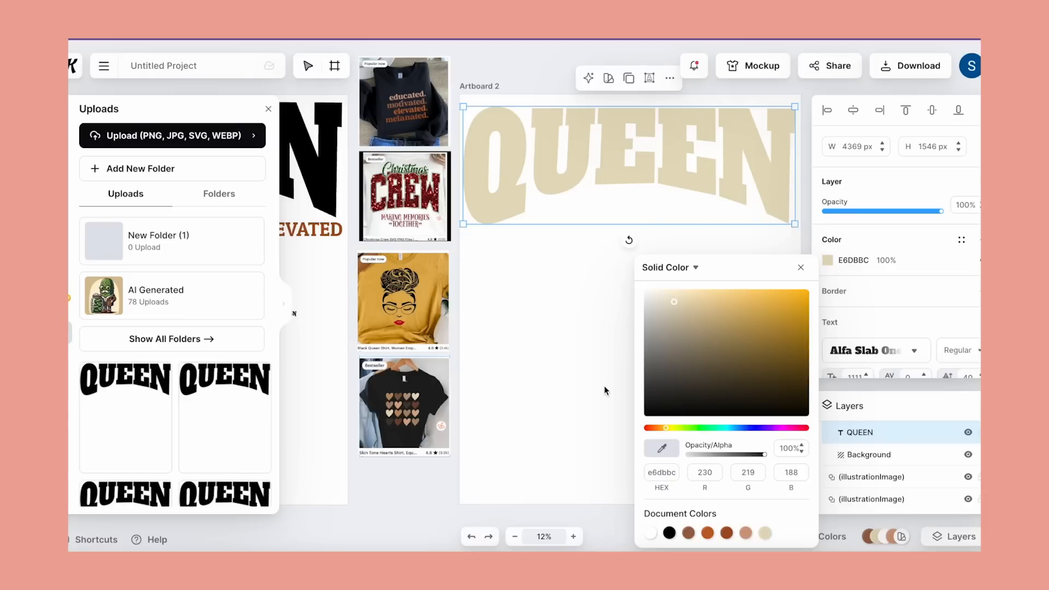
Step: Upload the recoloured Artboard 2 QUEEN PNGs from the recent download history, and delete their small placed copies from the artboard
scroll(605, 381, "down", 10)
scroll(605, 380, "up", 10)
scroll(605, 381, "down", 4)
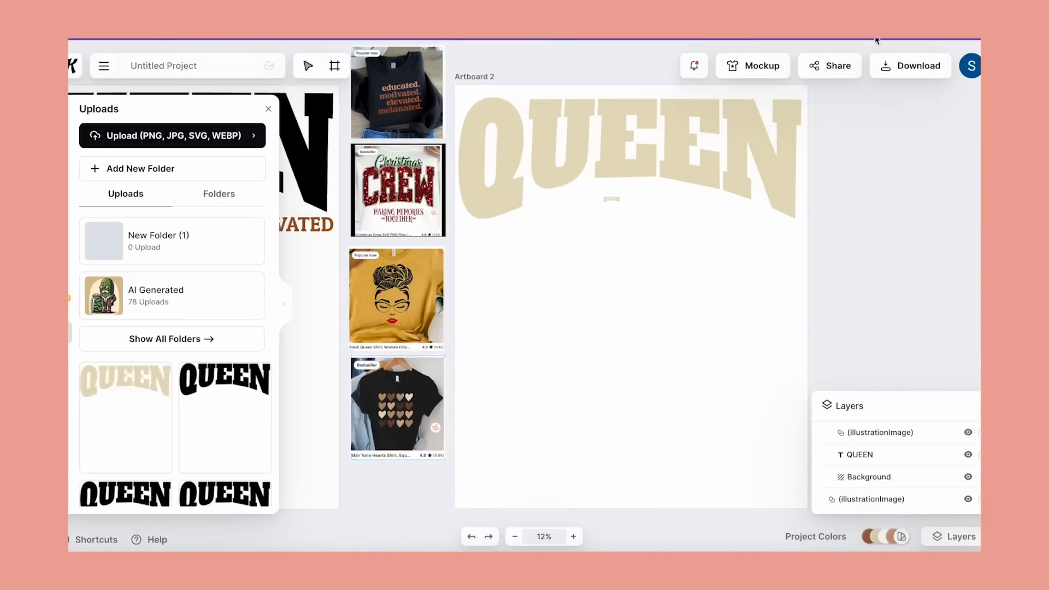
left_click_drag(743, 119, 608, 243)
left_click(846, 31)
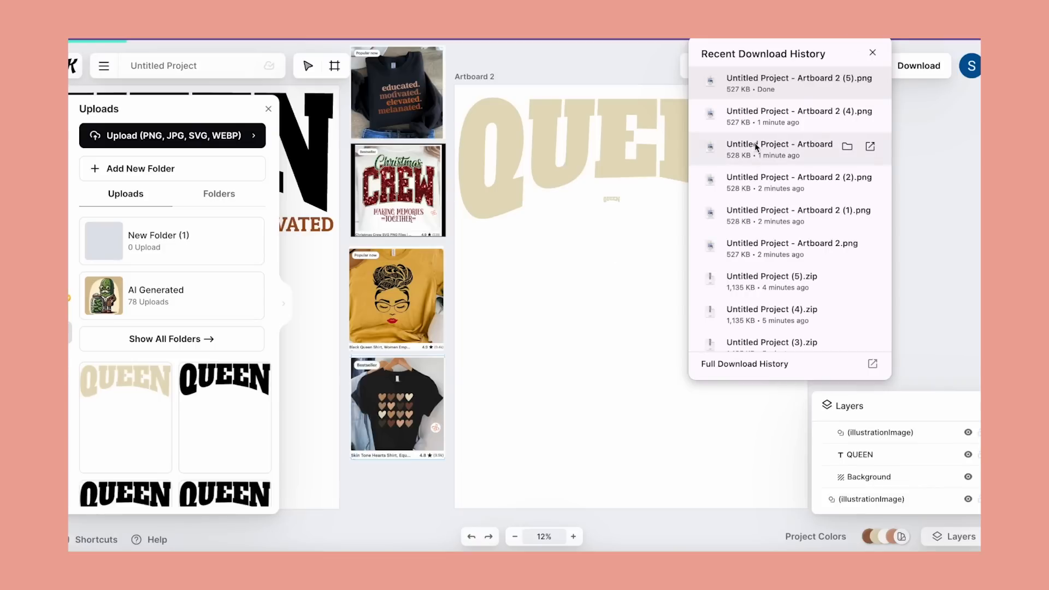
left_click_drag(756, 145, 621, 257)
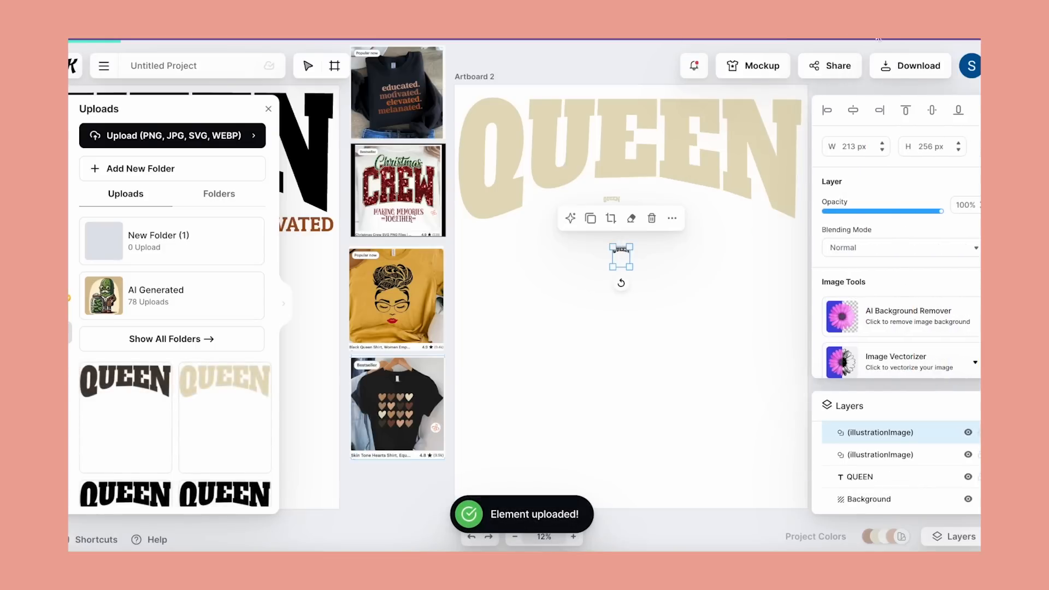
left_click(876, 34)
left_click_drag(756, 181, 627, 256)
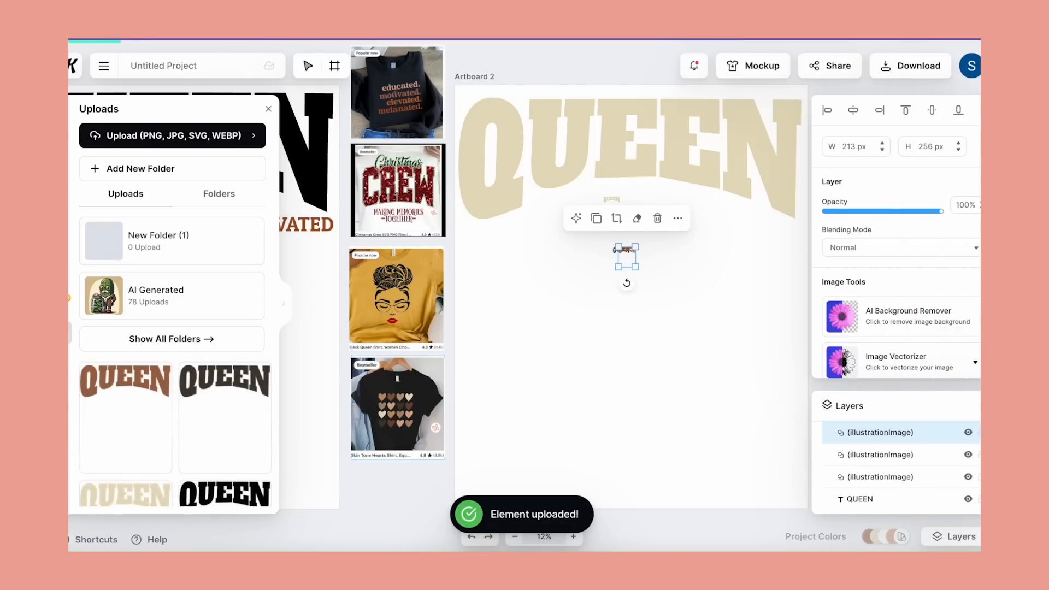
left_click(910, 66)
left_click_drag(780, 215, 651, 252)
left_click(877, 34)
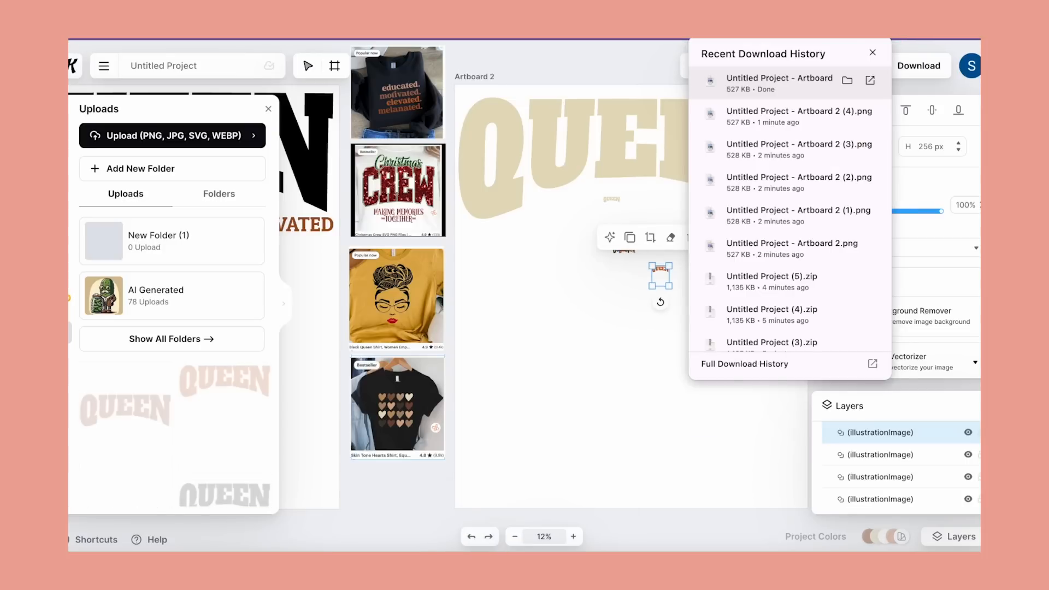
left_click_drag(714, 214, 612, 201)
key("Delete")
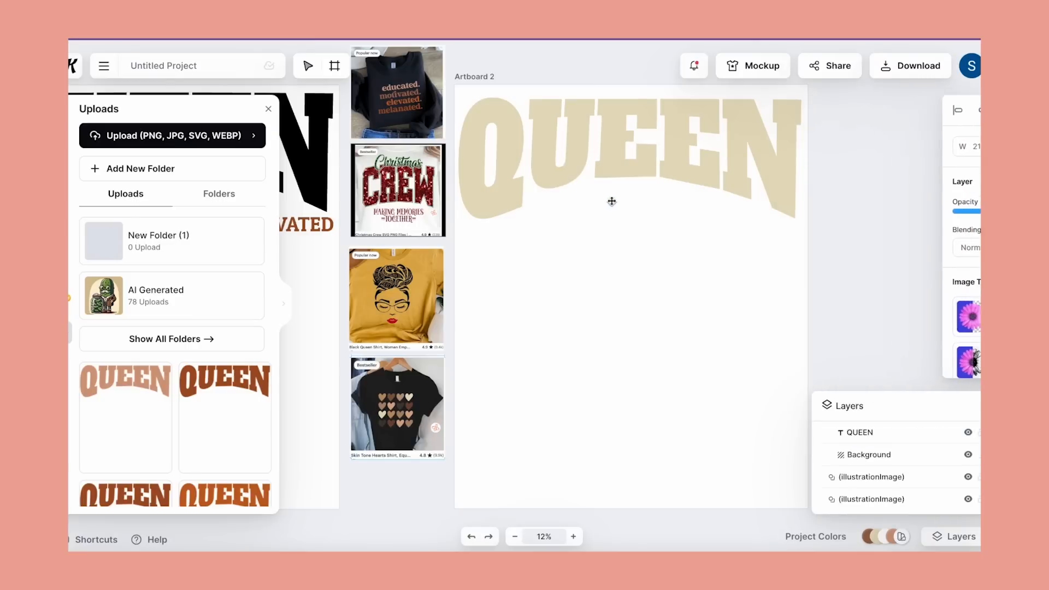
Step: Place the light tan QUEEN upload below the cream QUEEN text on Artboard 2 and erase every letter except the Q
scroll(184, 337, "down", 3)
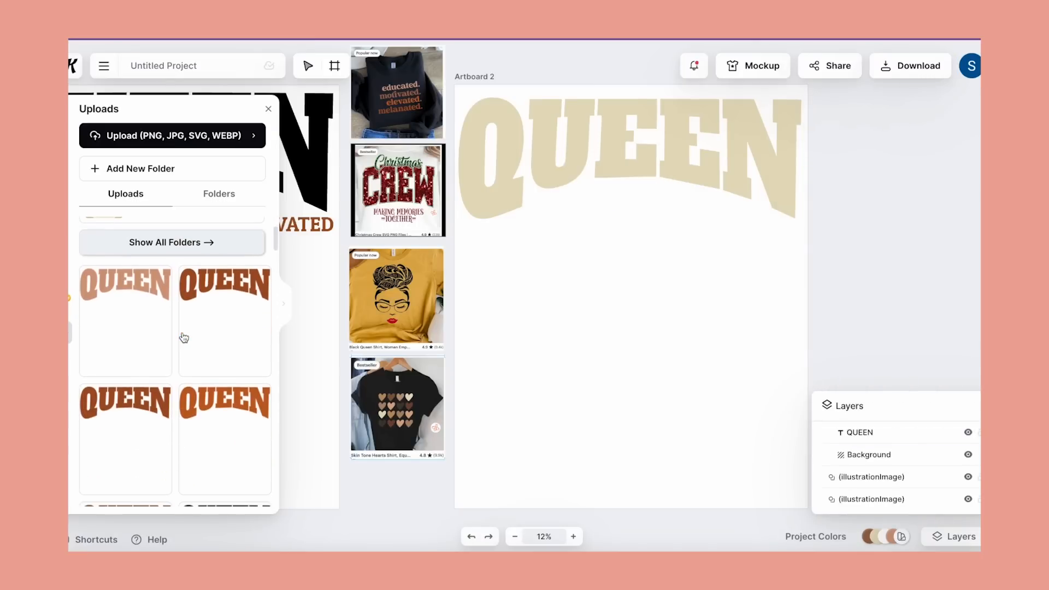
scroll(450, 326, "down", 3)
scroll(450, 322, "down", 2)
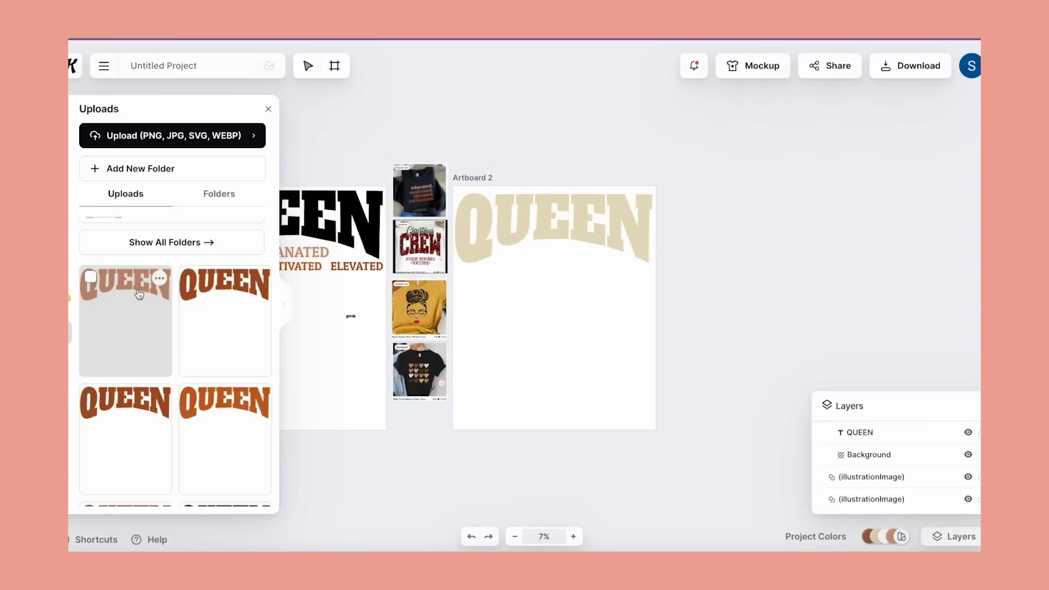
left_click(138, 292)
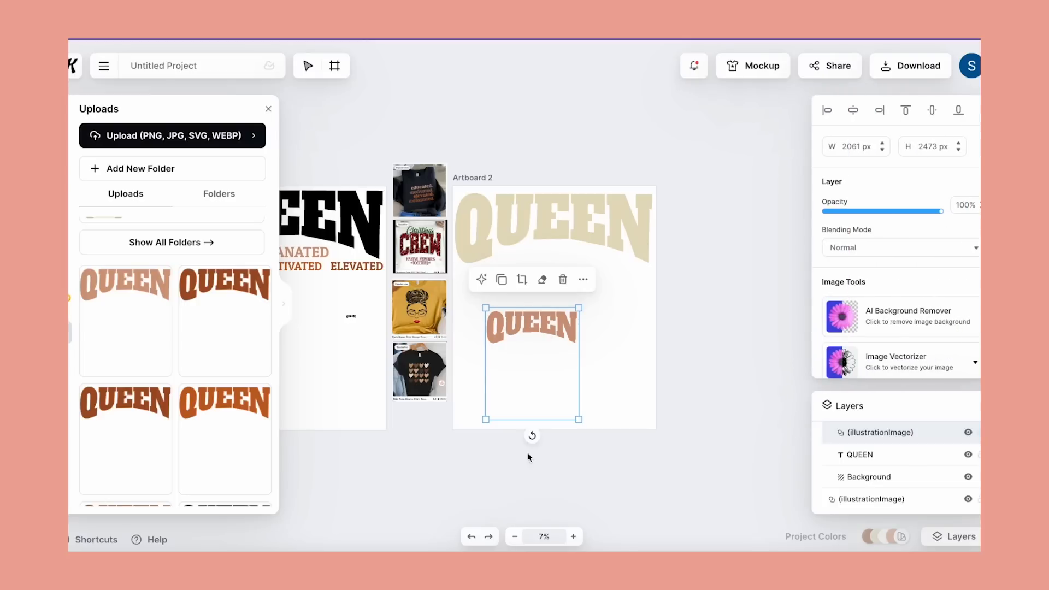
scroll(545, 440, "up", 2)
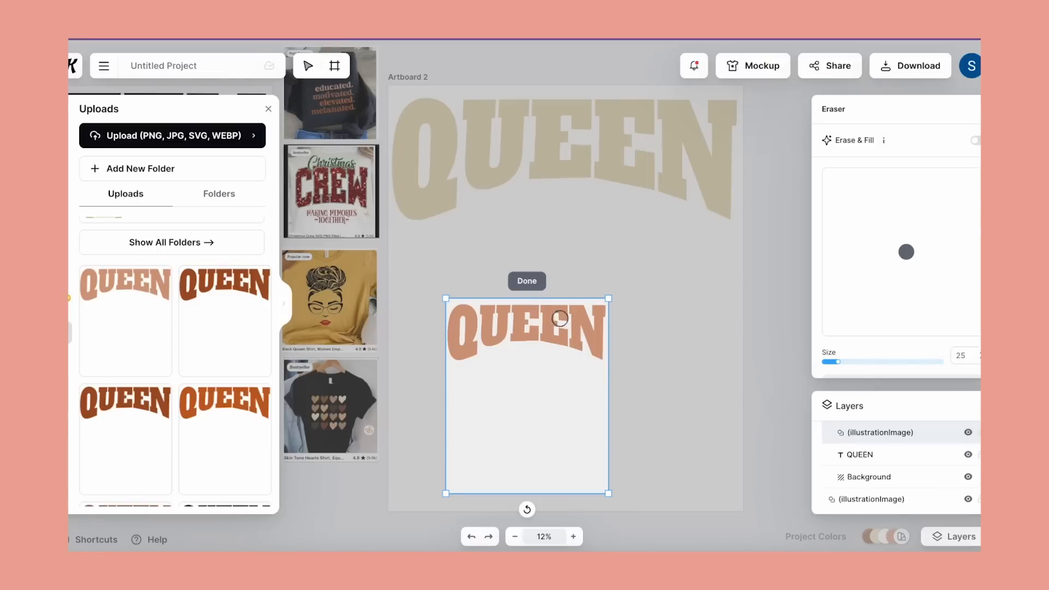
mouse_move(562, 314)
left_mouse_down()
mouse_move(485, 308)
mouse_move(492, 341)
mouse_move(513, 316)
mouse_move(516, 342)
mouse_move(535, 301)
mouse_move(605, 321)
mouse_move(593, 359)
mouse_move(582, 332)
mouse_move(595, 324)
mouse_move(581, 348)
mouse_move(570, 342)
mouse_move(581, 315)
mouse_move(559, 326)
mouse_move(554, 345)
mouse_move(527, 335)
mouse_move(553, 329)
left_mouse_up()
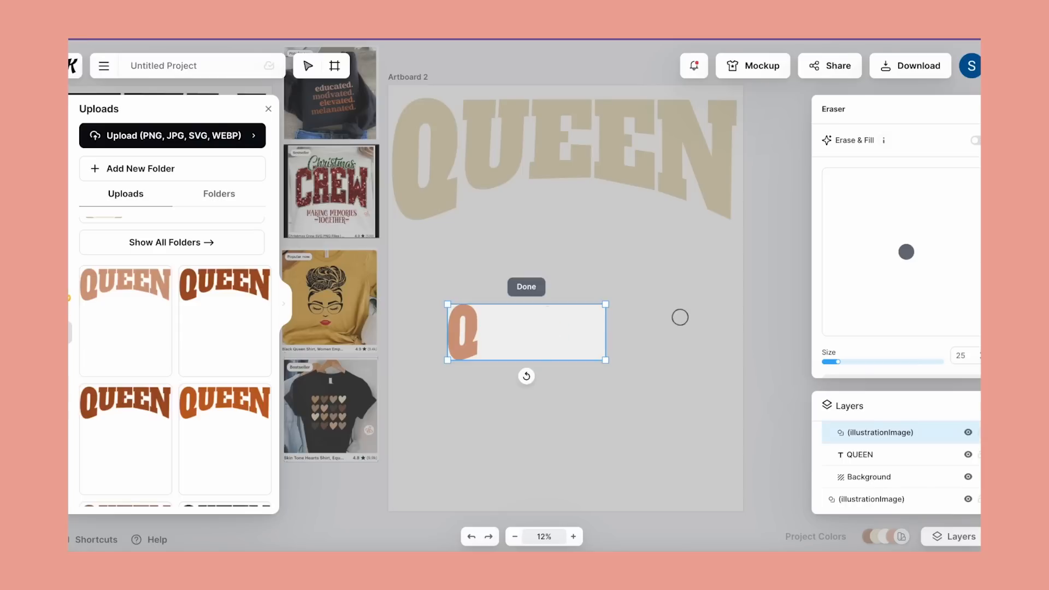
left_click(526, 287)
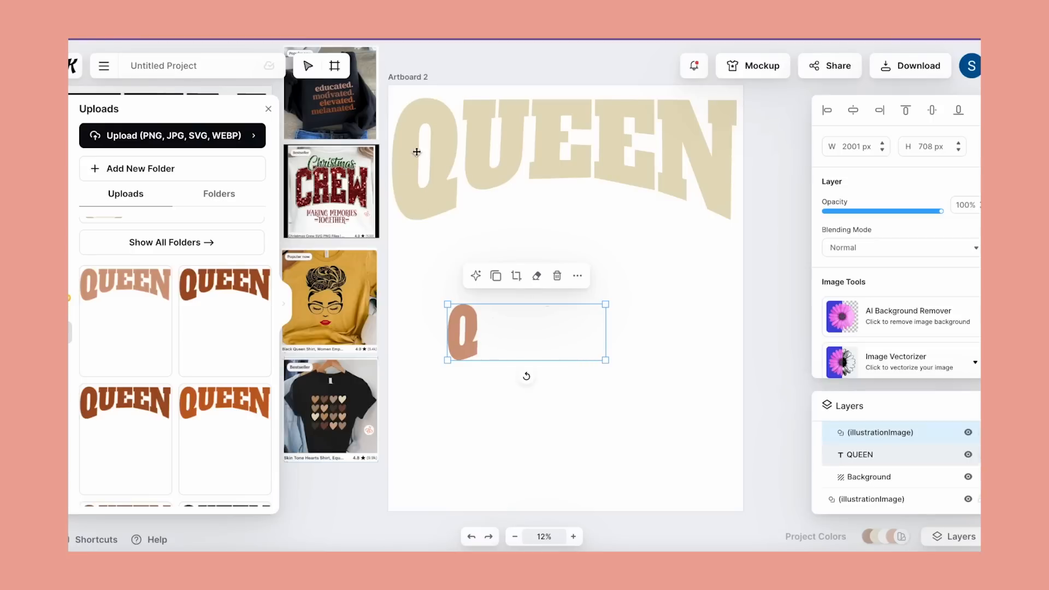
left_click(549, 128)
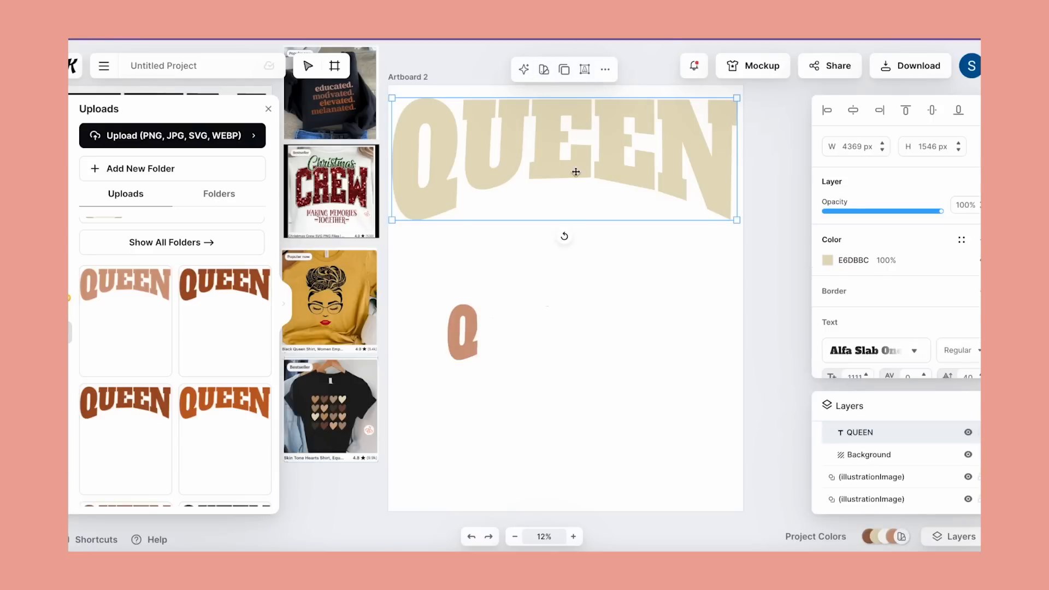
left_click(469, 321)
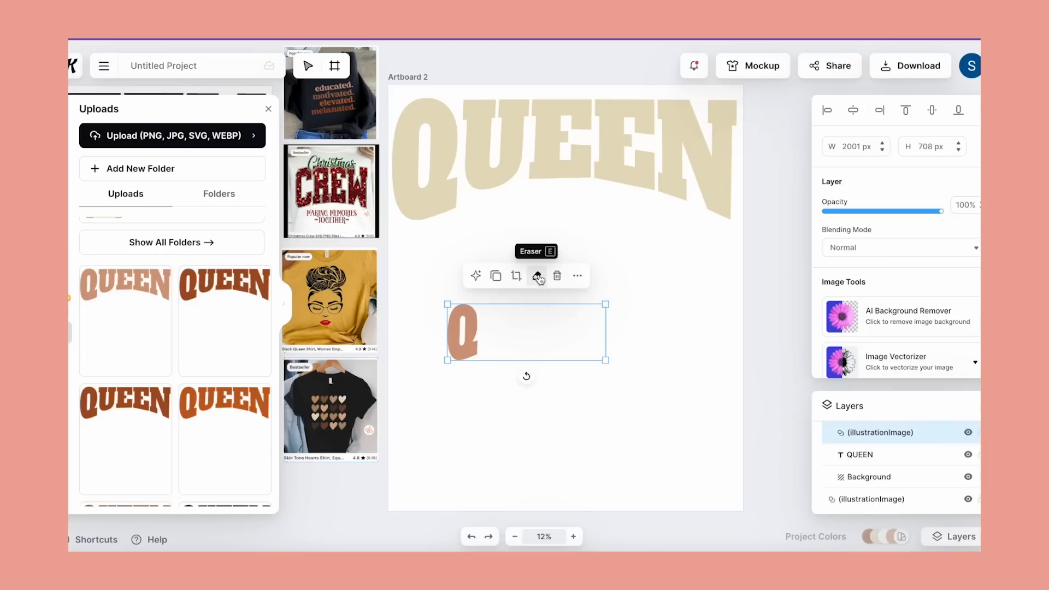
left_click(605, 225)
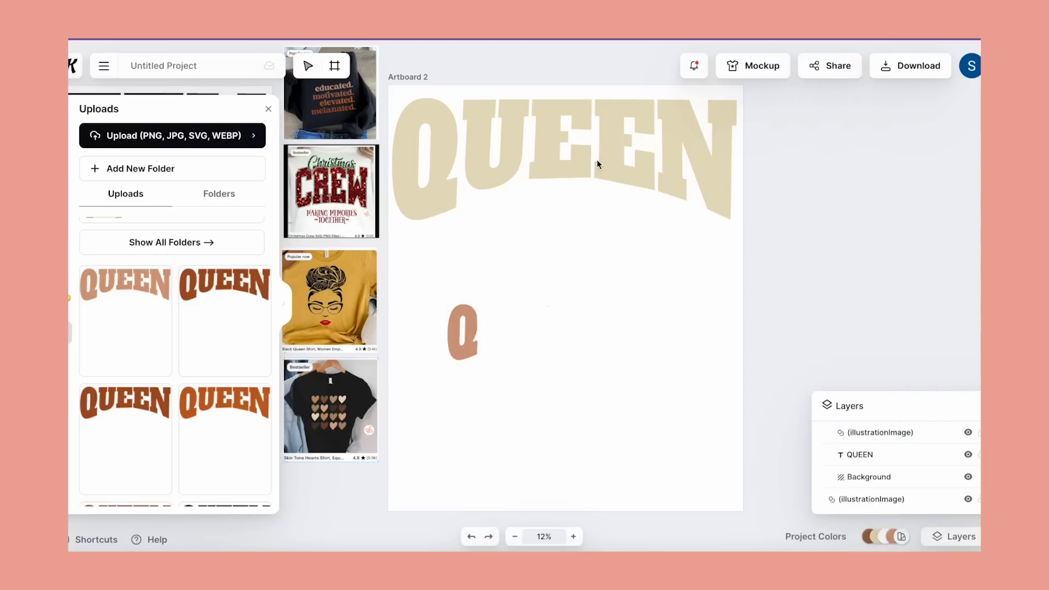
left_click(570, 144)
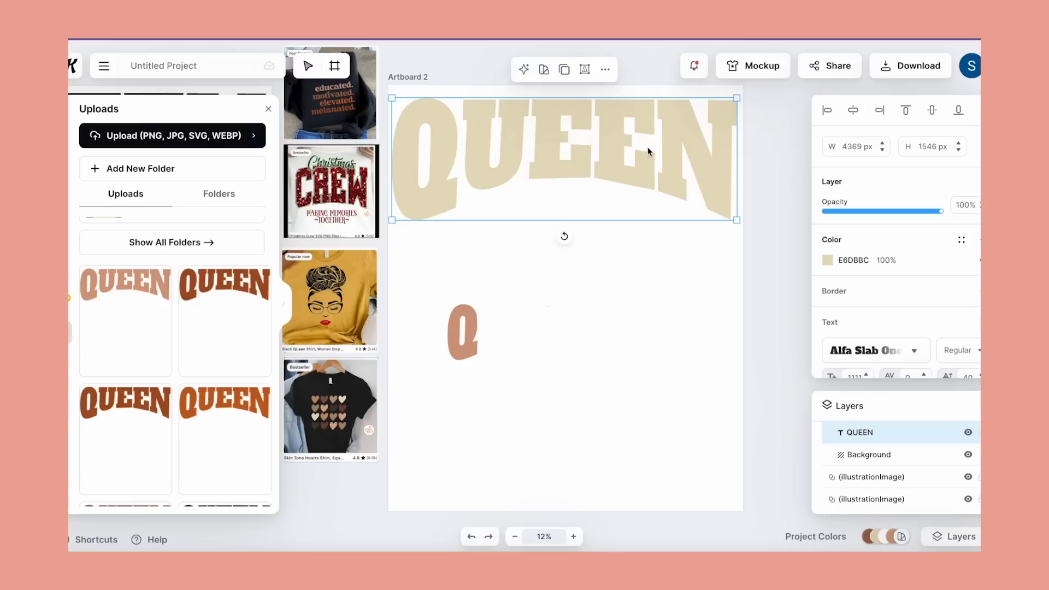
left_click(457, 347)
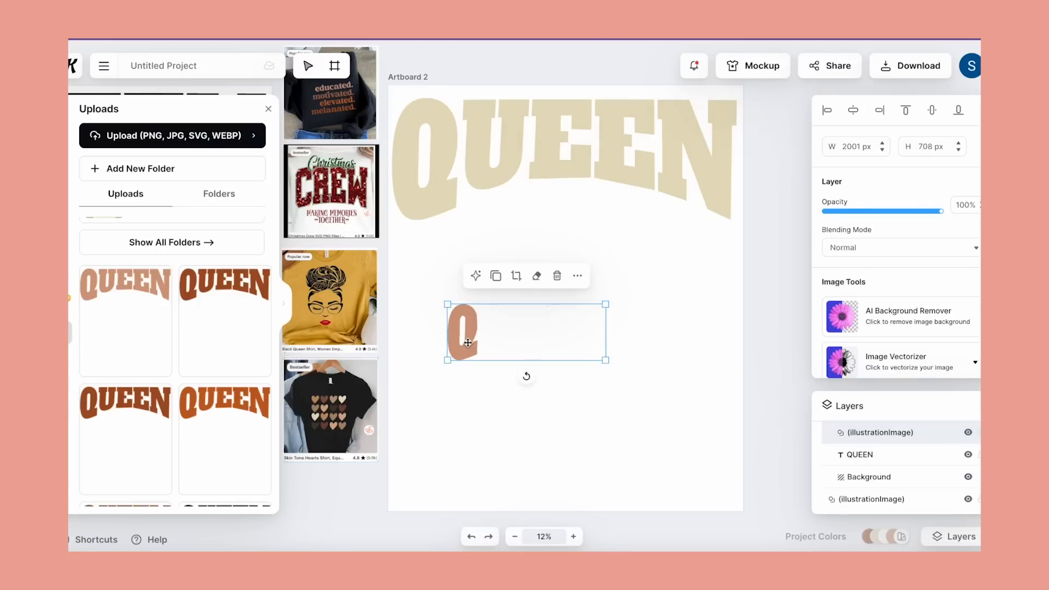
left_click(616, 386)
left_click_drag(464, 327, 454, 202)
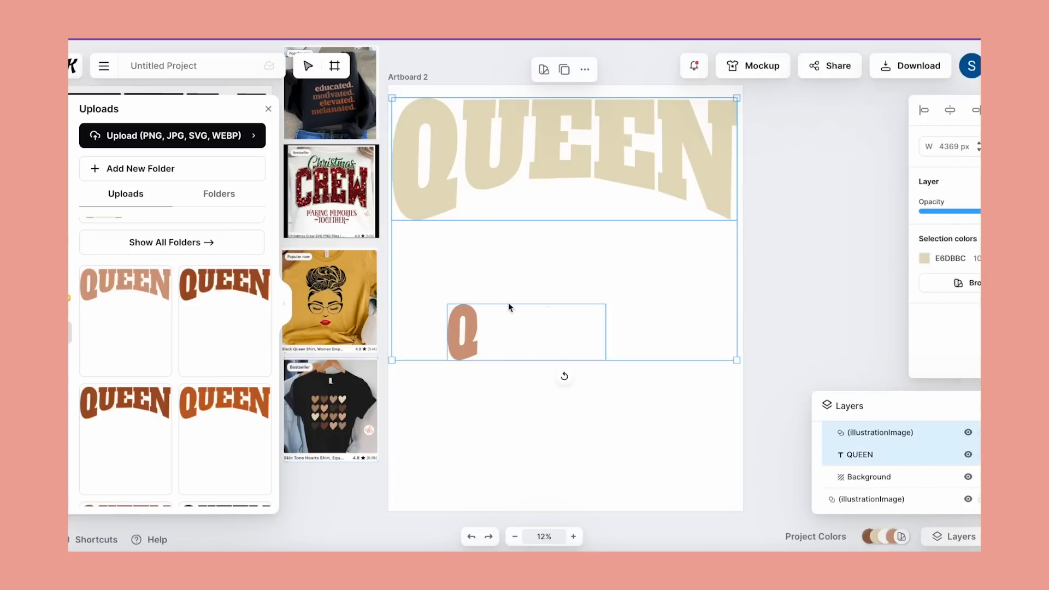
left_click(498, 411)
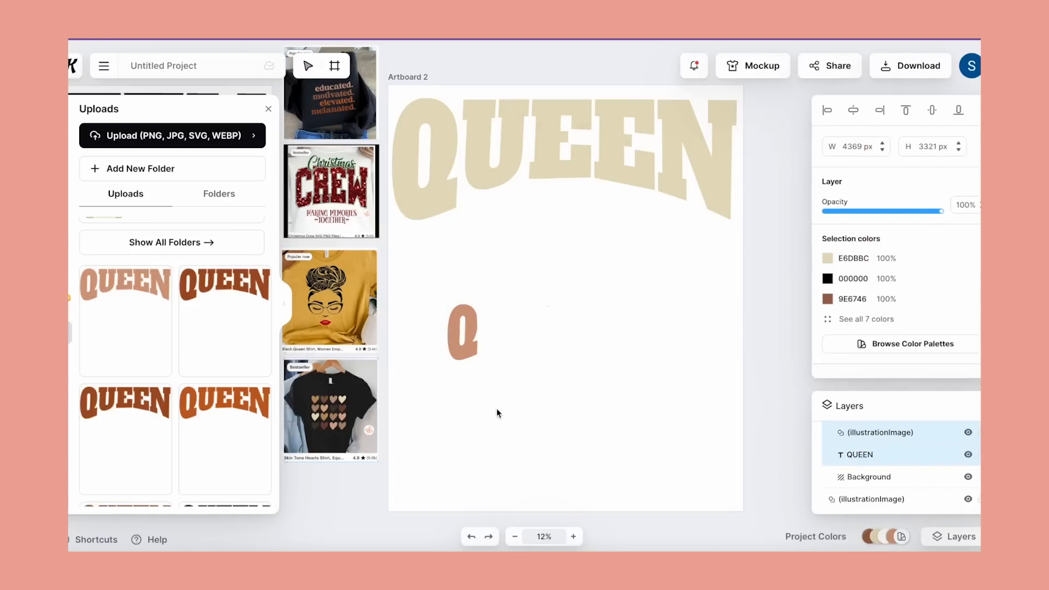
Step: Enlarge the light tan Q image to about 4547 px wide and position it over the Q of the cream QUEEN text
left_click(459, 343)
left_click_drag(458, 342, 417, 142)
left_click_drag(571, 161, 699, 302)
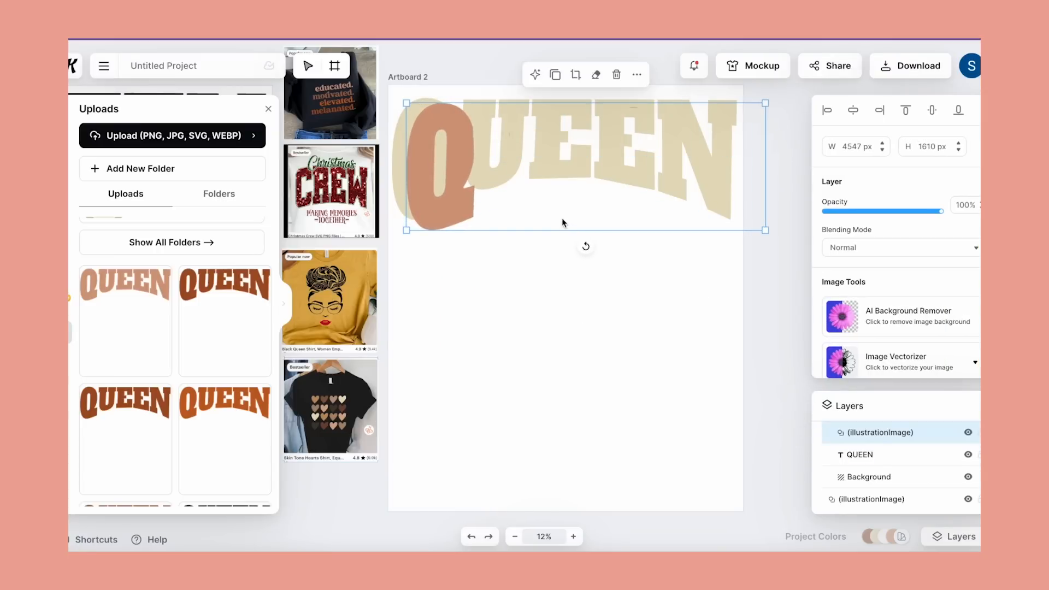
left_click(516, 206)
left_click(458, 202)
left_click_drag(458, 202, 443, 194)
double_click(443, 195)
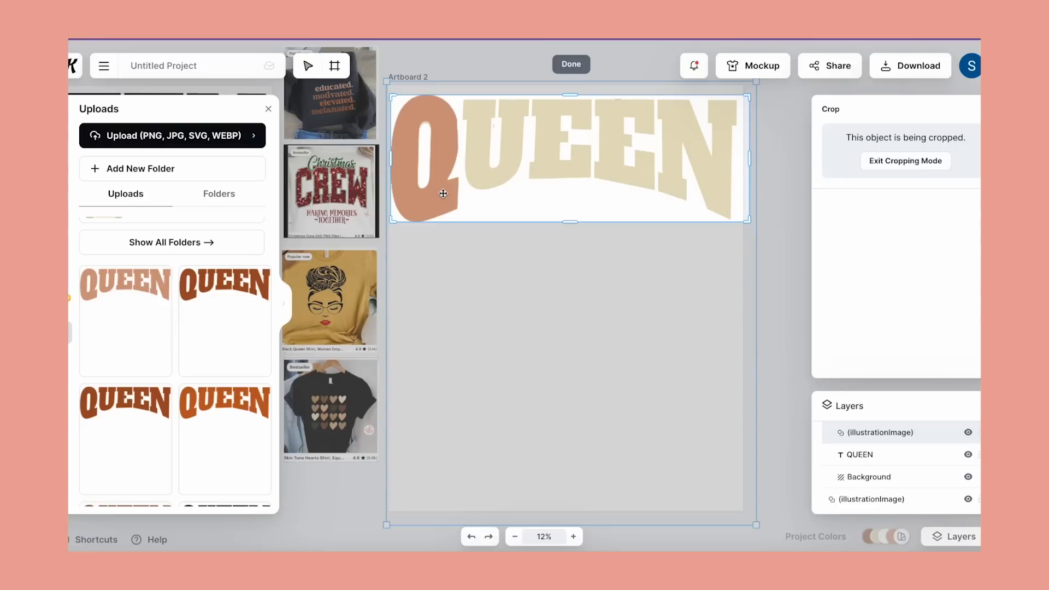
left_click(619, 312)
Step: Place the medium brown QUEEN upload below the cream QUEEN text on Artboard 2, about 1179 px wide
mouse_move(191, 348)
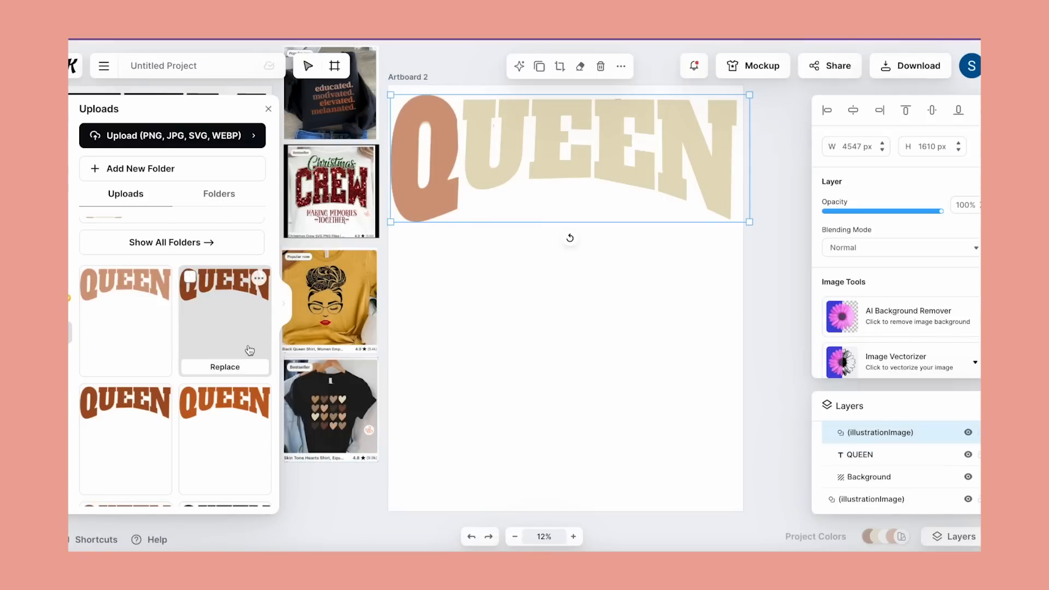
scroll(315, 349, "left", 3)
scroll(316, 349, "right", 3)
scroll(143, 442, "down", 2)
scroll(144, 443, "up", 1)
scroll(144, 443, "down", 2)
left_click_drag(144, 445, 502, 346)
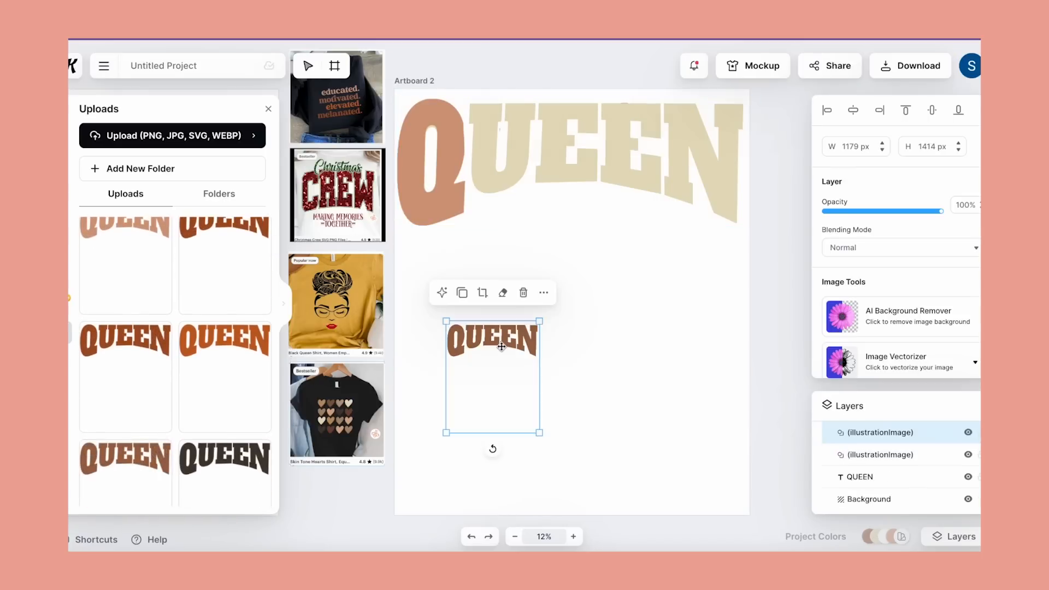
Step: Erase every letter except the U from the medium brown QUEEN image
left_click(503, 292)
left_click_drag(527, 359, 518, 315)
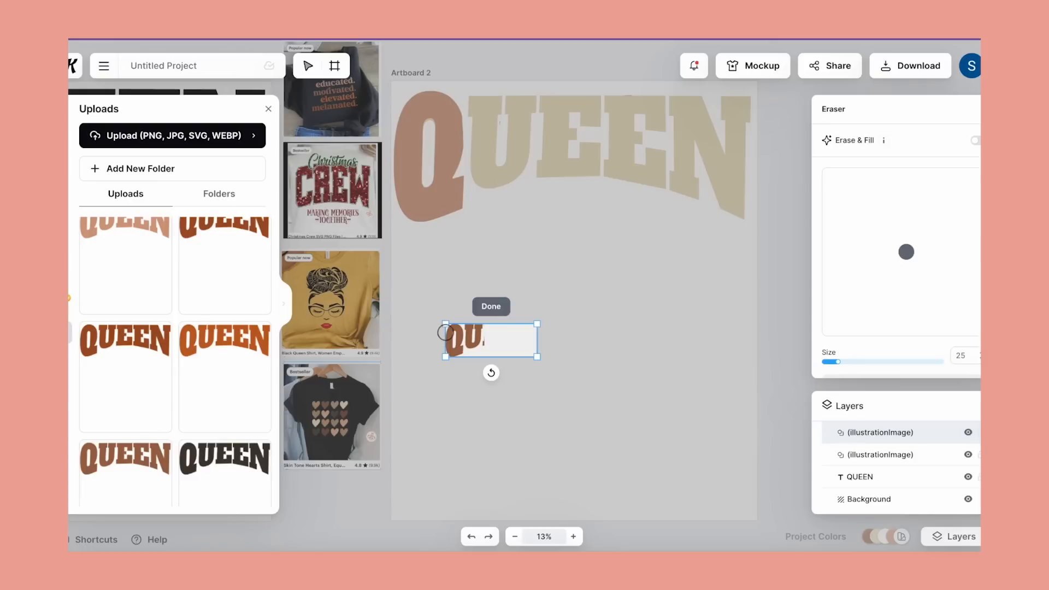
left_click_drag(445, 333, 449, 330)
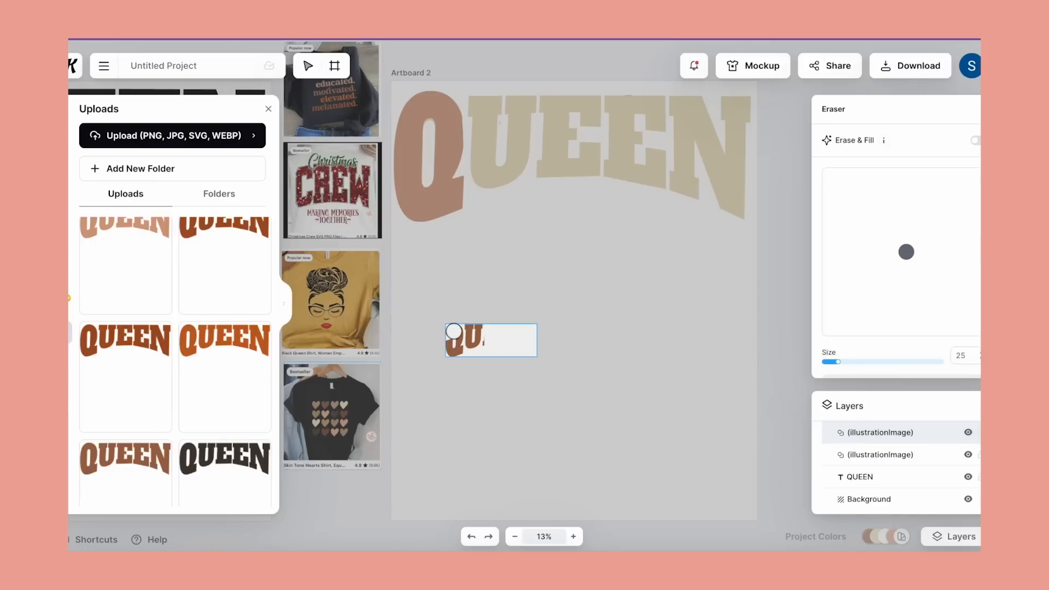
left_click_drag(453, 344, 452, 354)
mouse_move(456, 333)
left_mouse_down()
mouse_move(447, 327)
mouse_move(451, 338)
left_mouse_up()
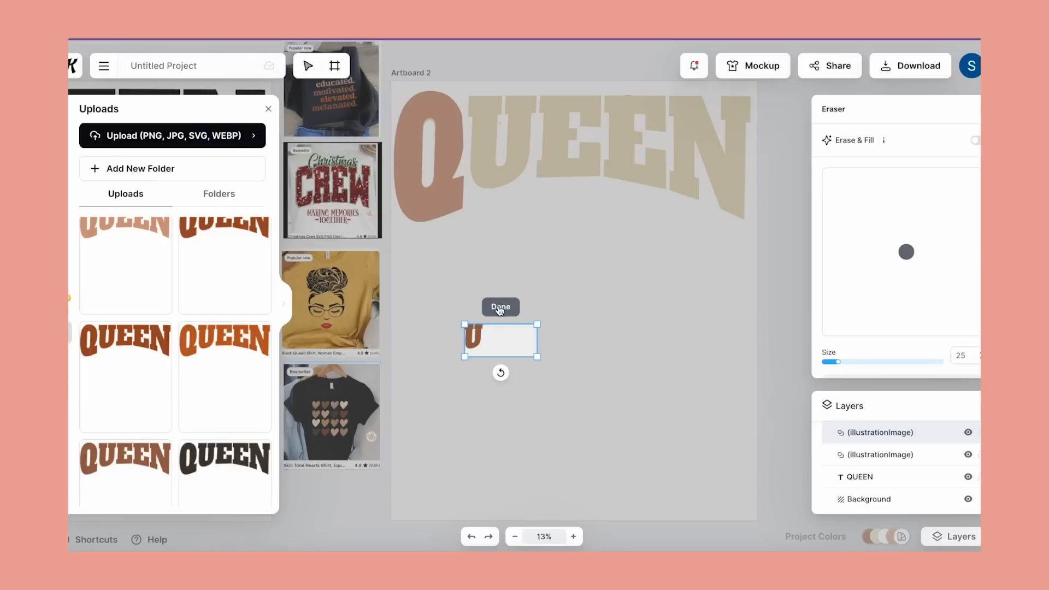
left_click(499, 308)
Step: Enlarge the medium brown U image to about 3362 px wide and erase the leftover fragment beside the U
left_click_drag(539, 357, 721, 466)
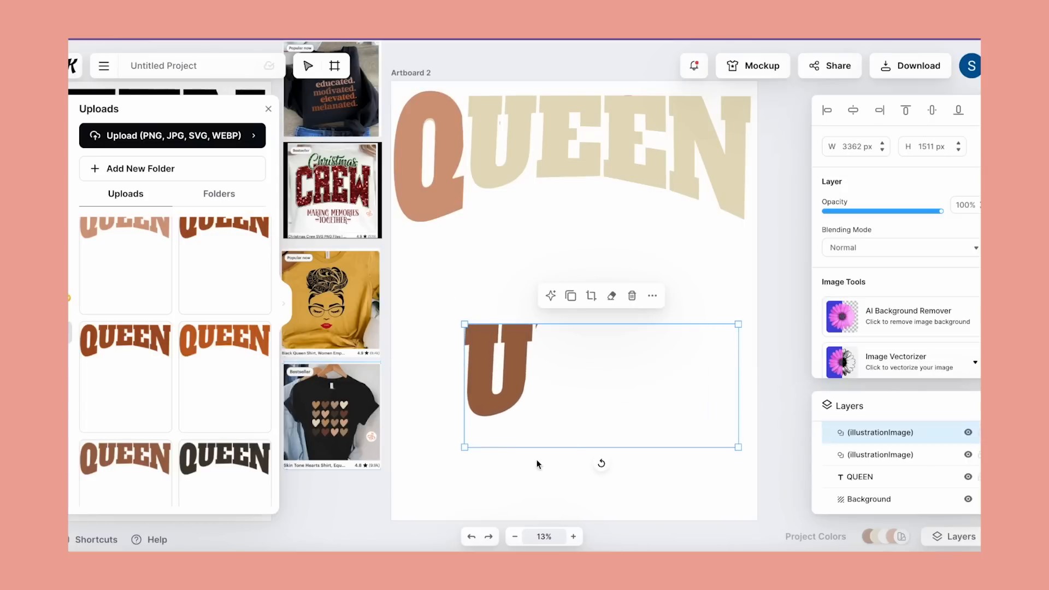
left_click(611, 296)
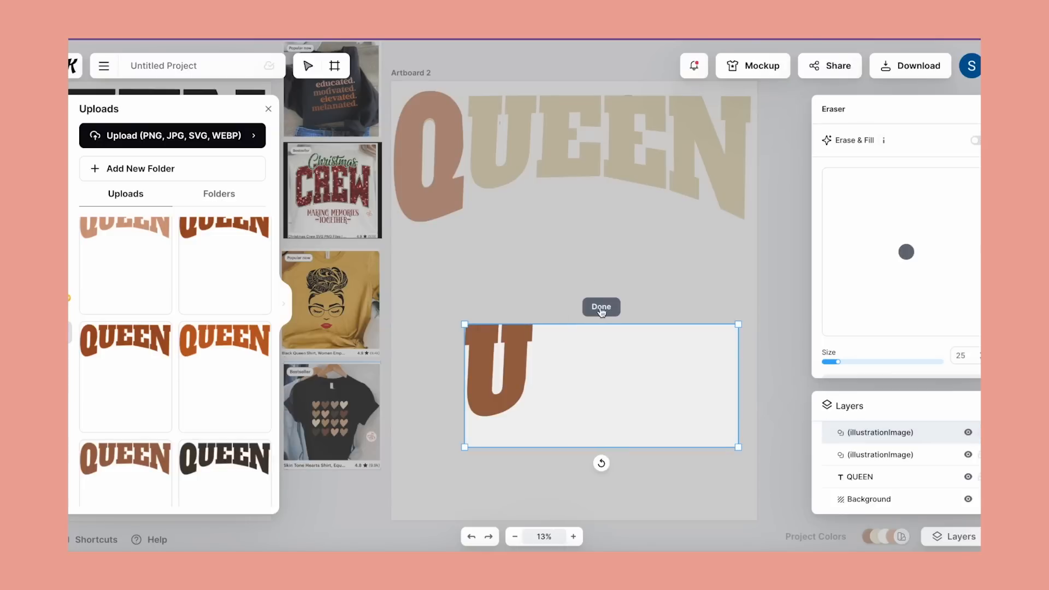
left_click(601, 308)
Step: Position the medium brown U image over the U of the cream QUEEN text
left_click_drag(521, 384, 525, 156)
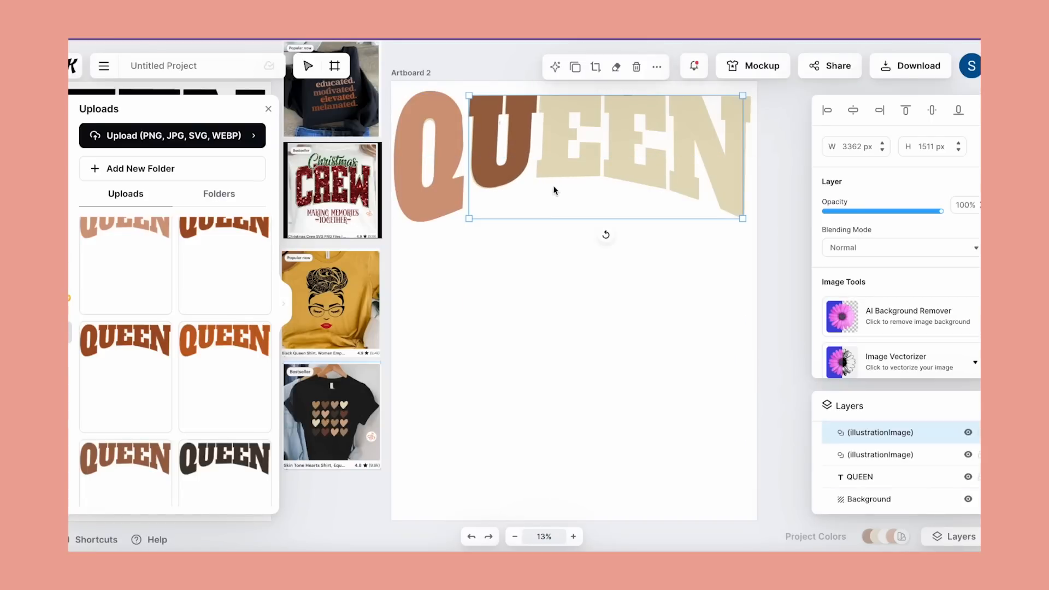
left_click_drag(520, 163, 519, 164)
left_click(548, 290)
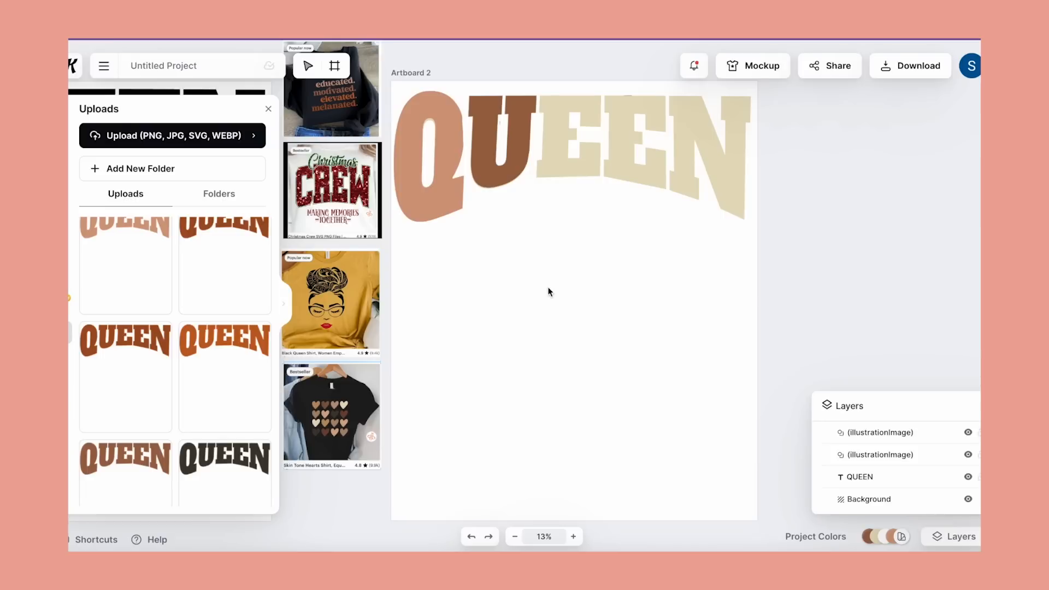
Step: Place the reddish-brown QUEEN upload below the multicoloured QUEEN on Artboard 2, about 1143 px wide
left_click(216, 379)
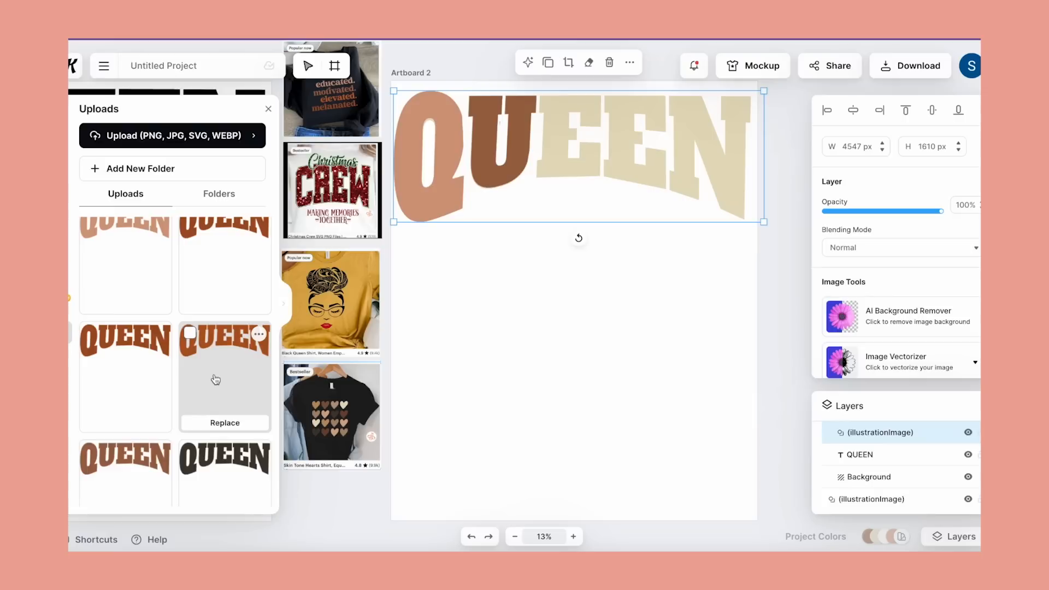
left_click_drag(134, 370, 481, 346)
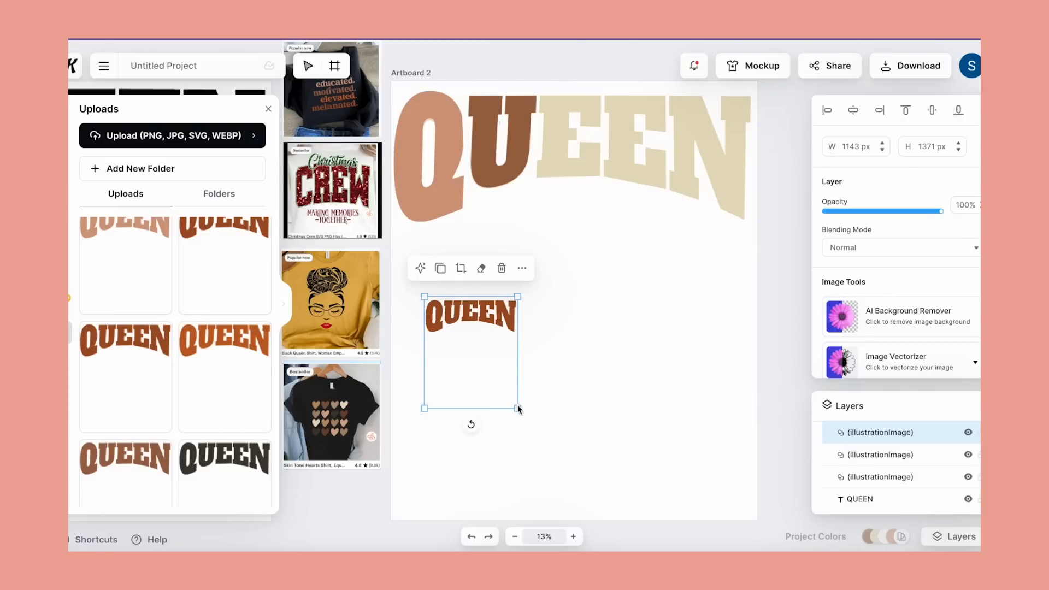
Step: Enlarge the reddish-brown QUEEN image on Artboard 2 to about 1794 px wide
scroll(332, 327, "left", 10)
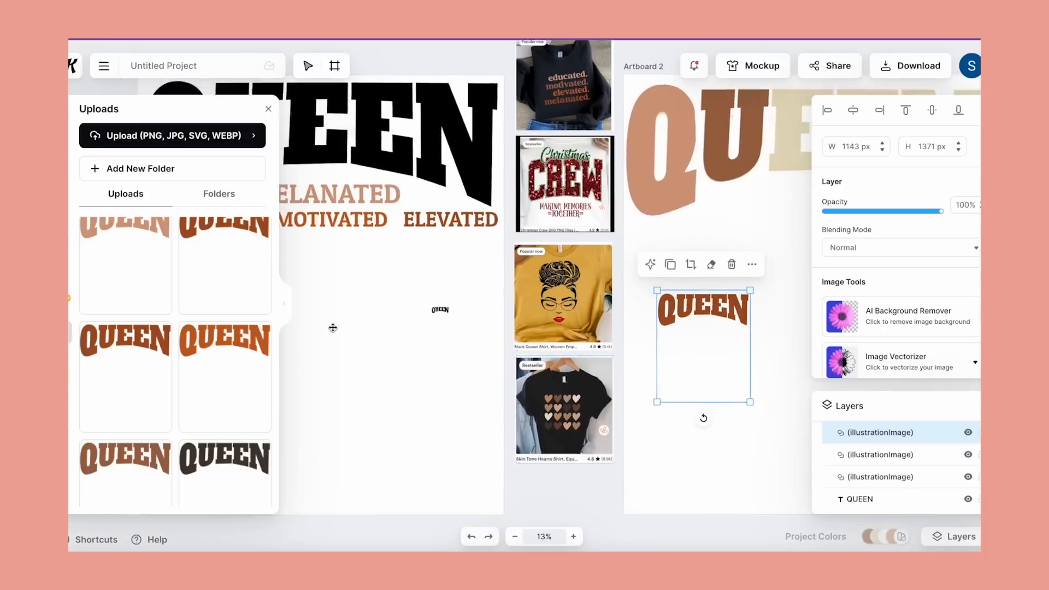
scroll(332, 327, "right", 3)
scroll(333, 327, "down", 2)
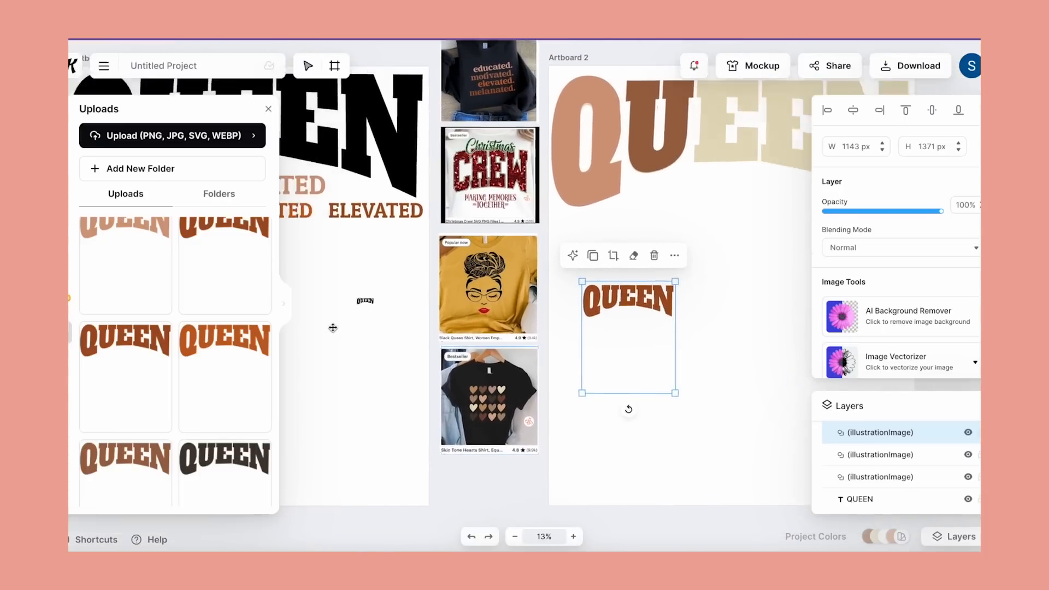
scroll(333, 327, "left", 5)
scroll(332, 327, "right", 10)
scroll(332, 327, "up", 2)
scroll(332, 327, "right", 1)
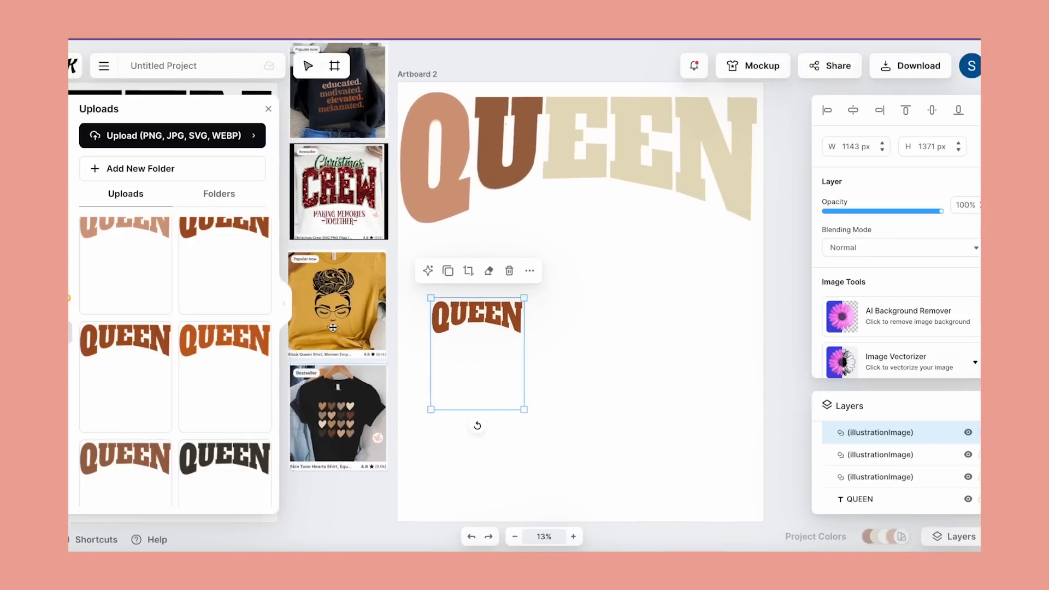
left_click_drag(512, 402, 592, 447)
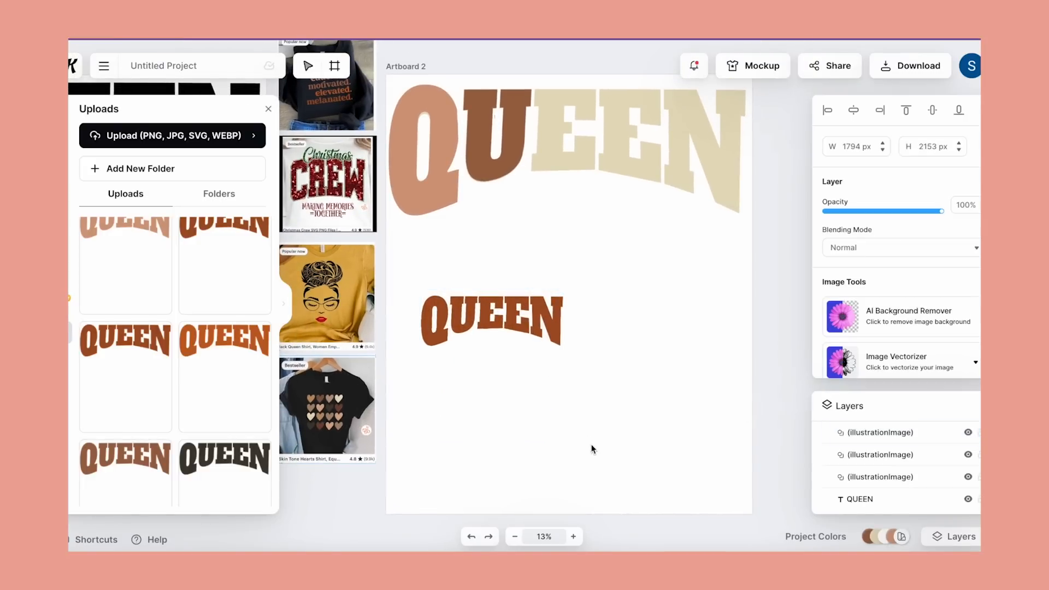
left_click(672, 484)
Step: Erase the Q and U, including the thin leftover sliver, from the reddish-brown QUEEN image
left_click(529, 329)
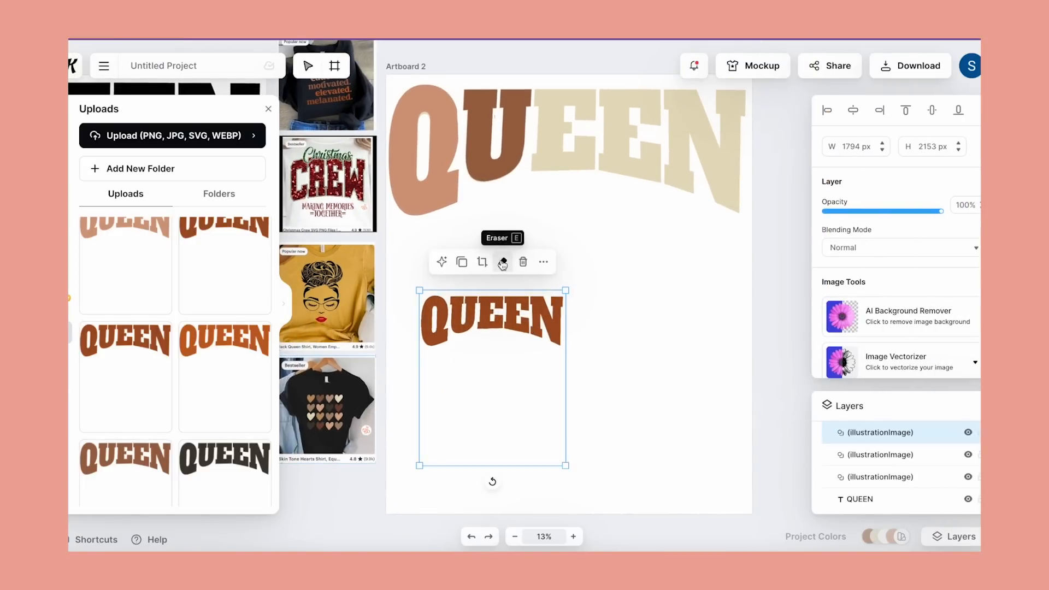
left_click(503, 262)
mouse_move(432, 314)
left_mouse_down()
mouse_move(433, 336)
mouse_move(442, 306)
left_mouse_up()
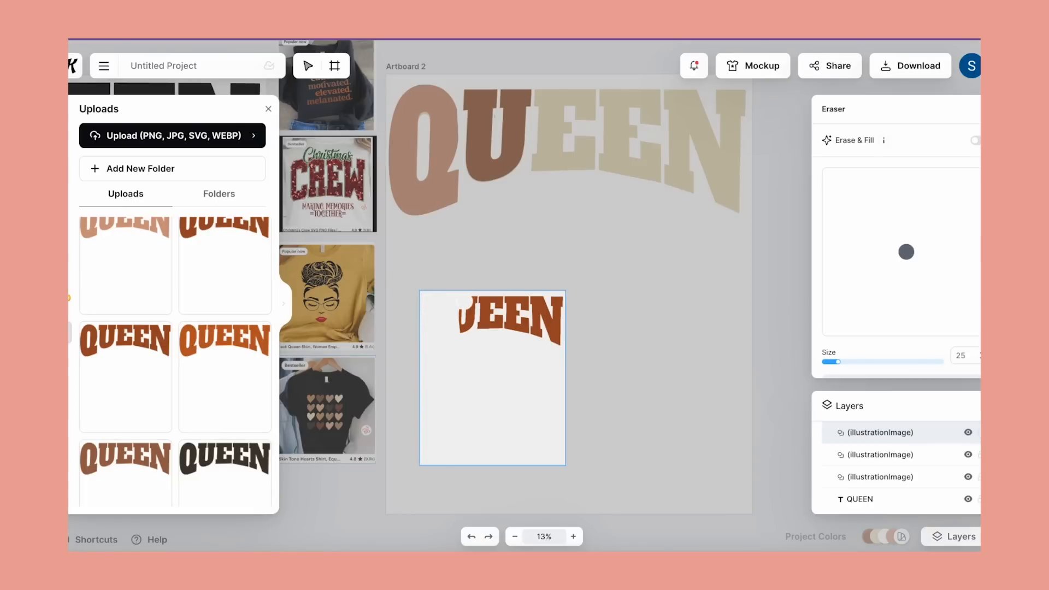
left_click_drag(460, 300, 466, 317)
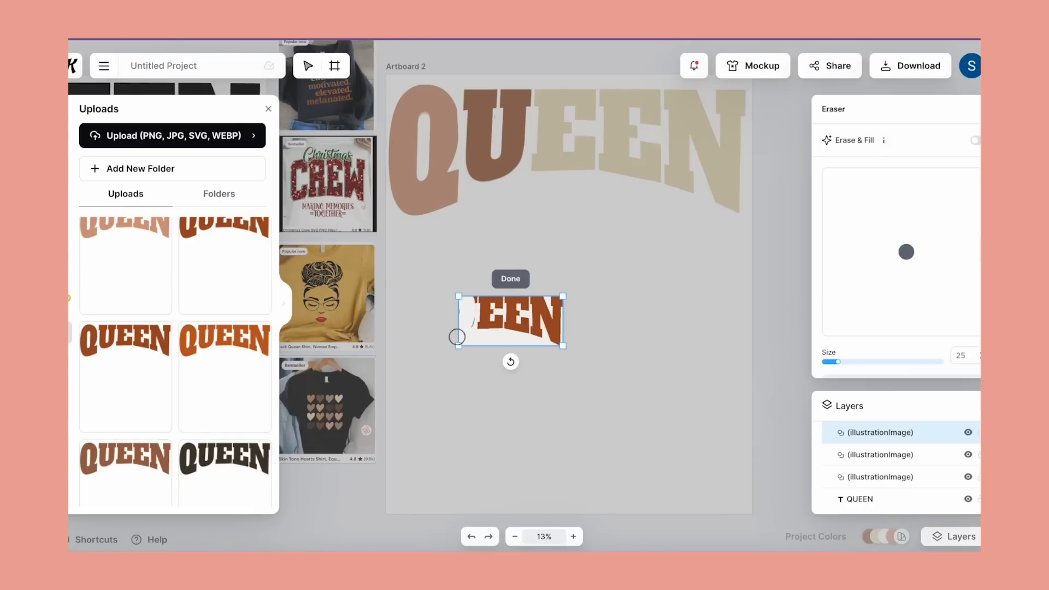
scroll(458, 333, "up", 5)
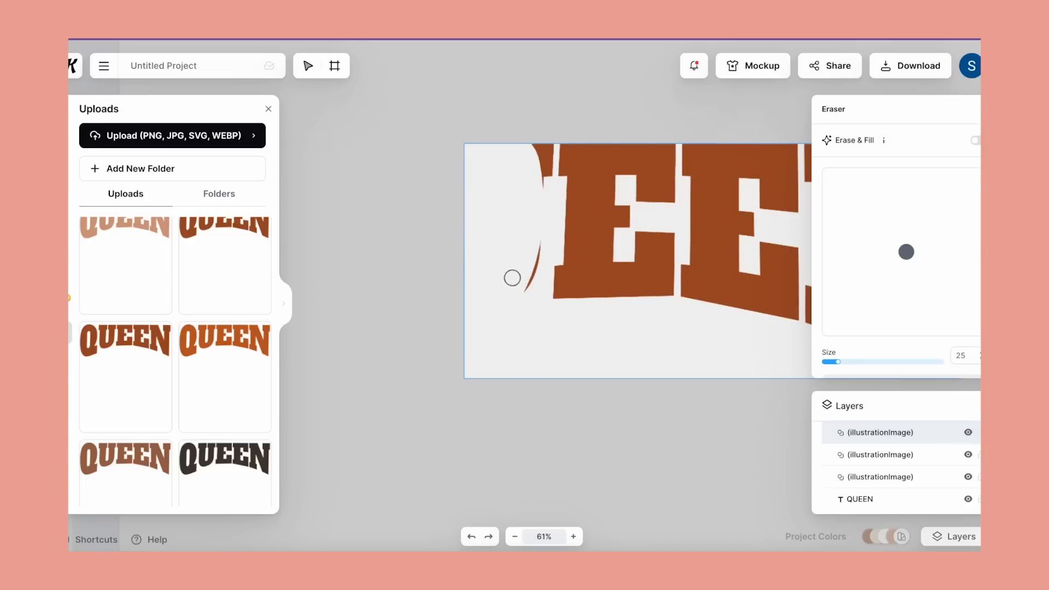
mouse_move(522, 288)
left_mouse_down()
mouse_move(541, 230)
mouse_move(533, 145)
mouse_move(548, 148)
mouse_move(545, 181)
mouse_move(546, 152)
left_mouse_up()
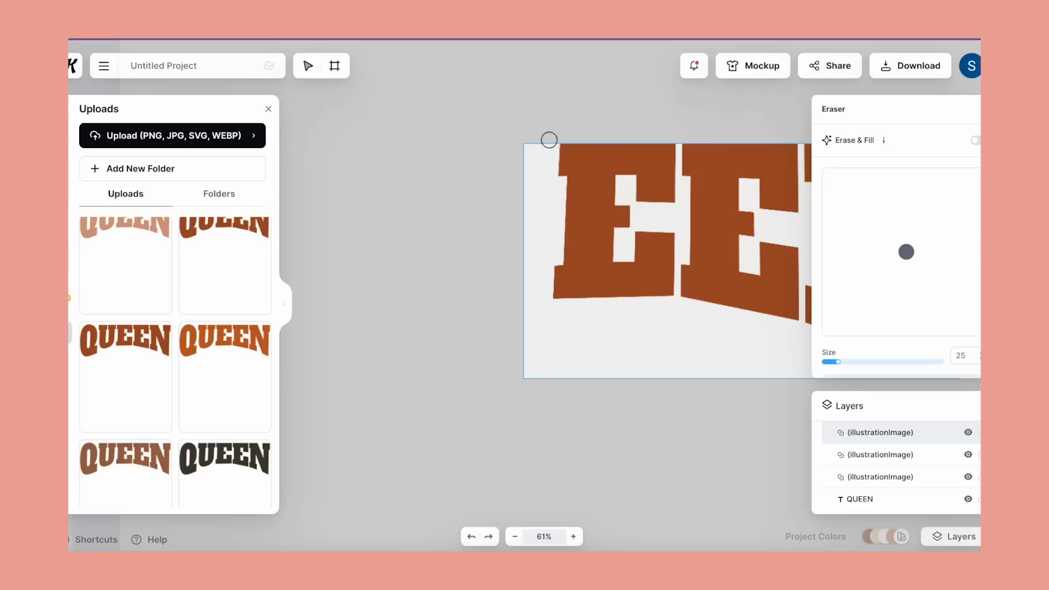
Step: Erase the second E and the N from the reddish-brown image with an eraser size of up to 115, keeping only the first E
scroll(577, 230, "right", 5)
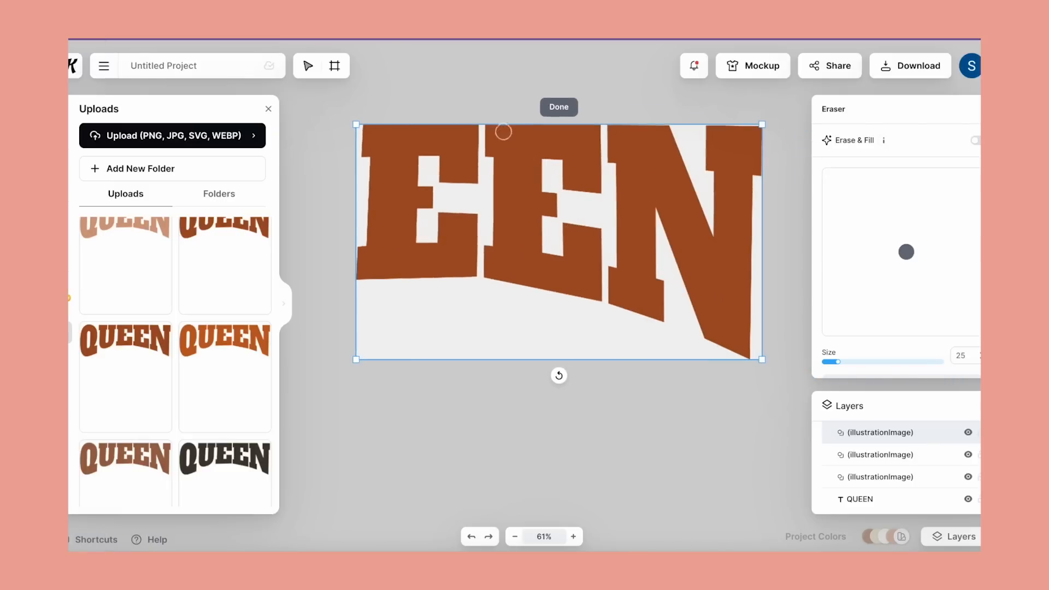
mouse_move(494, 124)
left_mouse_down()
mouse_move(486, 278)
mouse_move(500, 198)
mouse_move(513, 187)
left_mouse_up()
left_click_drag(837, 361, 890, 361)
mouse_move(535, 259)
left_mouse_down()
mouse_move(520, 148)
mouse_move(533, 139)
mouse_move(593, 144)
mouse_move(576, 226)
mouse_move(587, 318)
mouse_move(615, 131)
mouse_move(690, 145)
mouse_move(749, 140)
mouse_move(751, 195)
mouse_move(732, 271)
mouse_move(744, 332)
mouse_move(668, 277)
mouse_move(646, 294)
mouse_move(656, 295)
mouse_move(644, 164)
mouse_move(683, 229)
left_mouse_up()
left_click_drag(700, 291, 705, 282)
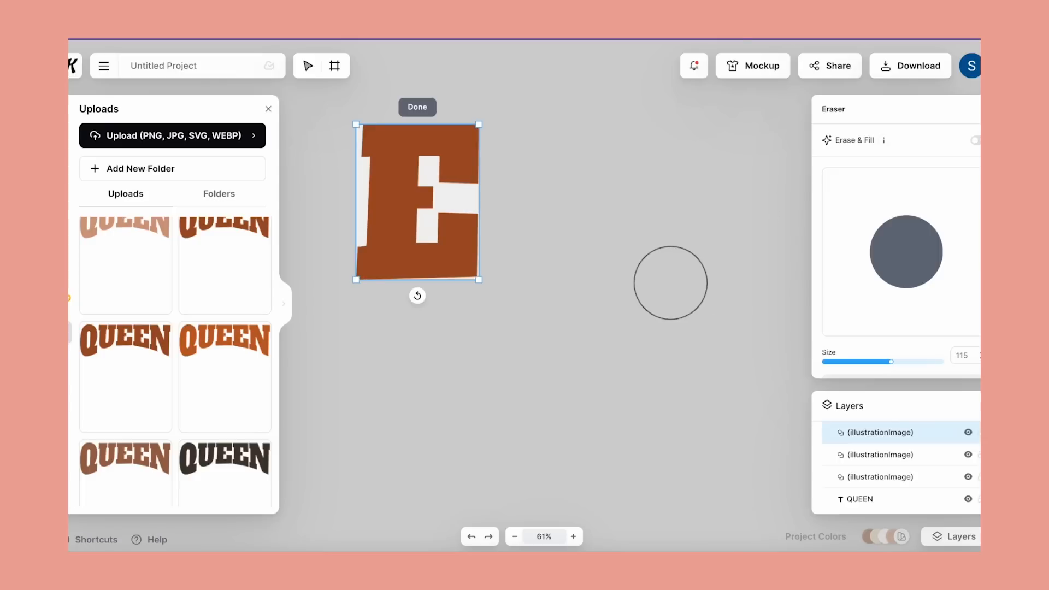
left_click(417, 107)
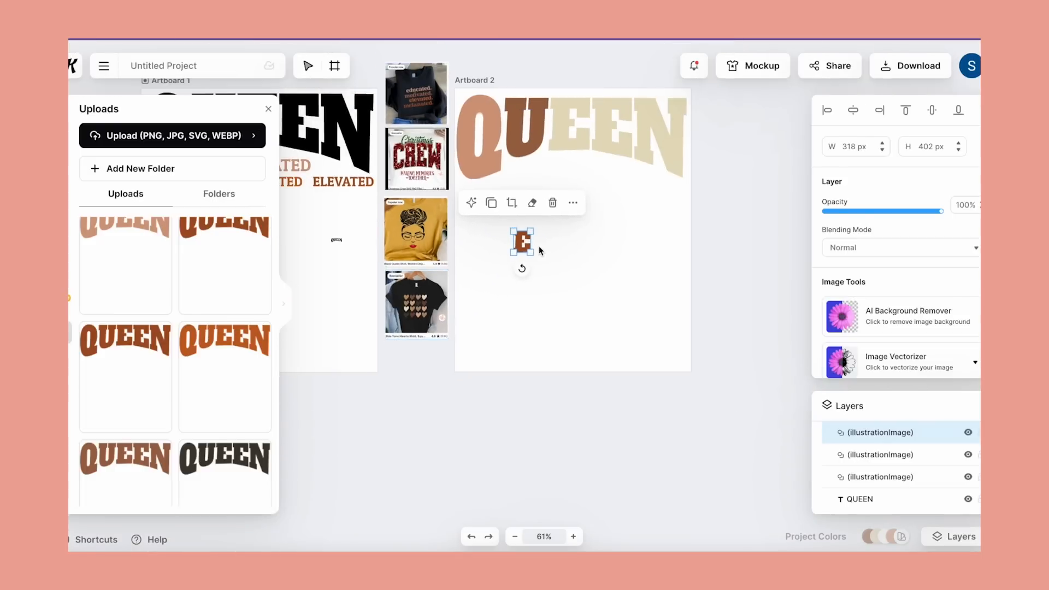
Step: Position the reddish-brown E over the first E of the cream QUEEN text and scale it to about 807 px wide
left_click_drag(522, 243, 590, 151)
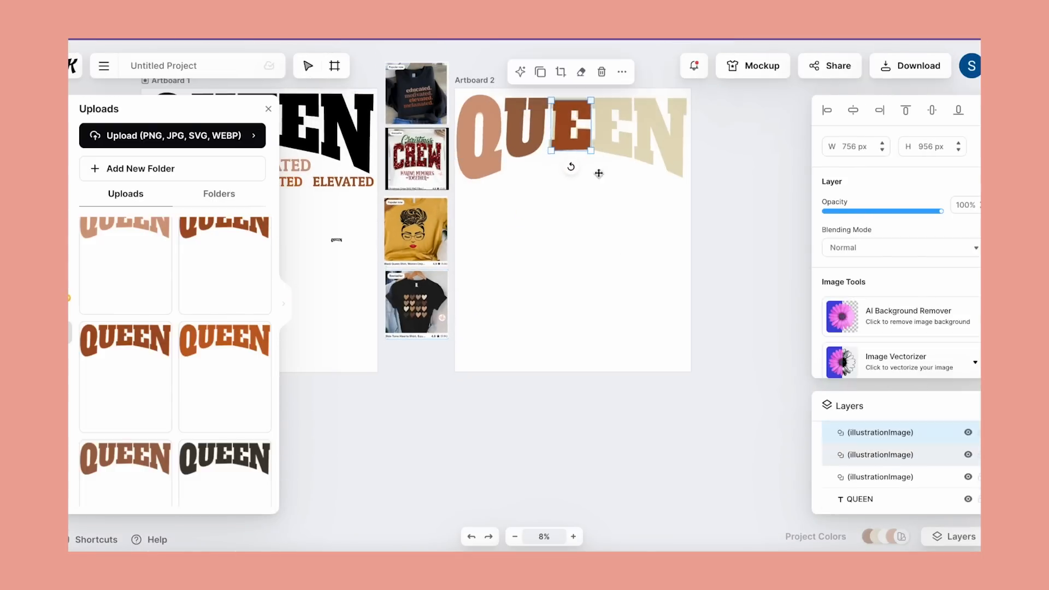
scroll(588, 206, "up", 3)
scroll(588, 205, "up", 3)
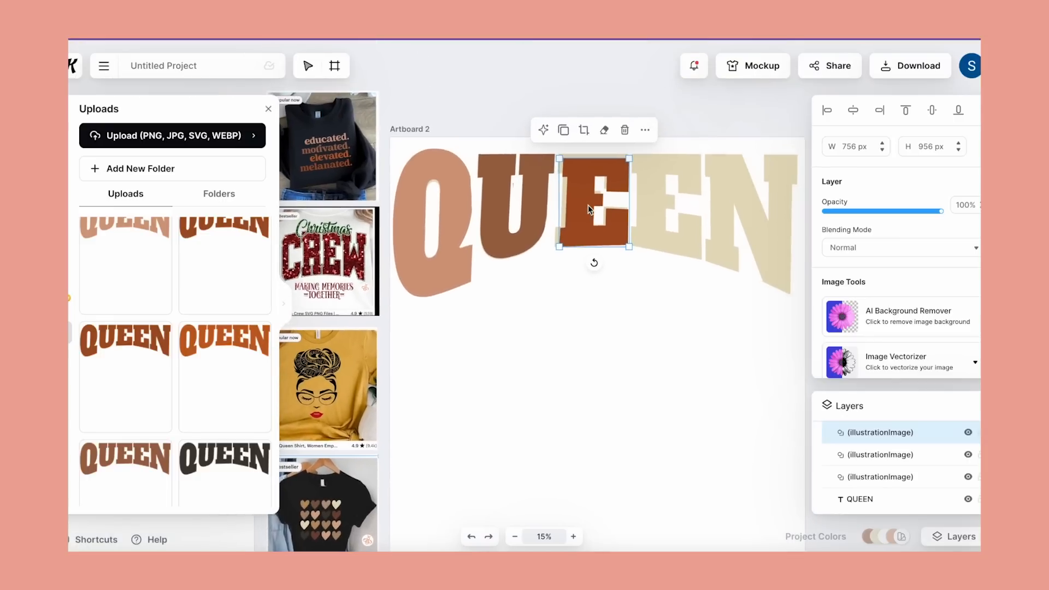
left_click_drag(588, 205, 583, 200)
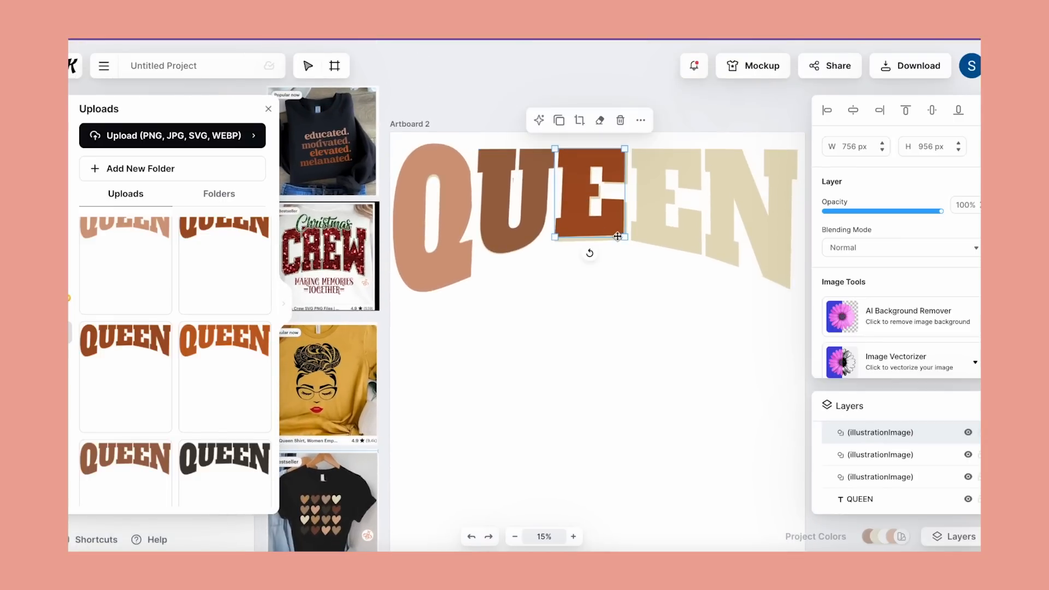
left_click_drag(626, 239, 631, 244)
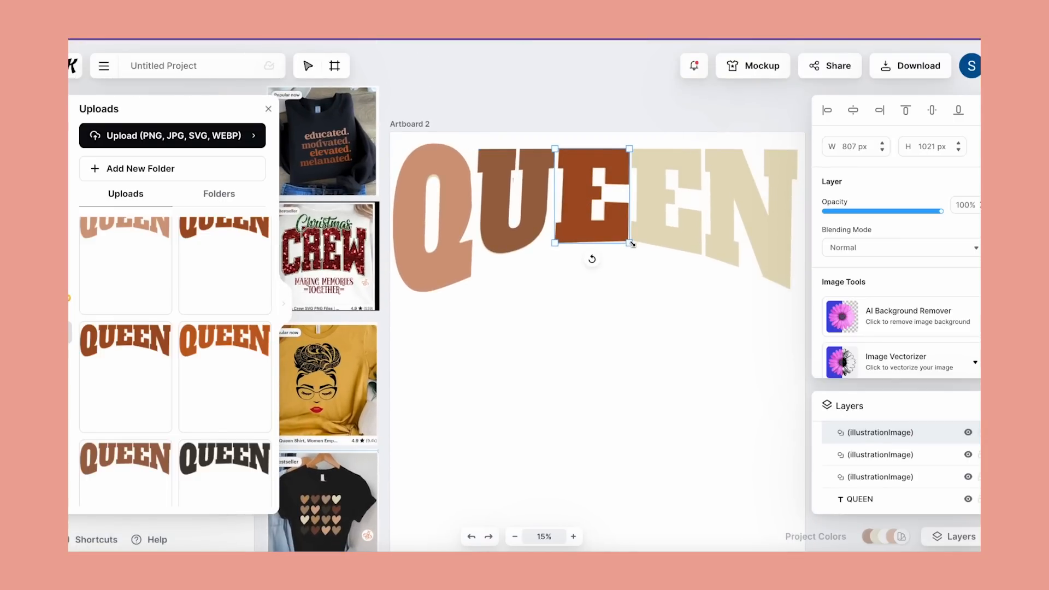
left_click_drag(632, 244, 632, 244)
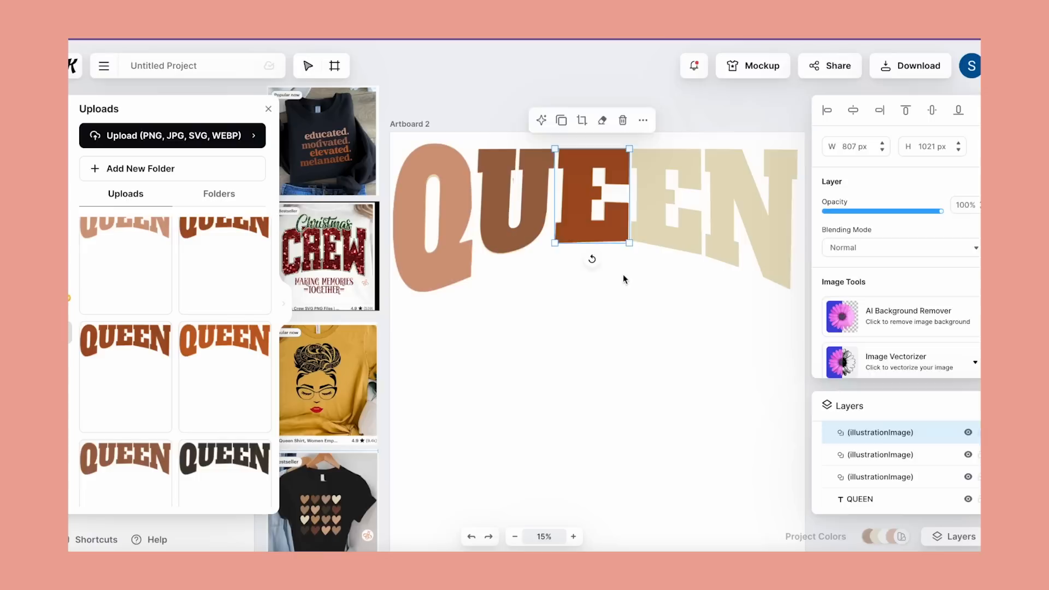
left_click(623, 275)
left_click(605, 226)
left_click_drag(605, 227, 605, 226)
left_click(627, 284)
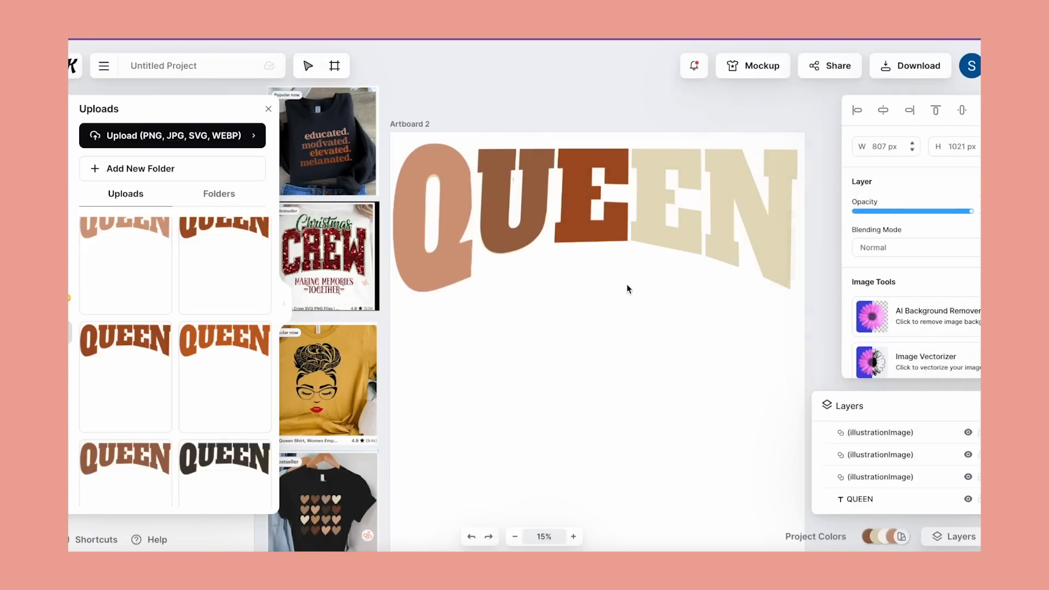
Step: Place the orange QUEEN upload below the multicoloured QUEEN on Artboard 2 and enlarge it to about 2053 px wide
scroll(542, 339, "down", 1)
scroll(542, 339, "right", 1)
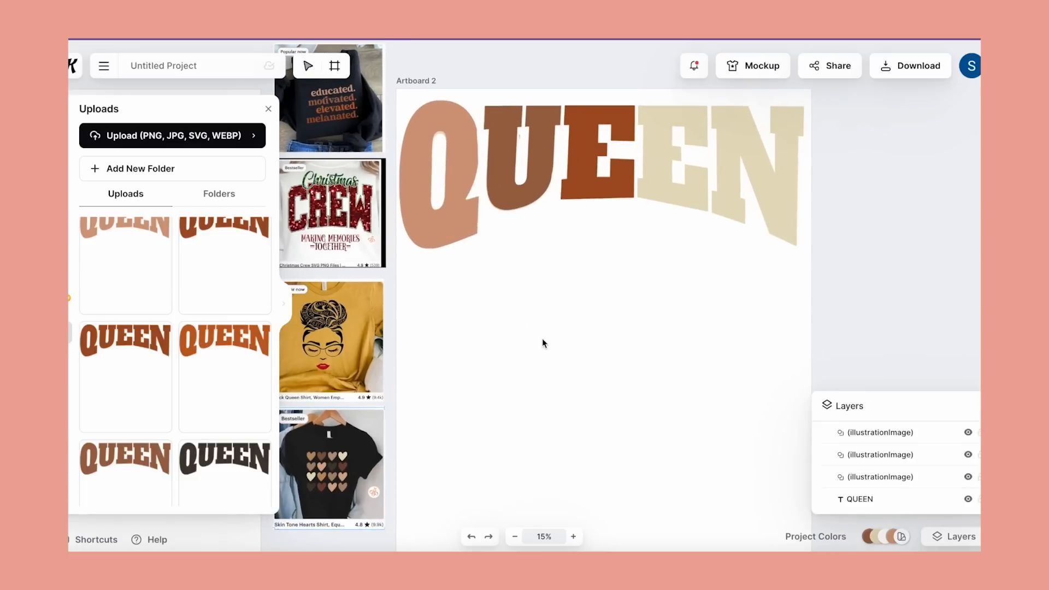
left_click_drag(229, 373, 543, 351)
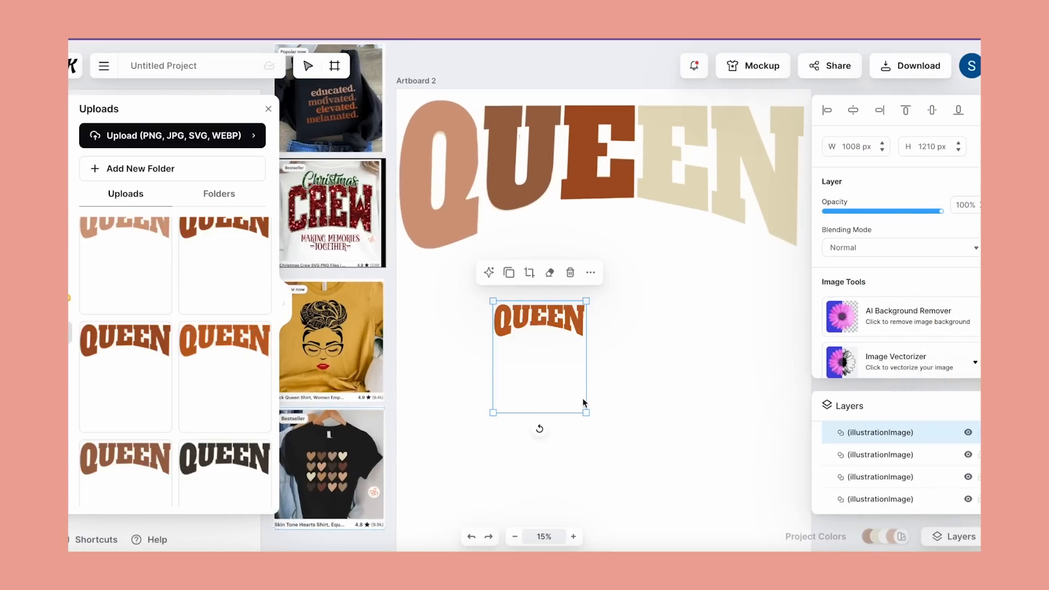
left_click_drag(586, 412, 740, 472)
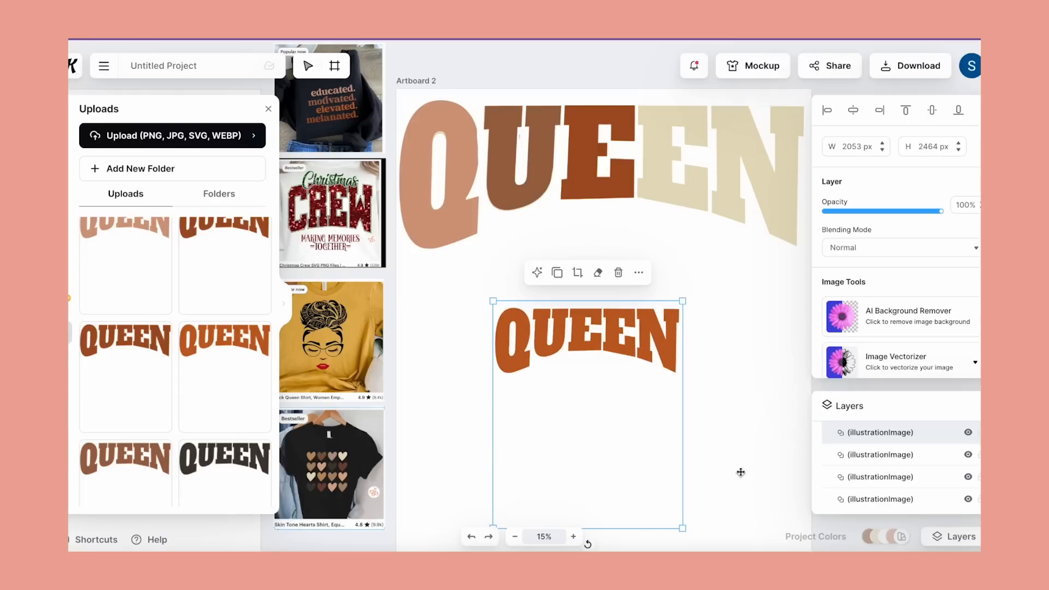
left_click(624, 438)
left_click(635, 402)
left_click(632, 338)
left_click(632, 334)
left_click_drag(631, 311, 637, 268)
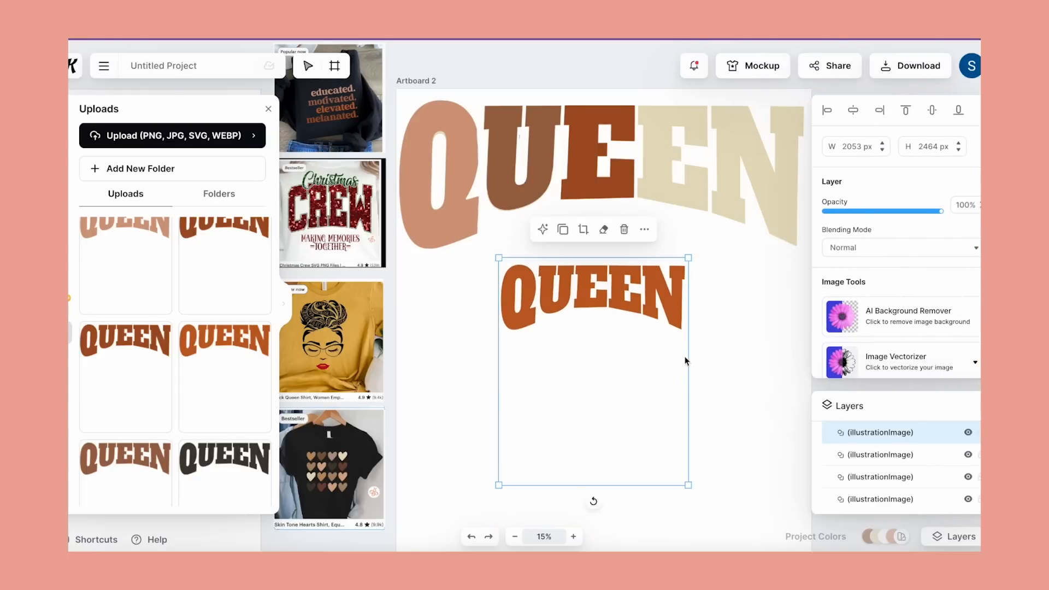
Step: Erase the Q, the U and most of the first E and N from the orange QUEEN image
left_click(603, 229)
mouse_move(526, 251)
left_mouse_down()
mouse_move(507, 343)
mouse_move(499, 283)
mouse_move(514, 247)
mouse_move(519, 281)
left_mouse_up()
left_click_drag(840, 365, 902, 361)
mouse_move(528, 278)
left_mouse_down()
mouse_move(543, 264)
mouse_move(552, 276)
mouse_move(554, 386)
left_mouse_up()
mouse_move(700, 336)
left_mouse_down()
mouse_move(679, 287)
mouse_move(703, 274)
left_mouse_up()
Step: Reduce the eraser size to 33 and erase the leftover first E and N fragments around the orange second E
left_click_drag(902, 362, 842, 362)
scroll(644, 354, "up", 5)
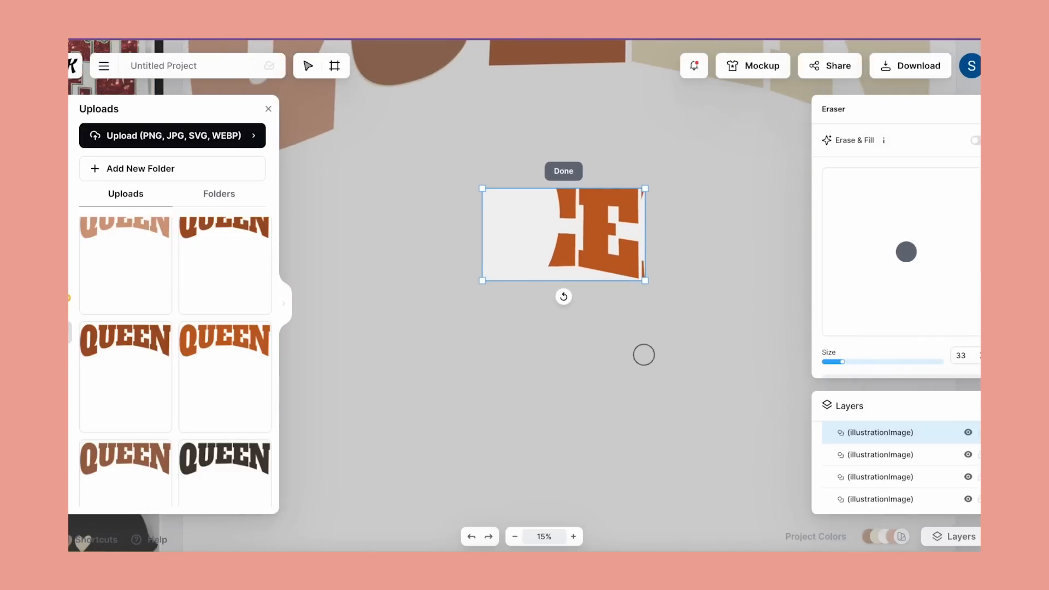
mouse_move(548, 188)
left_mouse_down()
mouse_move(552, 232)
mouse_move(568, 238)
mouse_move(559, 270)
mouse_move(562, 227)
left_mouse_up()
left_click_drag(650, 258, 651, 288)
left_click_drag(653, 211, 650, 165)
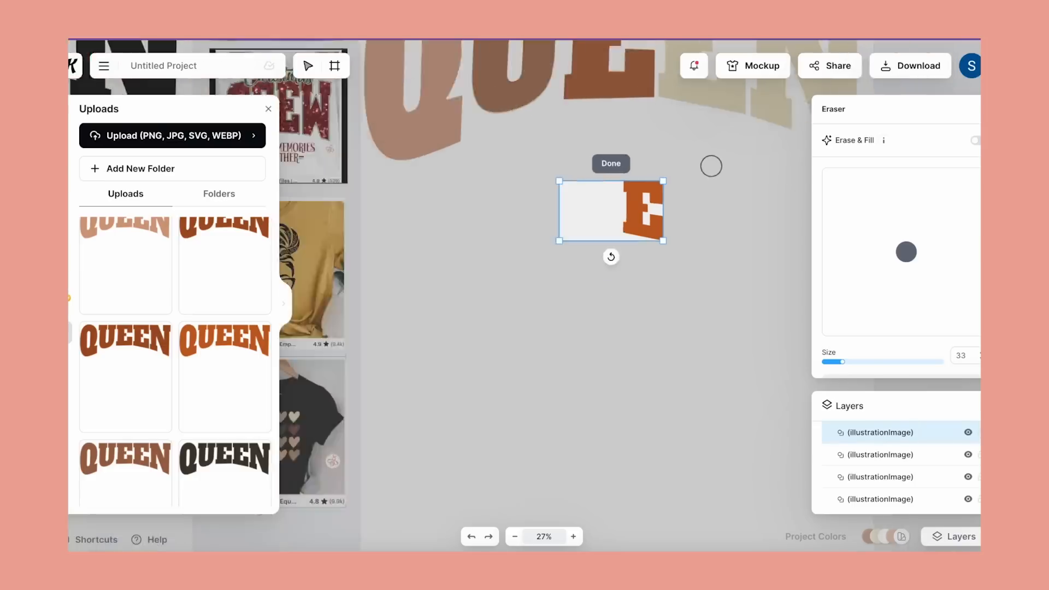
scroll(711, 166, "down", 1)
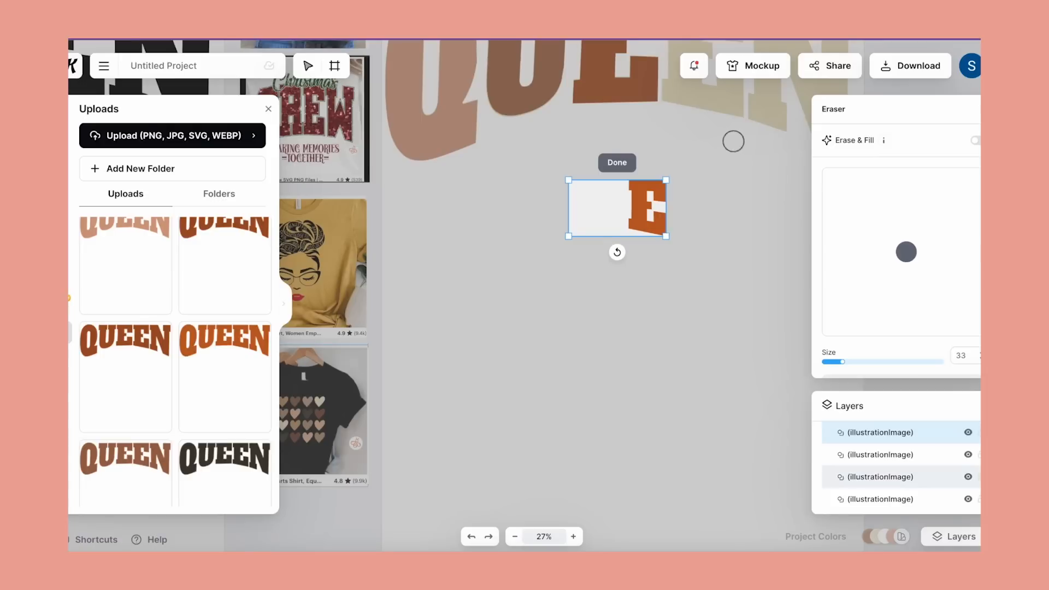
scroll(734, 139, "down", 5)
scroll(711, 216, "up", 2)
scroll(711, 216, "right", 2)
scroll(711, 216, "up", 5)
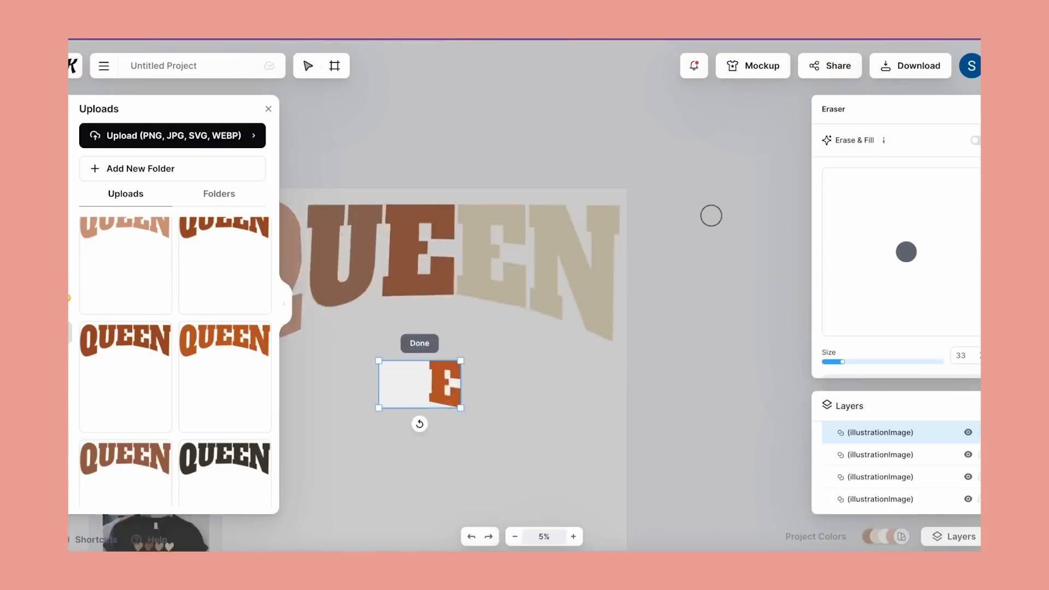
scroll(468, 342, "down", 2)
scroll(468, 342, "left", 4)
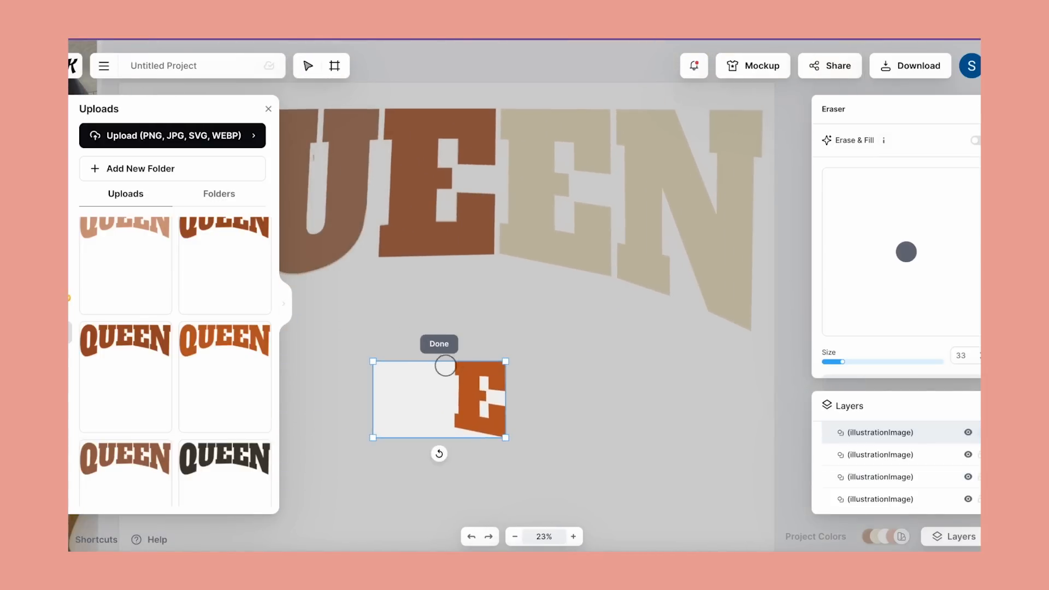
left_click(438, 344)
Step: Enlarge the orange E image and fit it over the second E of the cream QUEEN text
left_click_drag(507, 439, 582, 483)
left_click_drag(544, 446, 544, 193)
left_click_drag(583, 230, 659, 274)
left_click_drag(630, 230, 580, 228)
left_click_drag(611, 273, 626, 280)
left_click_drag(597, 260, 590, 261)
scroll(591, 263, "up", 1)
left_click(617, 341)
left_click(605, 327)
left_click_drag(617, 339, 615, 339)
left_click(612, 387)
Step: Place the dark brown QUEEN upload below the multicoloured QUEEN on Artboard 2
scroll(612, 387, "left", 4)
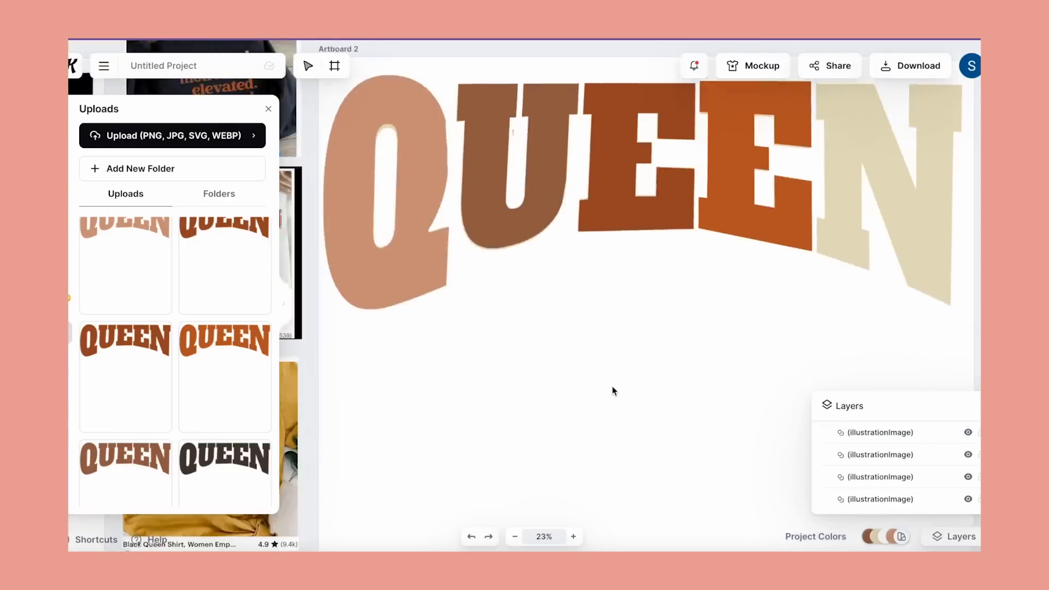
scroll(612, 387, "down", 4)
scroll(613, 386, "left", 2)
scroll(613, 387, "up", 1)
scroll(218, 484, "up", 2)
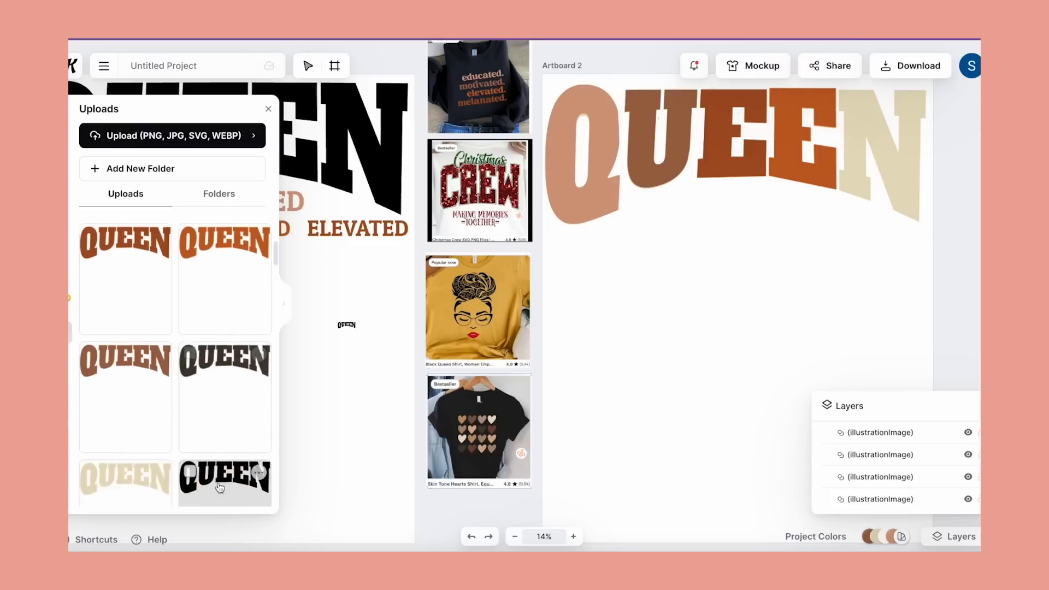
scroll(218, 437, "down", 2)
left_click(218, 429)
right_click(564, 247)
left_click(638, 234)
left_click_drag(491, 251, 660, 288)
scroll(660, 311, "right", 1)
scroll(660, 311, "up", 1)
Step: Erase every letter except the N from the dark brown QUEEN image, finishing with an eraser size of 39
left_click(638, 249)
mouse_move(570, 285)
left_mouse_down()
mouse_move(568, 323)
mouse_move(596, 306)
left_mouse_up()
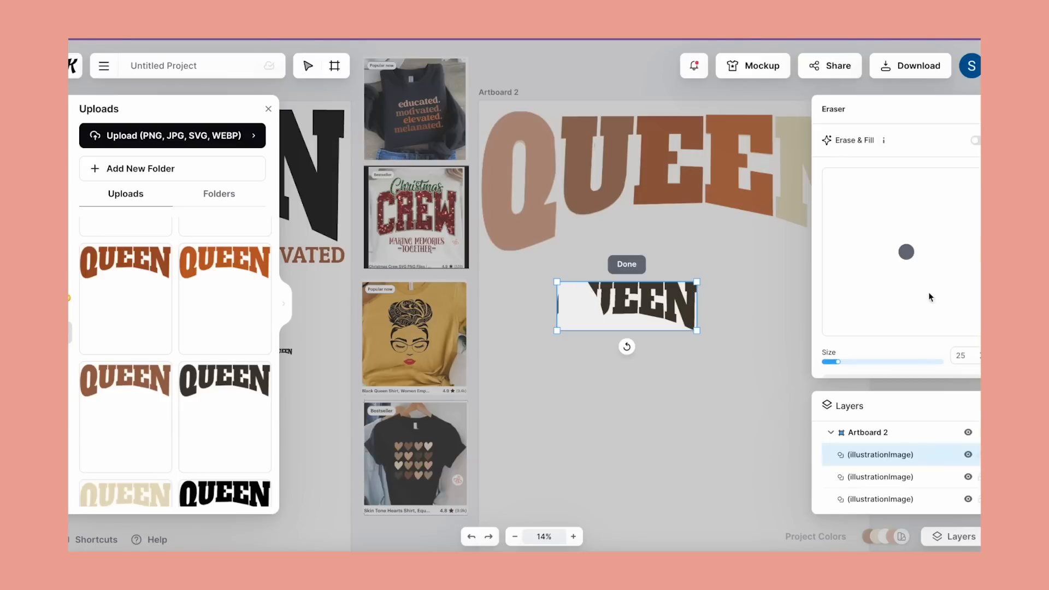
left_click_drag(837, 361, 901, 362)
left_click_drag(535, 305, 616, 295)
left_click_drag(901, 362, 845, 362)
scroll(671, 204, "up", 5)
mouse_move(672, 204)
left_mouse_down()
mouse_move(701, 169)
mouse_move(698, 277)
mouse_move(702, 164)
left_mouse_up()
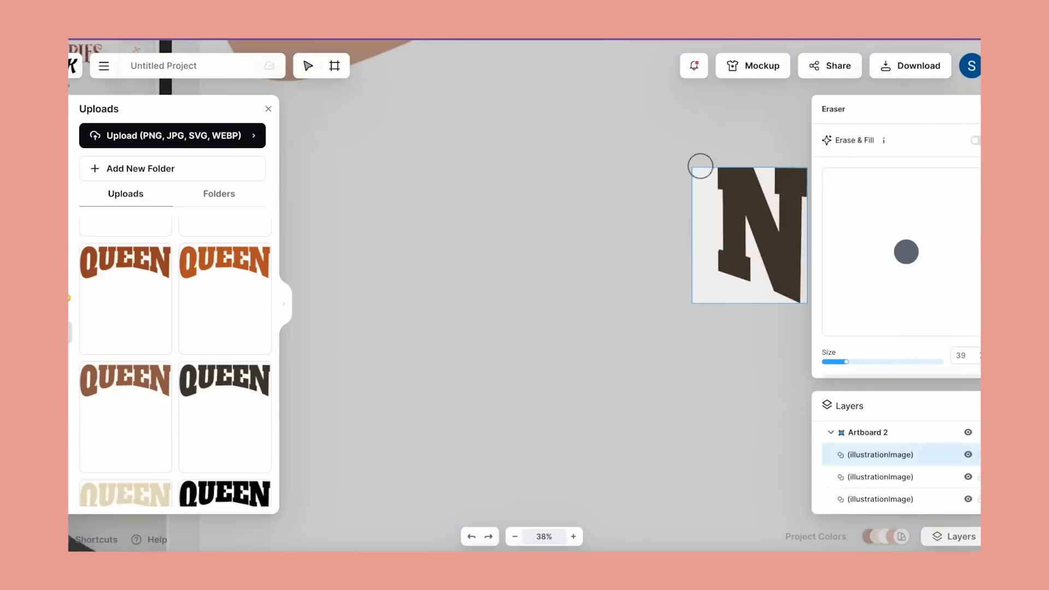
left_click(764, 149)
Step: Position the dark brown N over the N of the cream QUEEN text and scale it to fit
scroll(669, 282, "down", 5)
scroll(670, 282, "right", 2)
scroll(669, 282, "up", 2)
left_click_drag(577, 362, 737, 307)
left_click_drag(720, 294, 720, 292)
scroll(854, 455, "down", 3)
left_click(874, 434)
left_click_drag(672, 363, 702, 378)
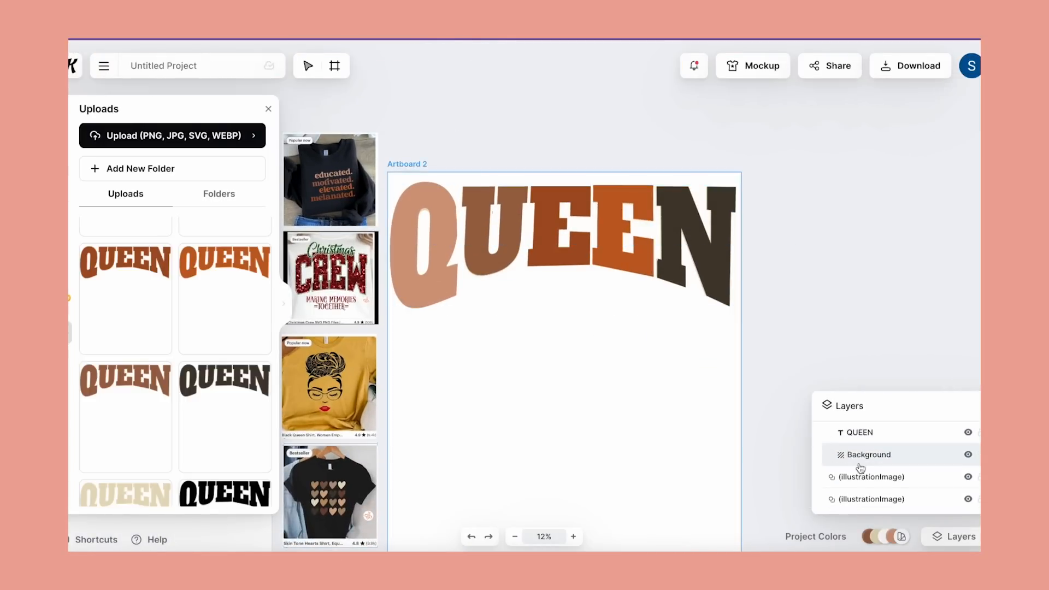
Step: Delete the cream QUEEN text layer beneath the coloured letters on Artboard 2
left_click(860, 435)
key("Delete")
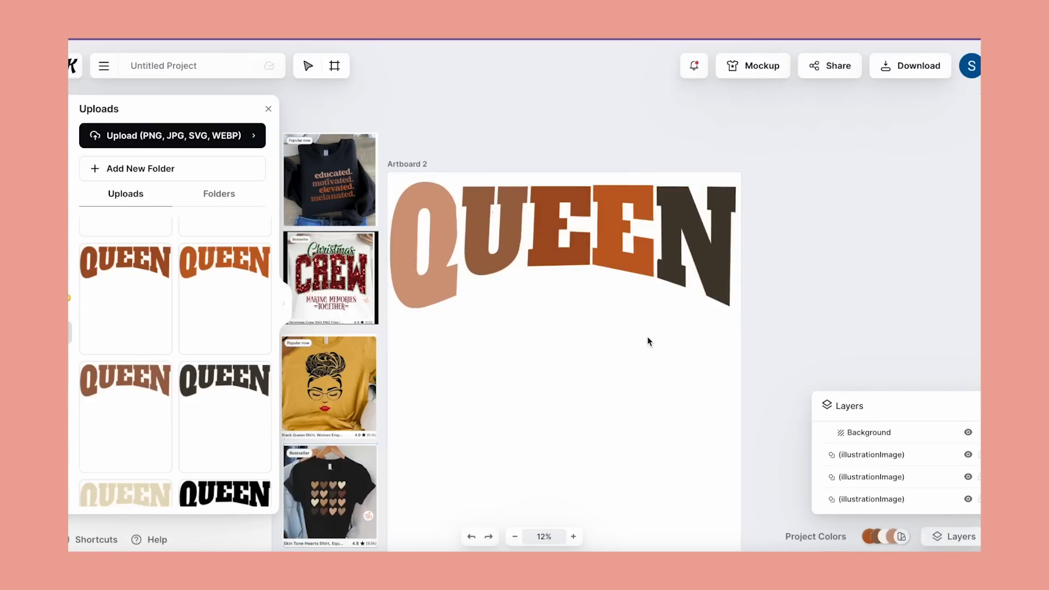
Step: Export only Artboard 2 with the multicoloured QUEEN as a PNG with its background removed
left_click(910, 65)
left_click(791, 407)
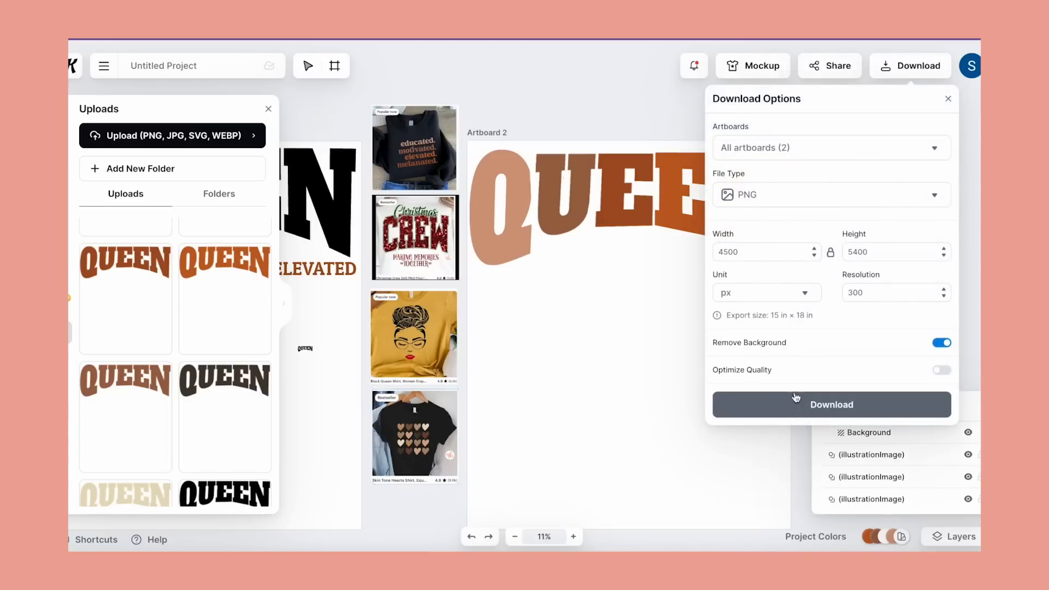
left_click(934, 147)
left_click(932, 191)
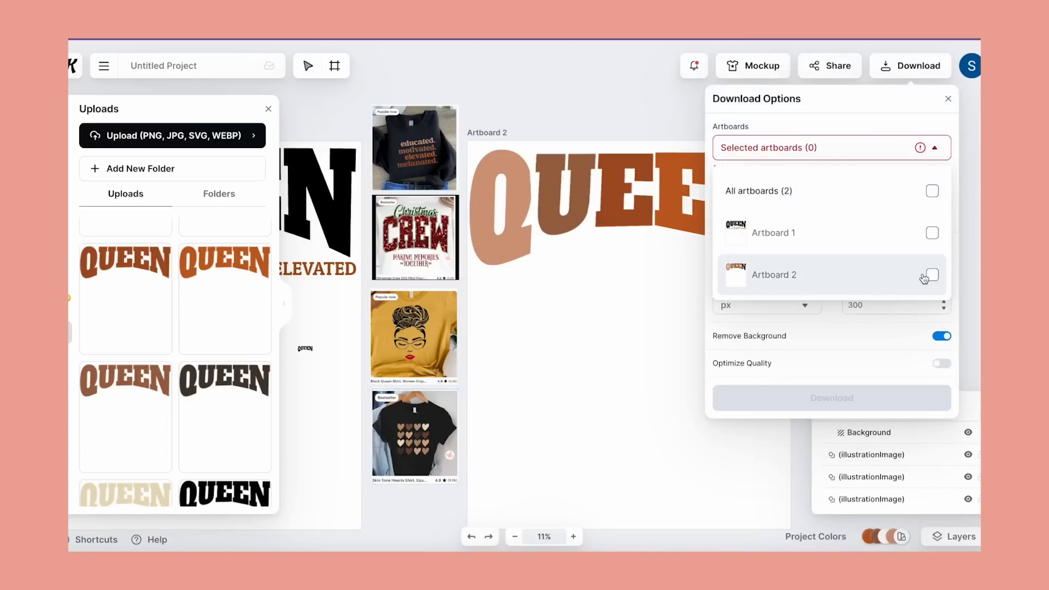
left_click(932, 275)
left_click(856, 405)
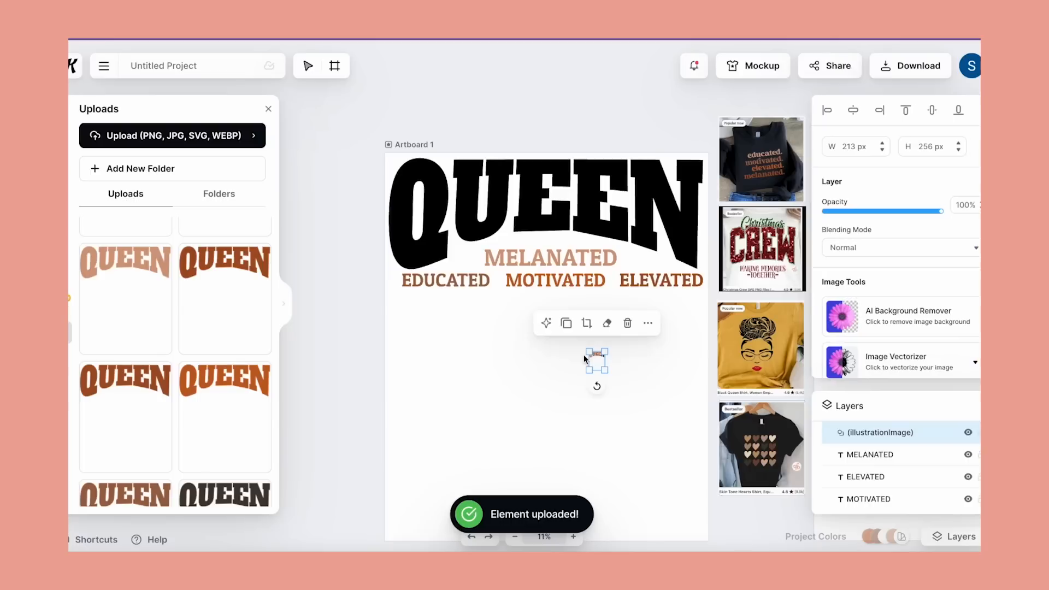
Step: Scale up the multicoloured QUEEN image on Artboard 1 and align it over the black QUEEN text
left_click_drag(599, 360, 494, 257)
left_click(607, 377)
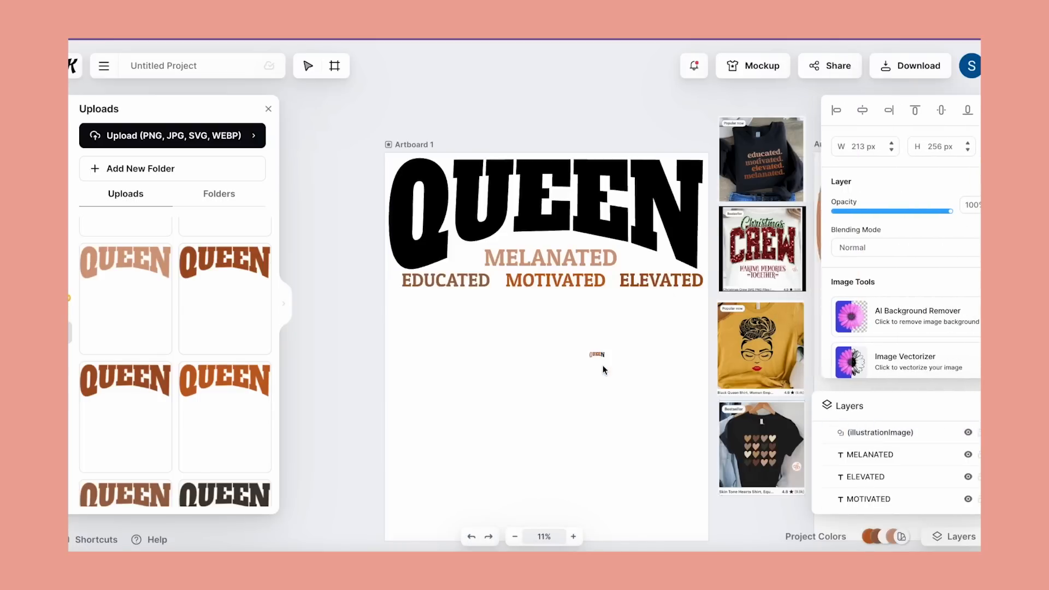
left_click(599, 355)
left_click_drag(604, 373, 704, 485)
left_click_drag(653, 426, 605, 417)
left_click_drag(659, 380, 470, 190)
left_click_drag(514, 300, 792, 489)
left_click_drag(611, 242, 595, 226)
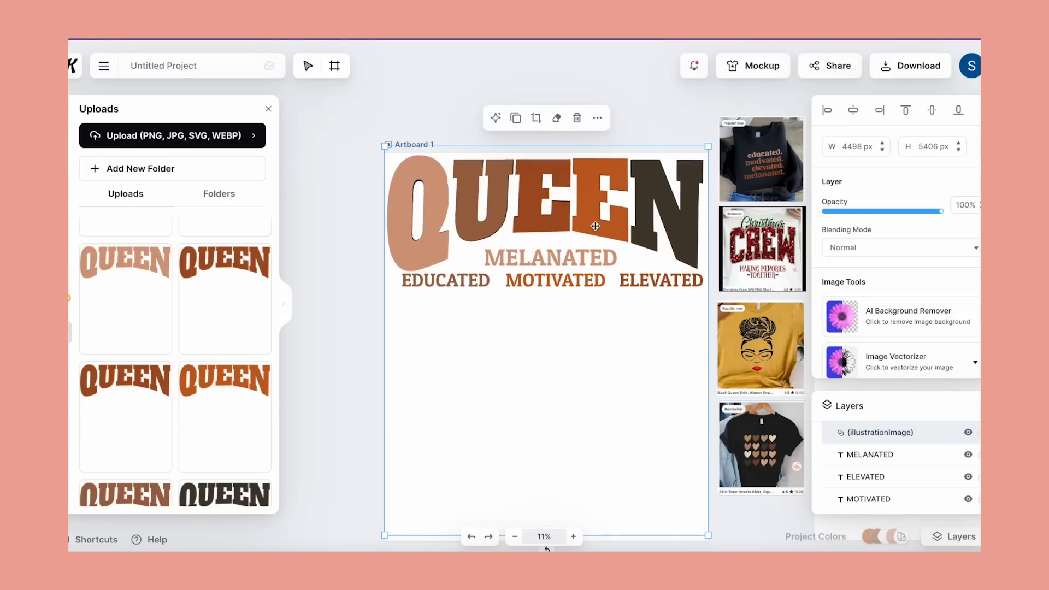
Step: Hide the black QUEEN text layer beneath the multicoloured QUEEN on Artboard 1
scroll(890, 458, "down", 3)
left_click(890, 461)
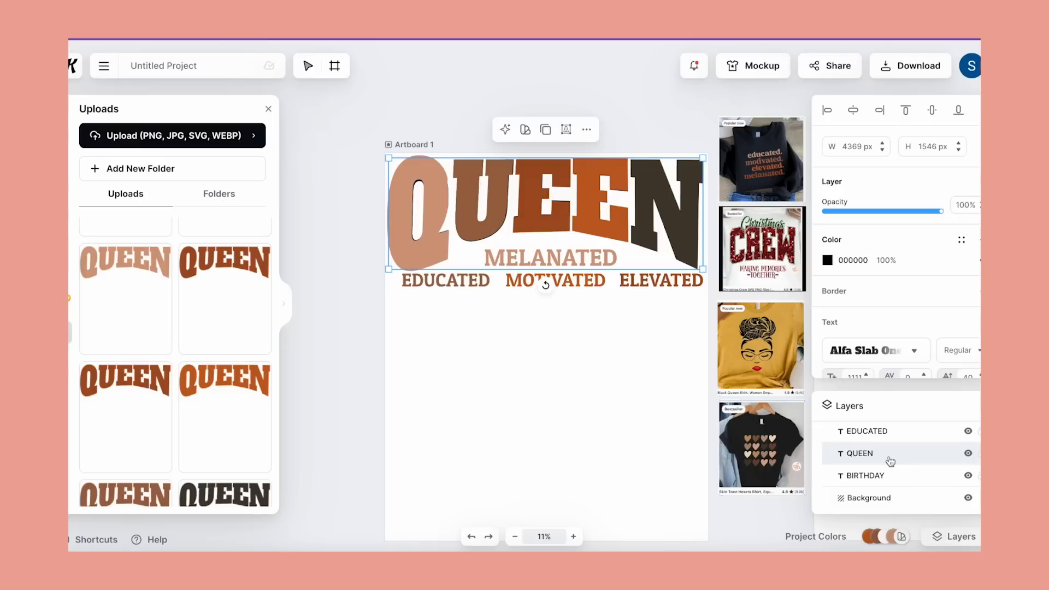
left_click(968, 455)
left_click(968, 454)
left_click(968, 455)
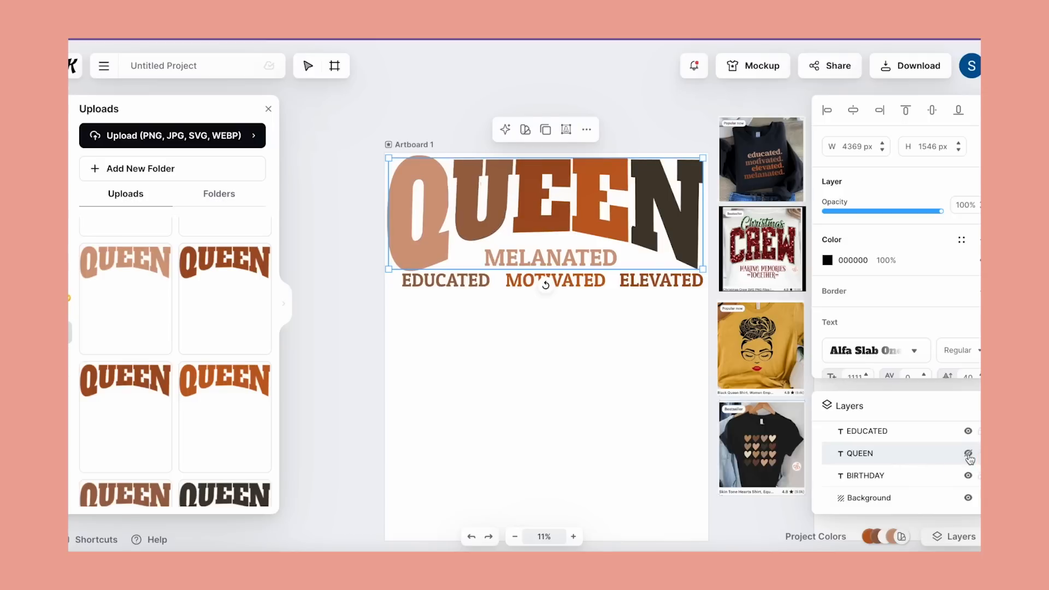
left_click(967, 455)
left_click(968, 455)
left_click(968, 455)
left_click(967, 455)
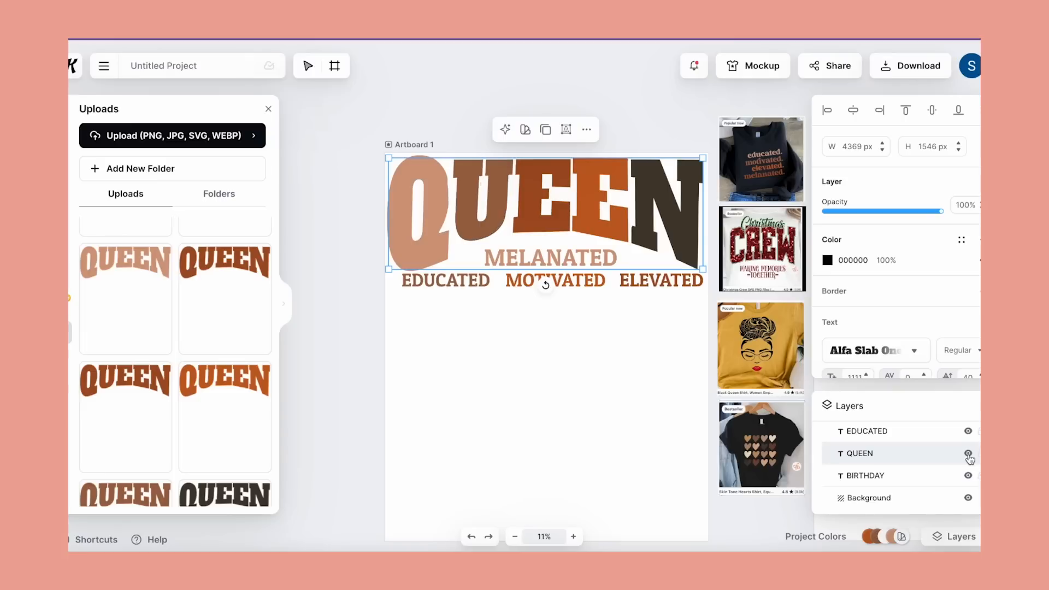
left_click(642, 454)
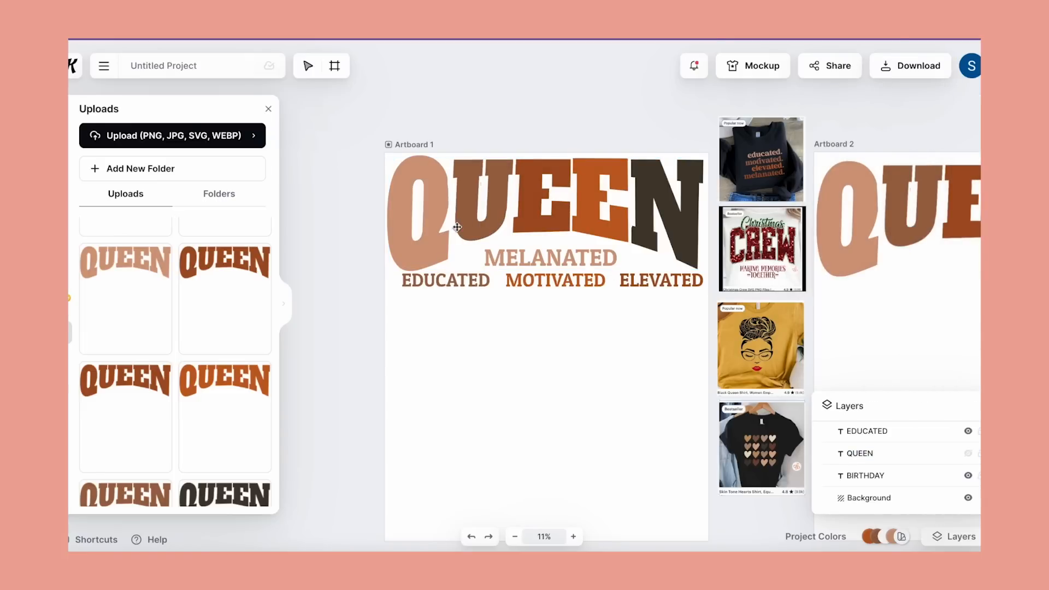
Step: Nudge the MELANATED text slightly up and left beneath the multicoloured QUEEN on Artboard 1
scroll(529, 306, "right", 2)
scroll(528, 306, "down", 1)
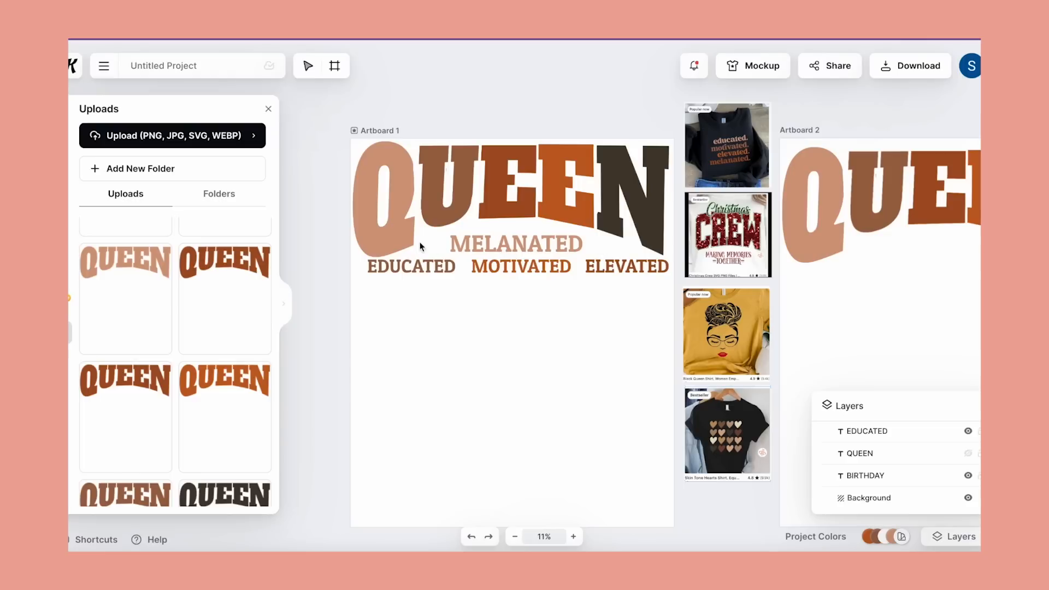
left_click(69, 248)
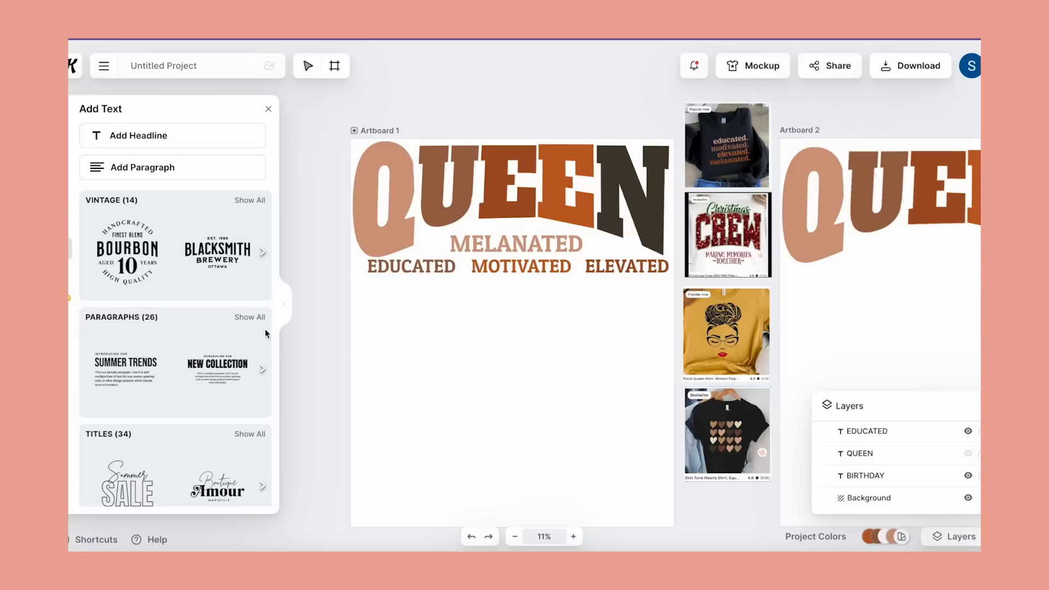
left_click(508, 243)
left_click_drag(509, 243, 507, 241)
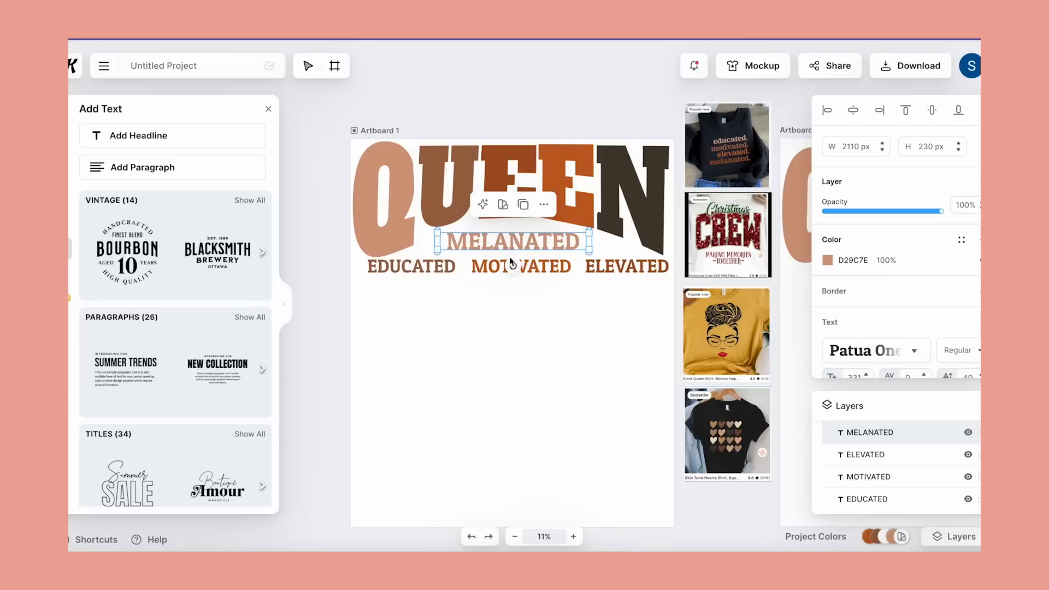
left_click(537, 297)
Step: Shift MOTIVATED, EDUCATED and ELEVATED slightly left so the row sits evenly beneath MELANATED
left_click_drag(531, 268, 522, 269)
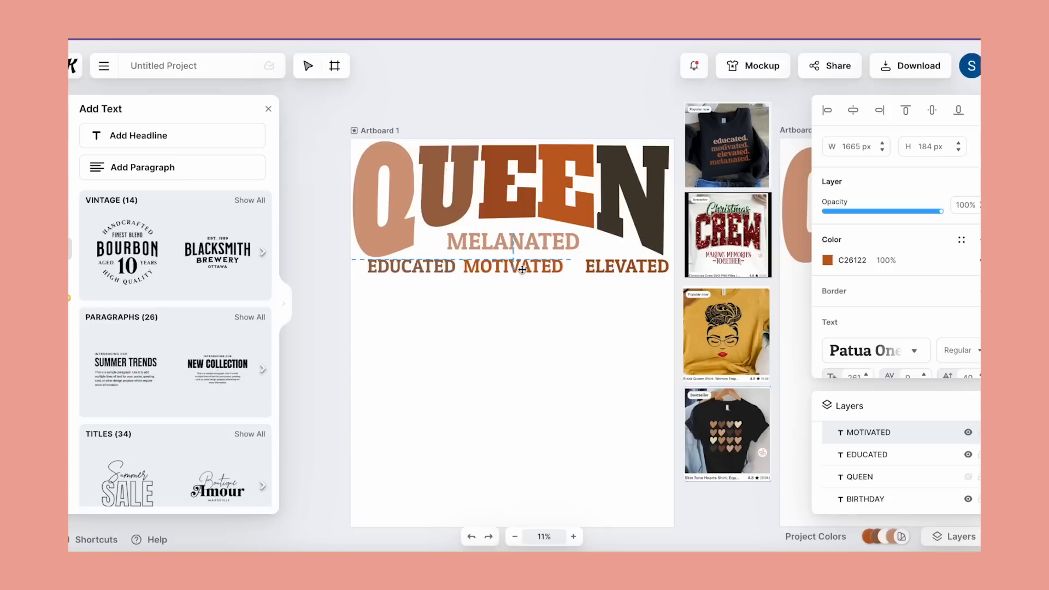
left_click_drag(442, 264, 433, 265)
left_click_drag(643, 264, 636, 263)
left_click(438, 268)
left_click_drag(438, 267, 443, 266)
left_click(537, 330)
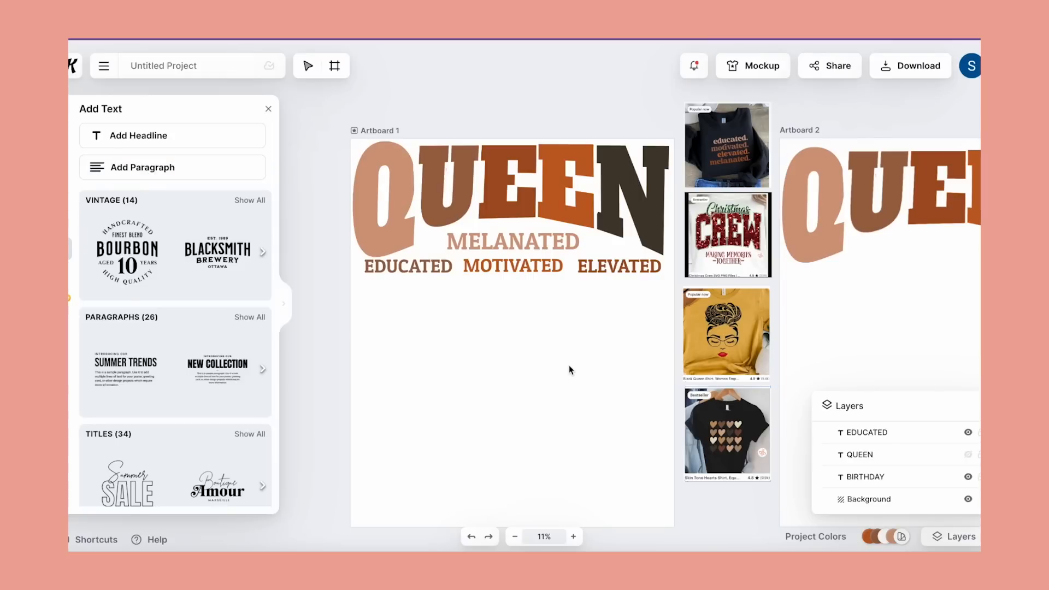
Step: Add the tall four-pointed star from the Spot Elements ornaments and place it to the left of MELANATED
left_click(78, 284)
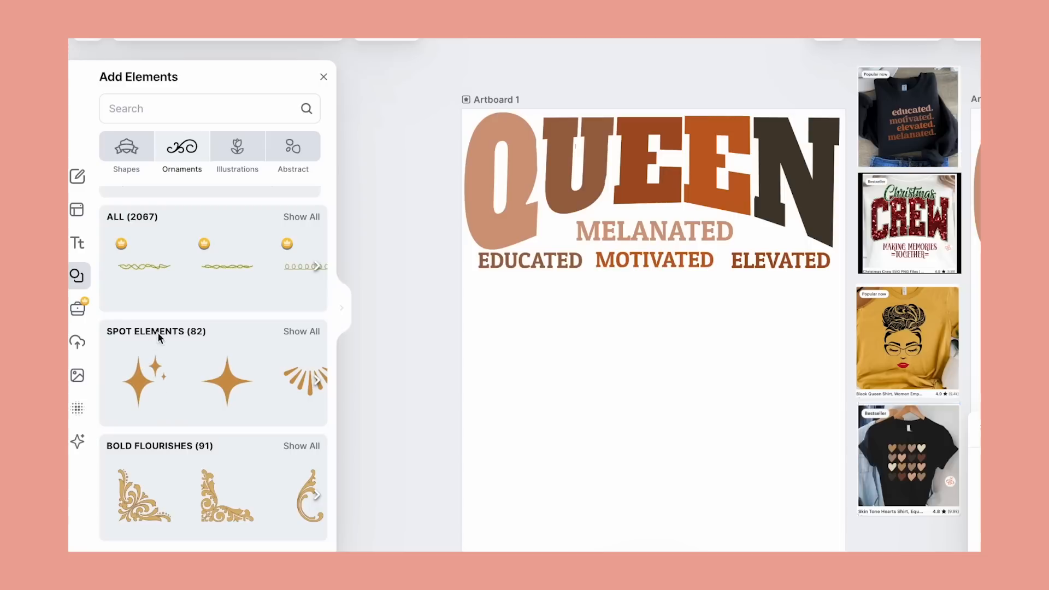
left_click(299, 332)
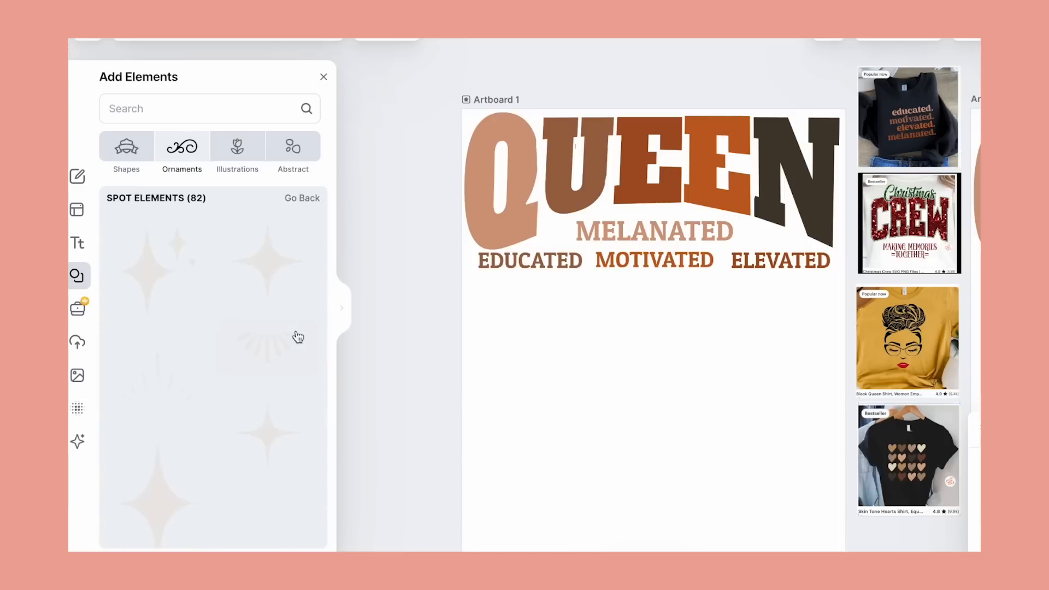
scroll(298, 336, "down", 3)
scroll(297, 335, "down", 3)
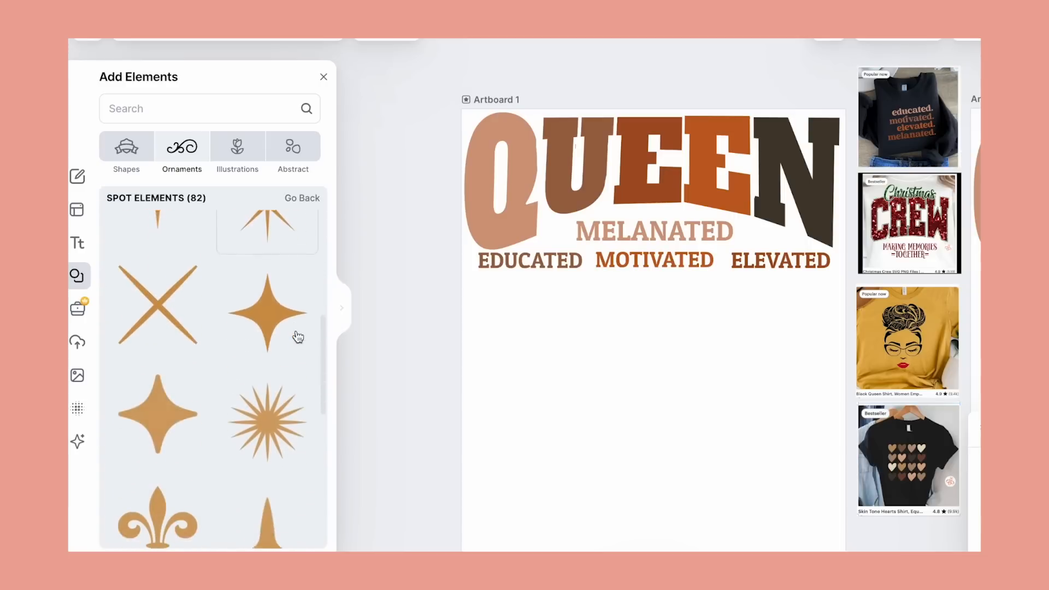
scroll(297, 336, "up", 6)
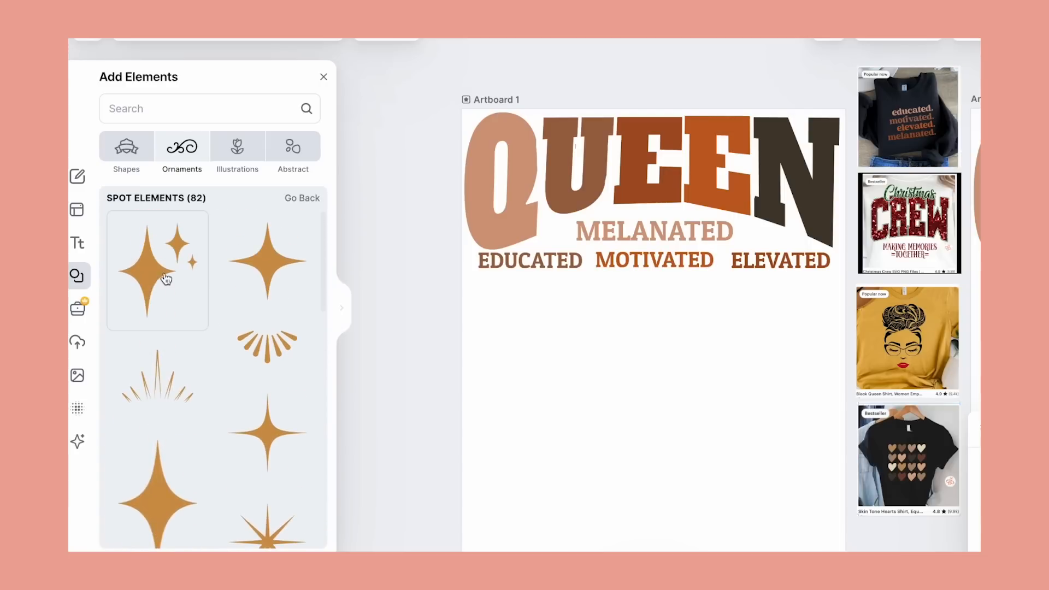
left_click(155, 481)
left_click_drag(689, 406, 555, 235)
left_click(572, 304)
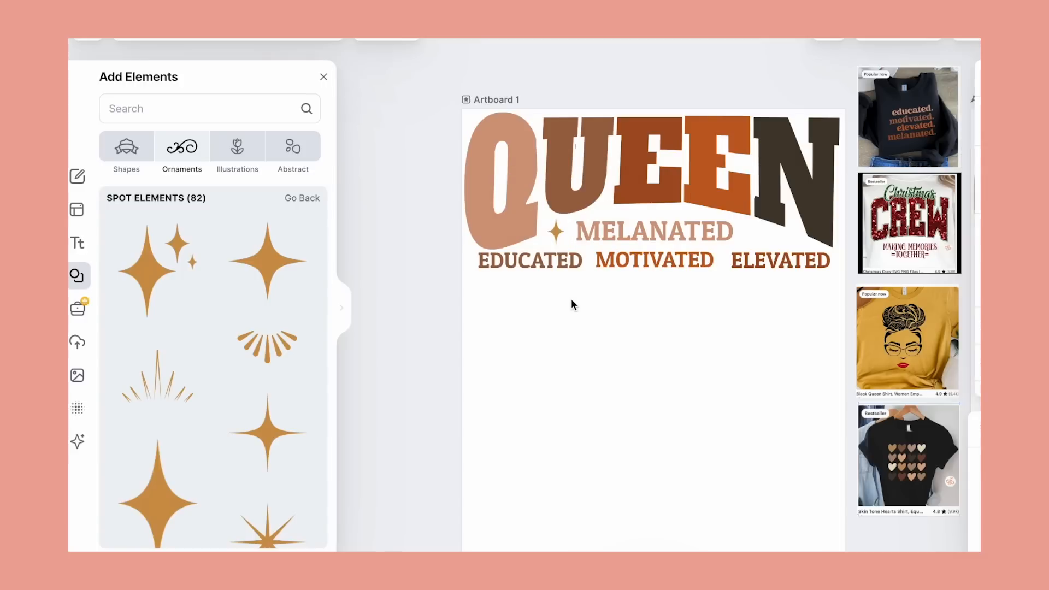
Step: Recolour the star to C26122 and copy it to build matching large and small star clusters on both sides of MELANATED
left_click(555, 229)
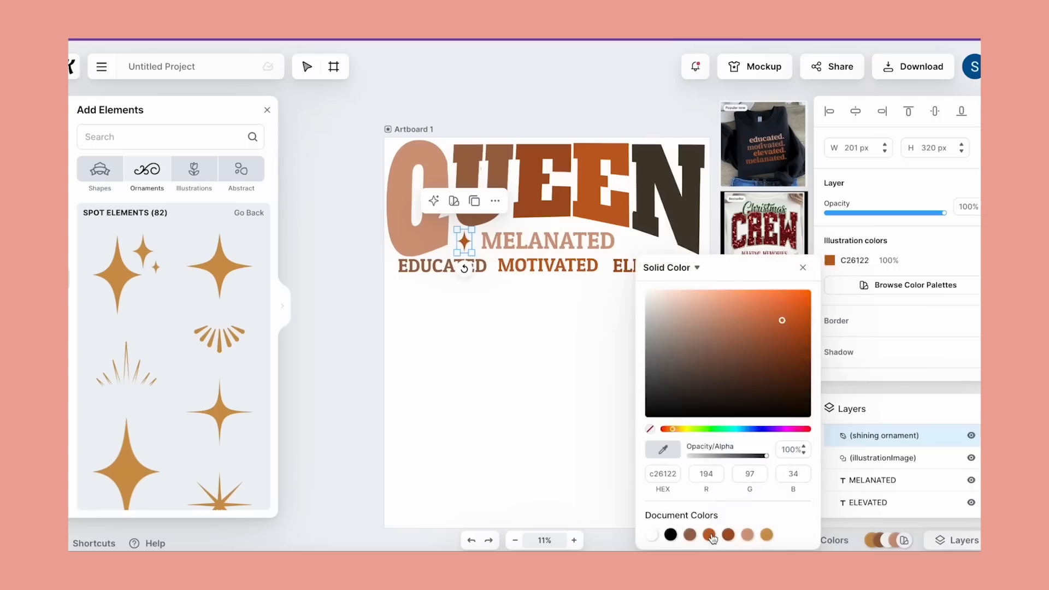
left_click(474, 240)
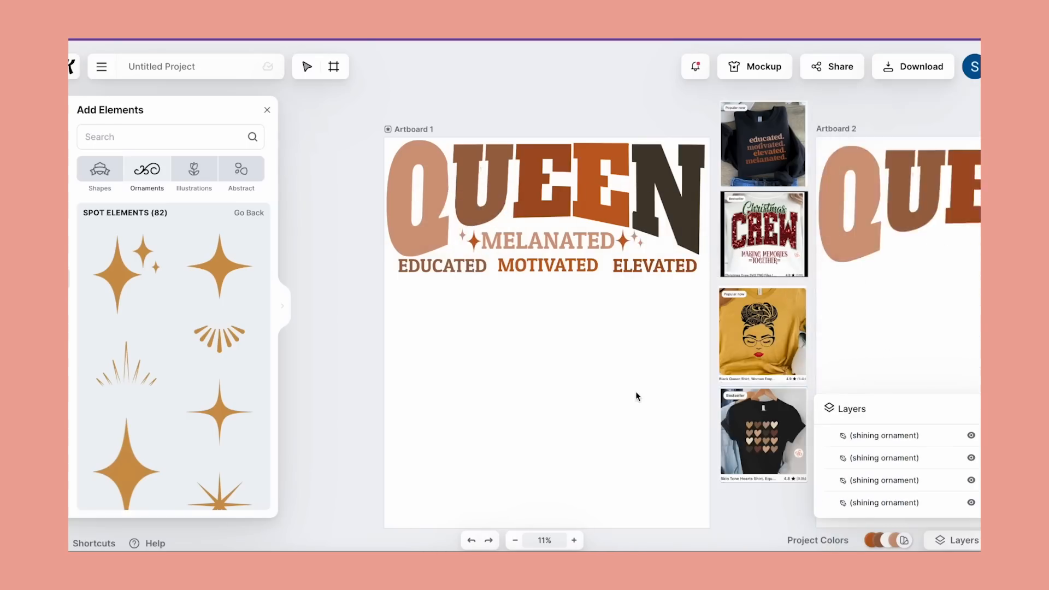
left_click(640, 242)
left_click(829, 260)
key("super+v")
mouse_move(637, 242)
left_mouse_down()
mouse_move(458, 247)
mouse_move(641, 244)
left_mouse_up()
key("super+v")
left_click(670, 380)
Step: Nudge the large star on each side of MELANATED slightly outward, away from the word
left_click_drag(473, 241, 471, 240)
left_click_drag(622, 241, 624, 241)
left_click(623, 327)
left_click(462, 235)
left_click(617, 330)
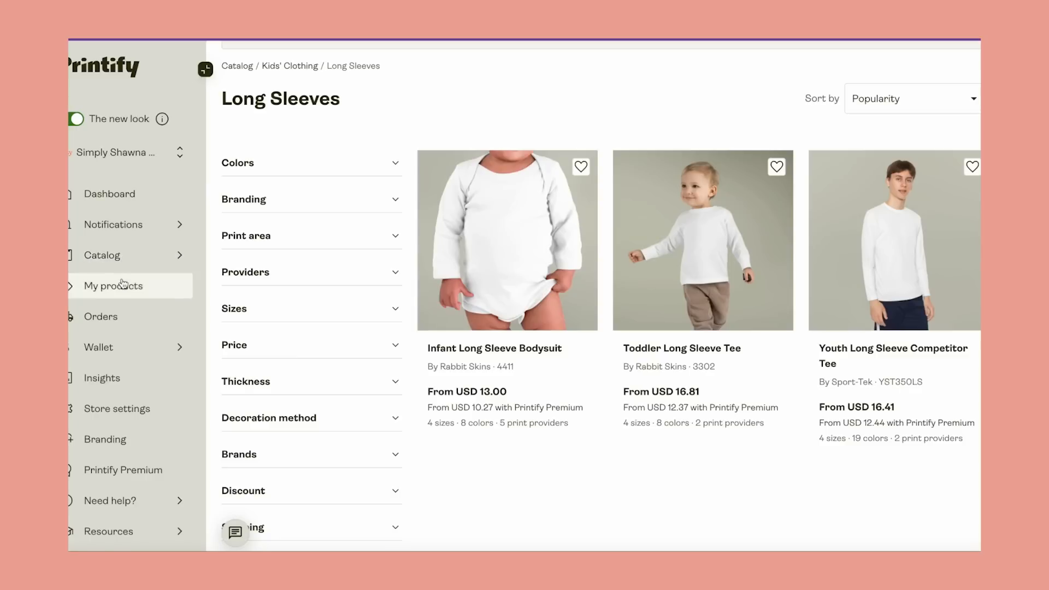
Step: Switch to Printify and open the Comfort Colors 1717 Unisex Garment-Dyed T-shirt from the women's T-shirts catalog
mouse_move(123, 264)
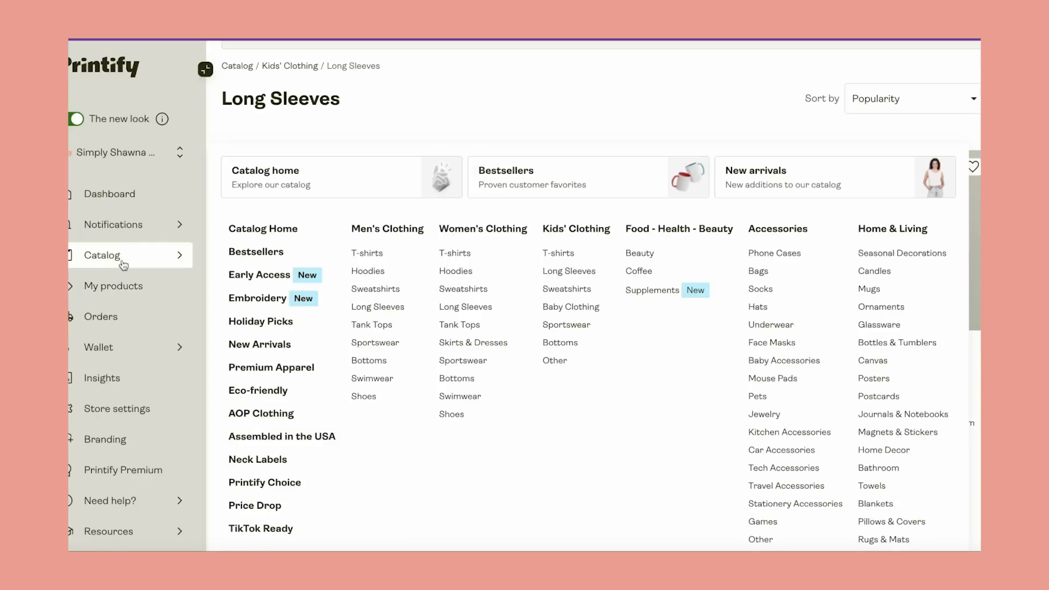
left_click(466, 253)
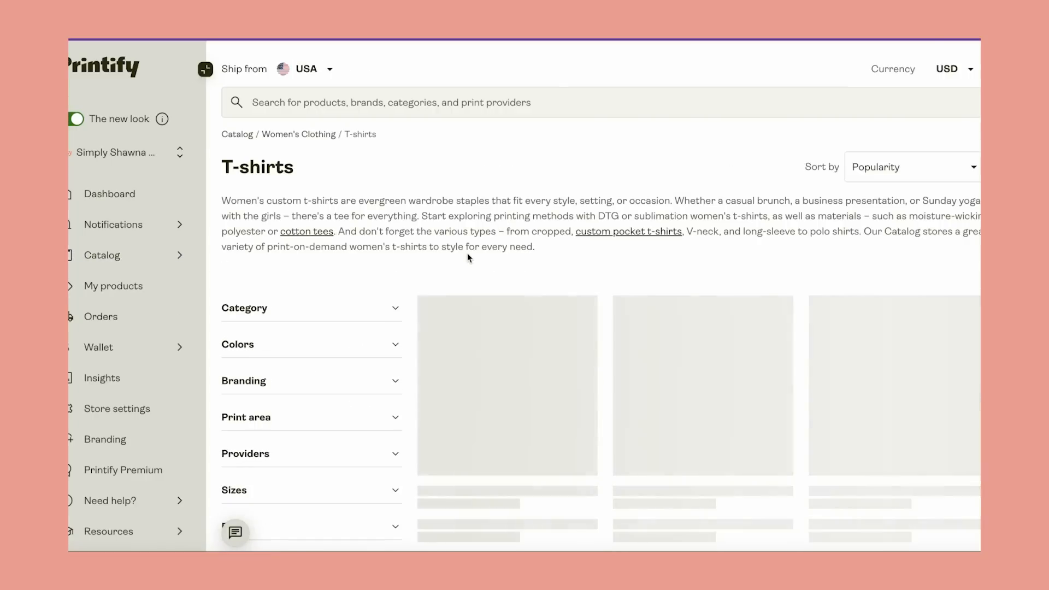
scroll(567, 336, "down", 3)
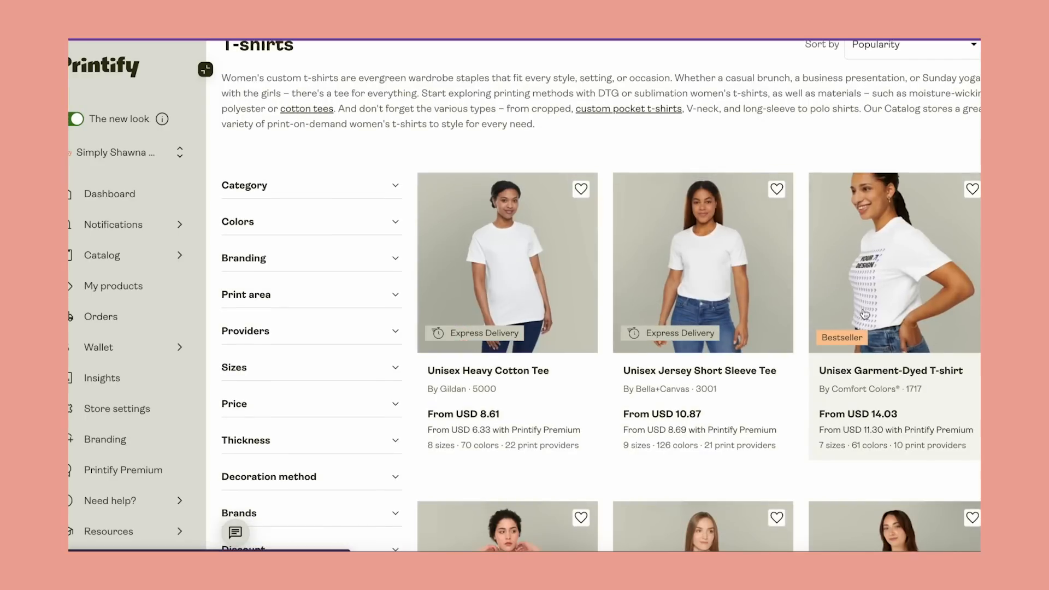
left_click(907, 302)
Step: Review the fulfilment options of the Comfort Colors 1717 T-shirt and start designing it
scroll(527, 383, "down", 5)
scroll(528, 385, "down", 4)
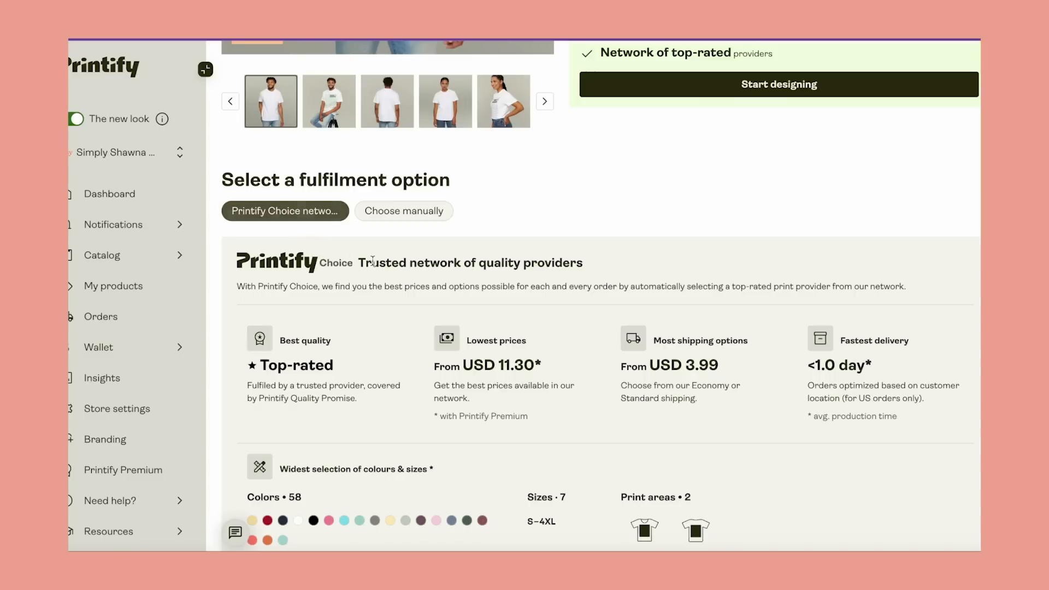
scroll(682, 411, "down", 1)
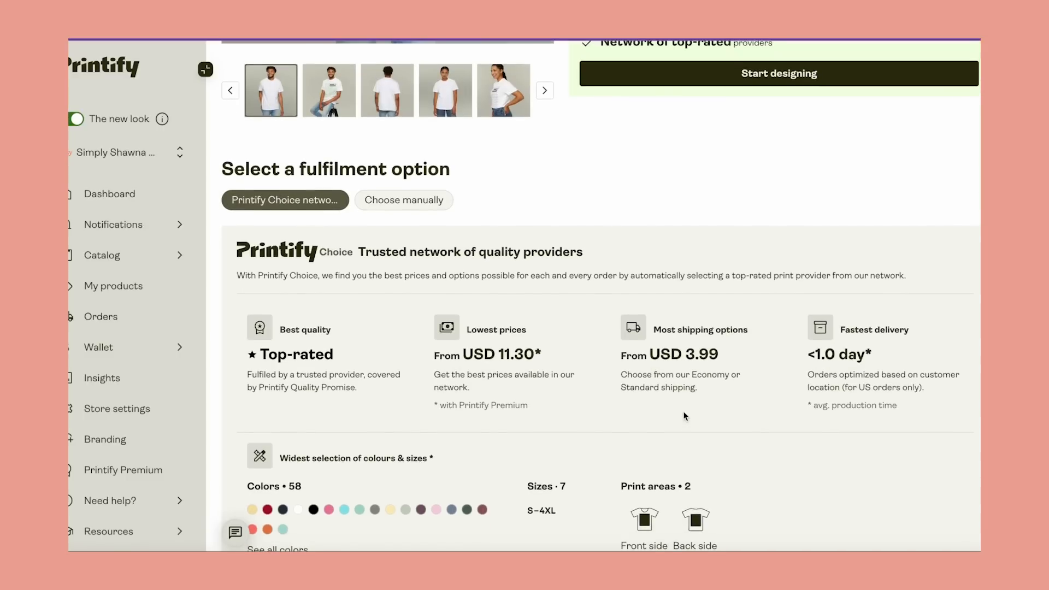
scroll(683, 411, "up", 2)
scroll(683, 415, "up", 2)
left_click(751, 243)
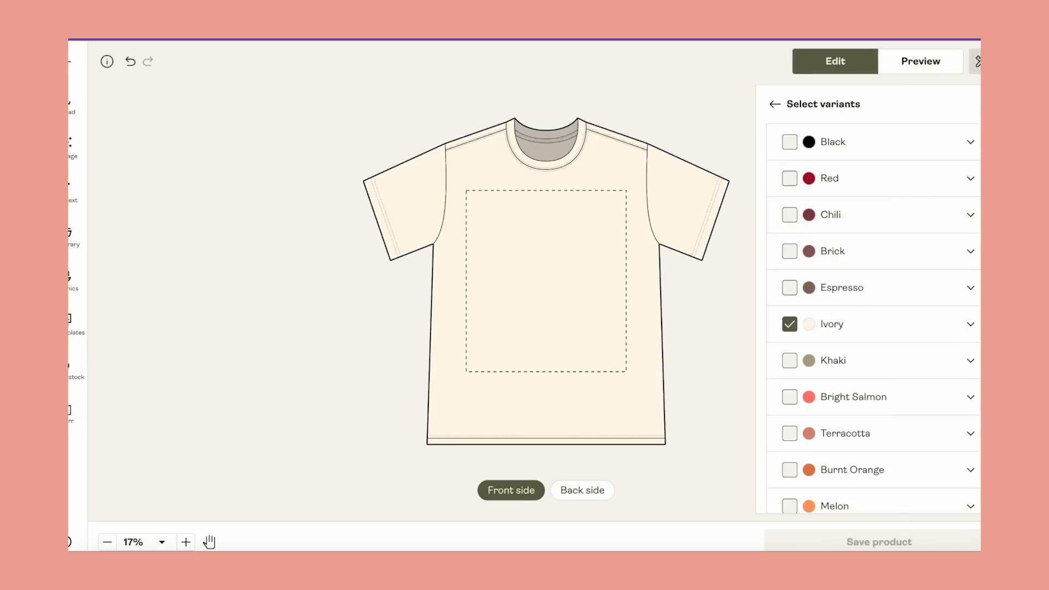
Step: Place Untitled Project - Artboard 1.png on the front of the Ivory T-shirt and enlarge it to the print area's full width
left_click(887, 39)
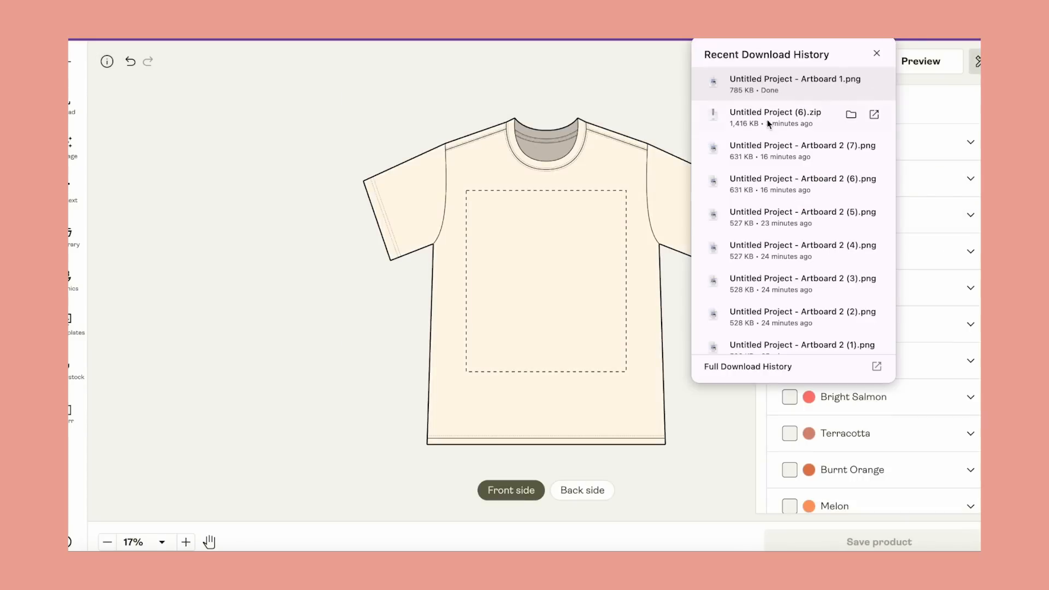
left_click_drag(759, 86, 583, 293)
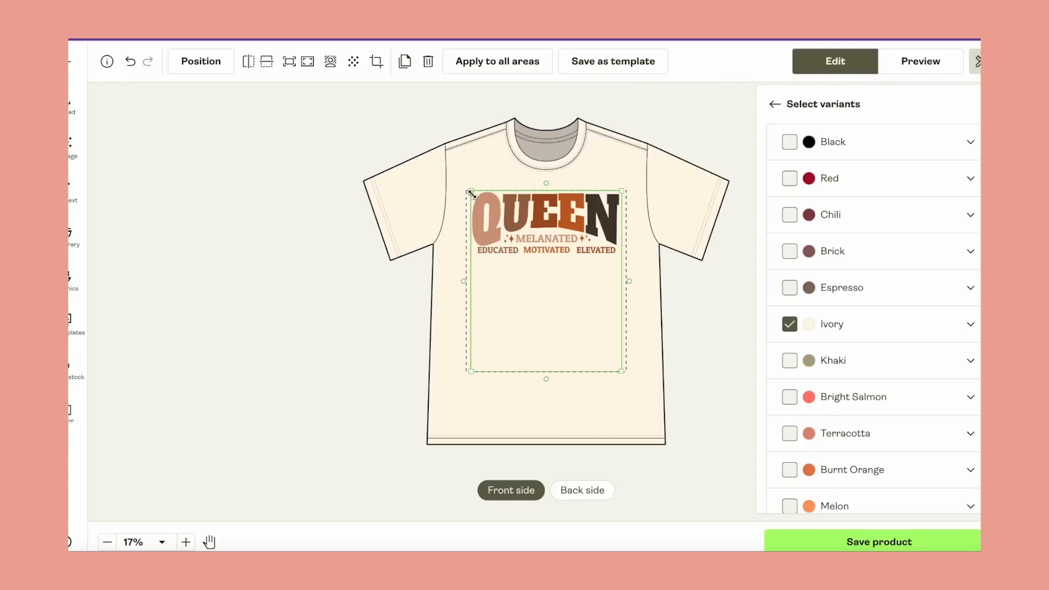
left_click_drag(471, 193, 468, 183)
left_click_drag(480, 222, 485, 229)
left_click_drag(622, 377, 624, 379)
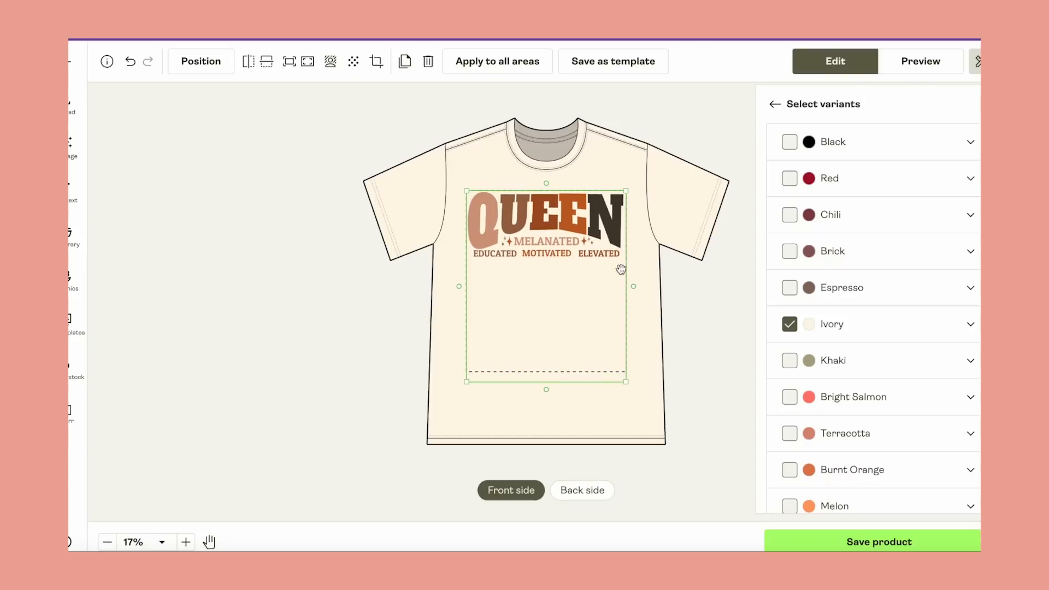
left_click(651, 284)
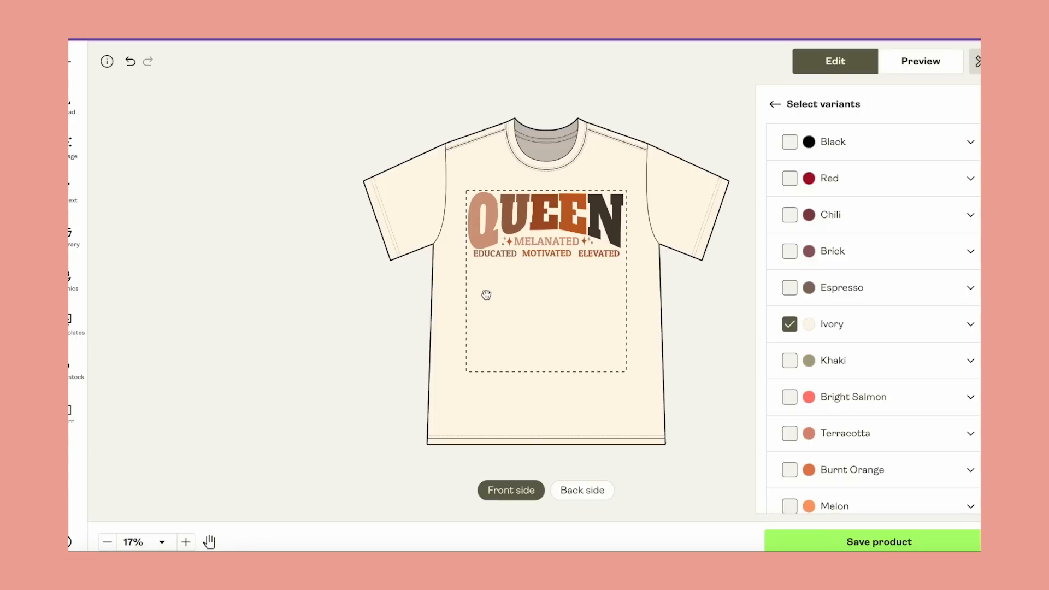
Step: Move the QUEEN design down from the upper edge of the print area, keeping it centred horizontally
left_click(550, 217)
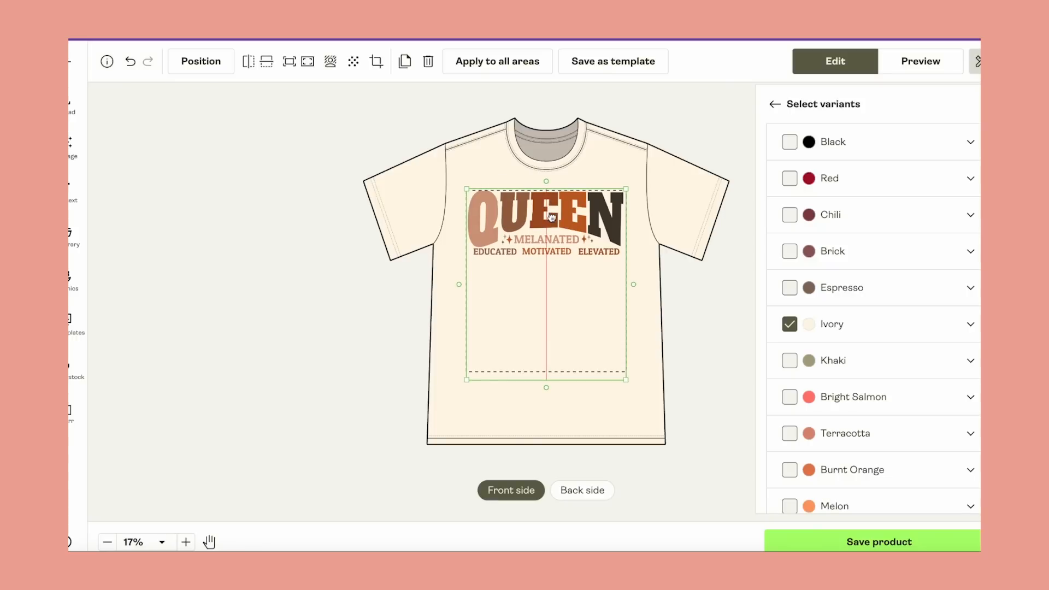
left_click_drag(551, 217, 551, 219)
left_click(677, 200)
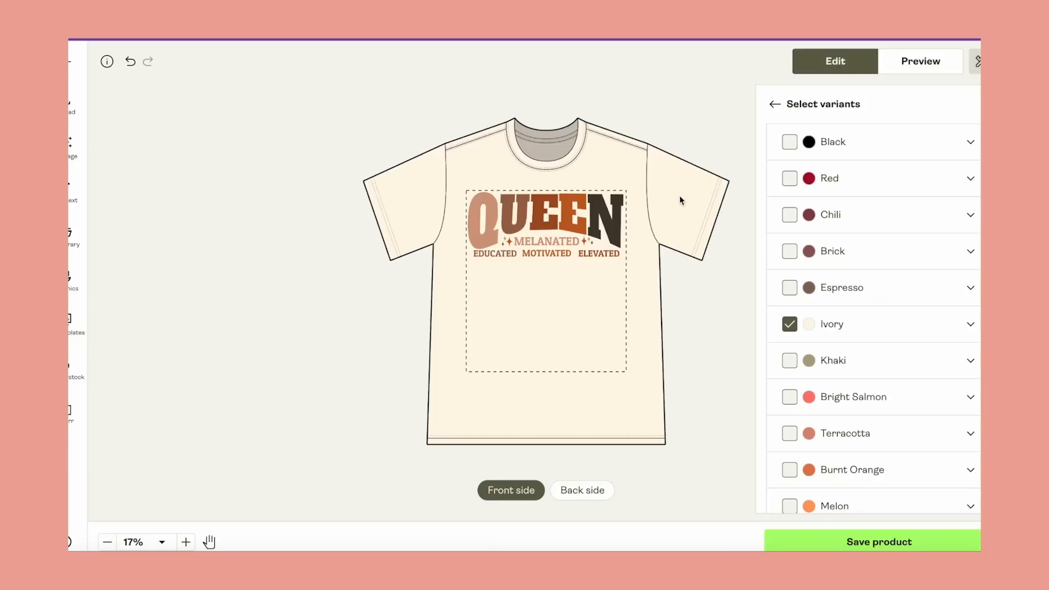
left_click(590, 297)
left_click_drag(552, 244, 554, 281)
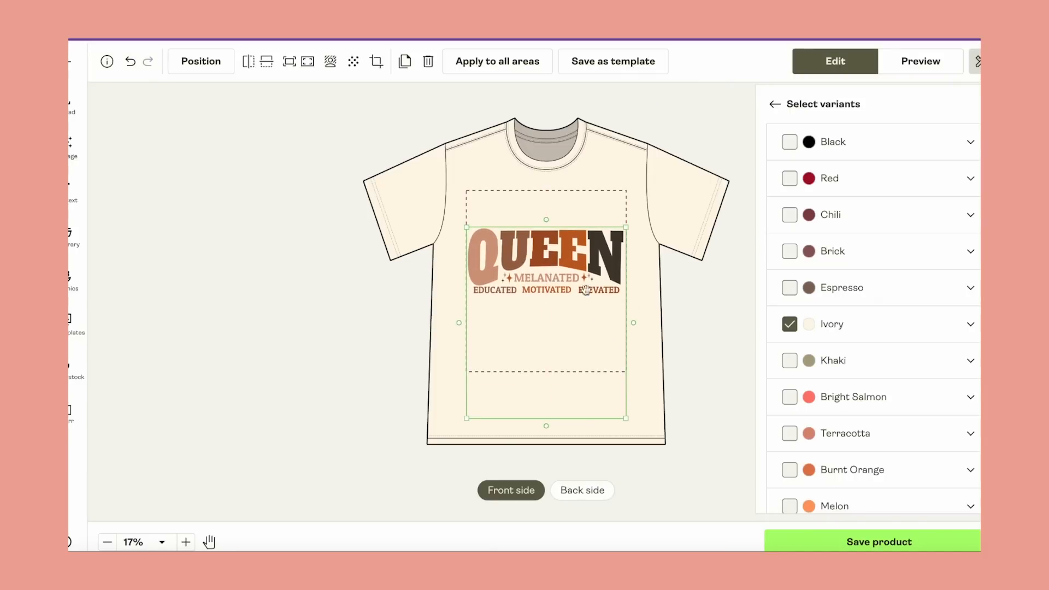
Step: Move the QUEEN design up to the upper edge of the print area, keeping it centred horizontally, and save the product
left_click(676, 300)
left_click(572, 257)
left_click_drag(572, 257, 573, 221)
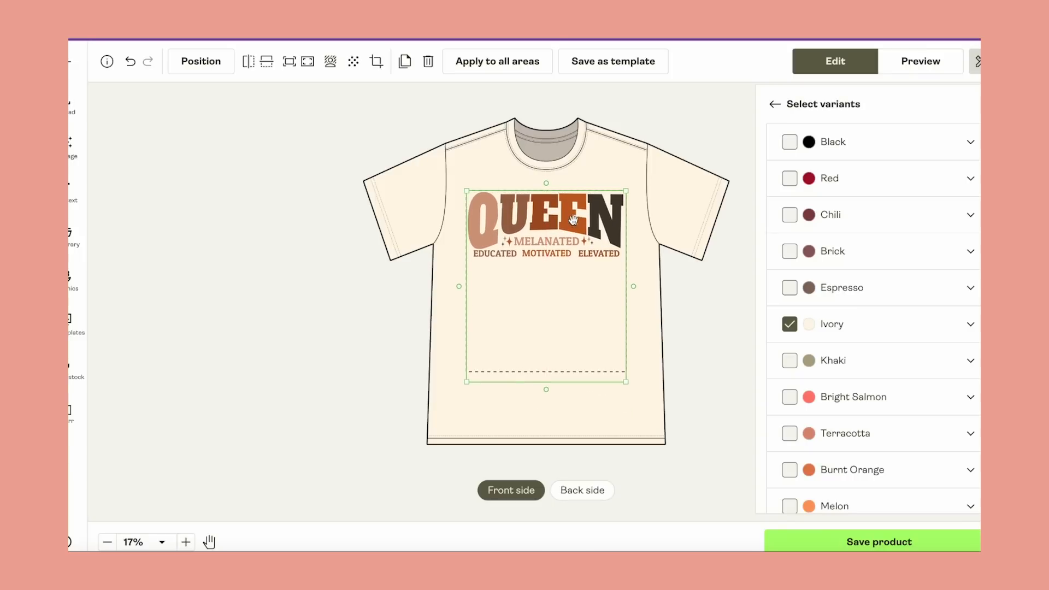
left_click(700, 251)
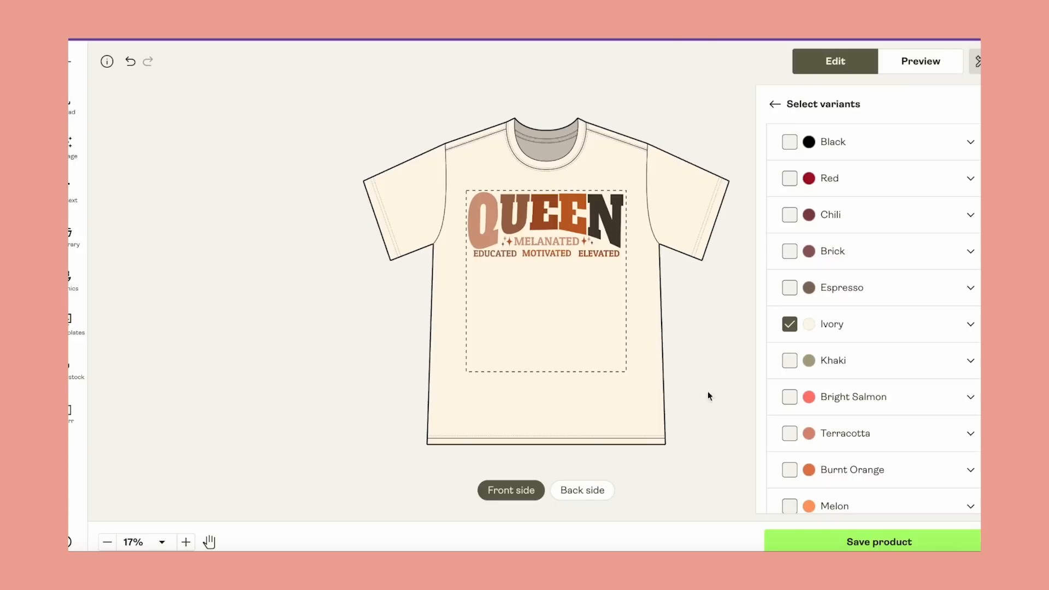
left_click(857, 543)
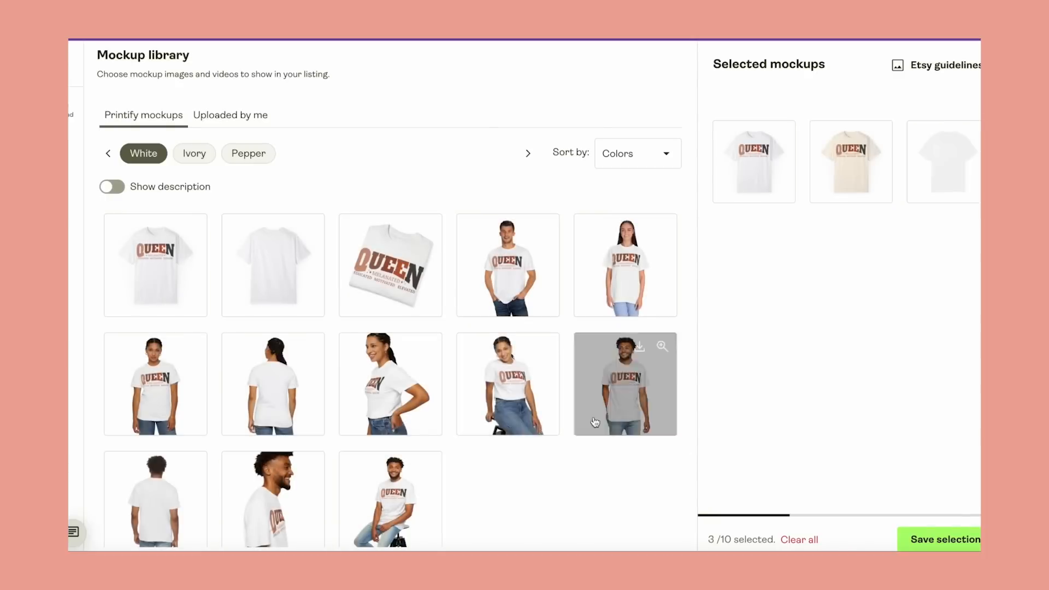
Step: Compare the QUEEN T-shirt mockups in Ivory and Pepper, ending on the Ivory set
scroll(508, 382, "down", 1)
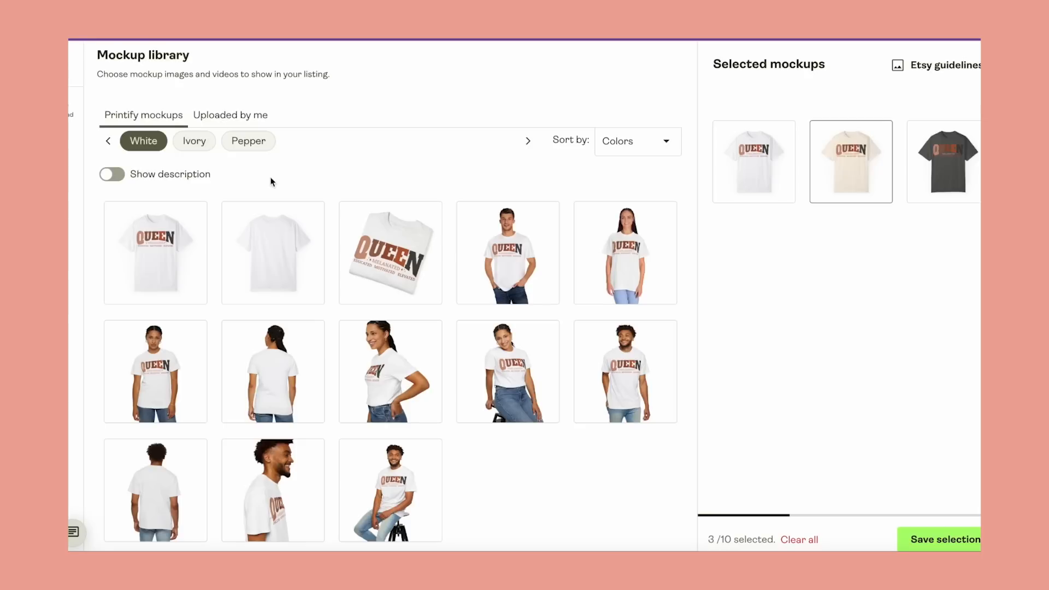
left_click(187, 143)
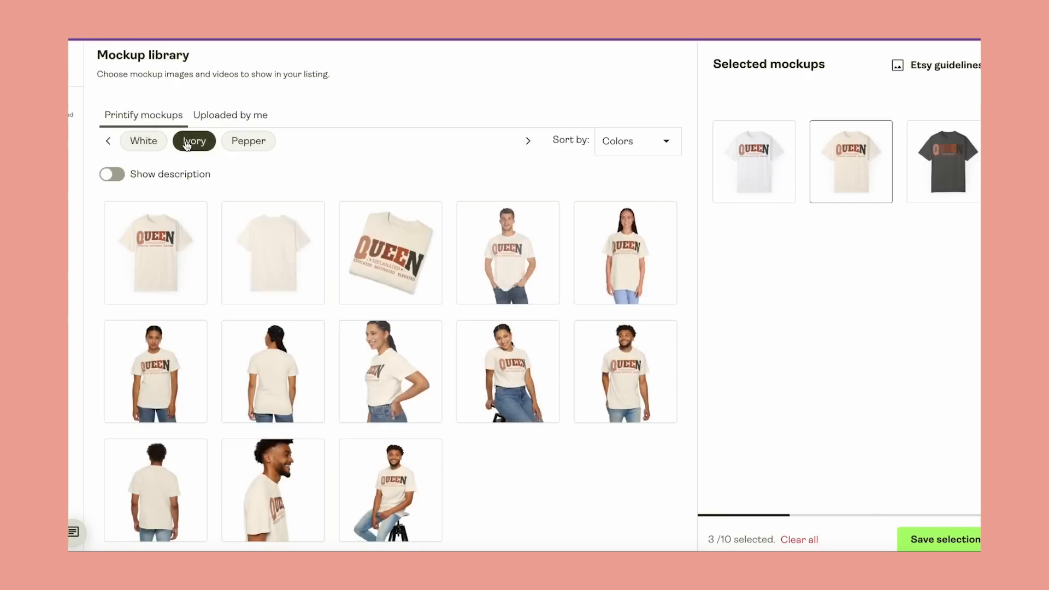
left_click(246, 143)
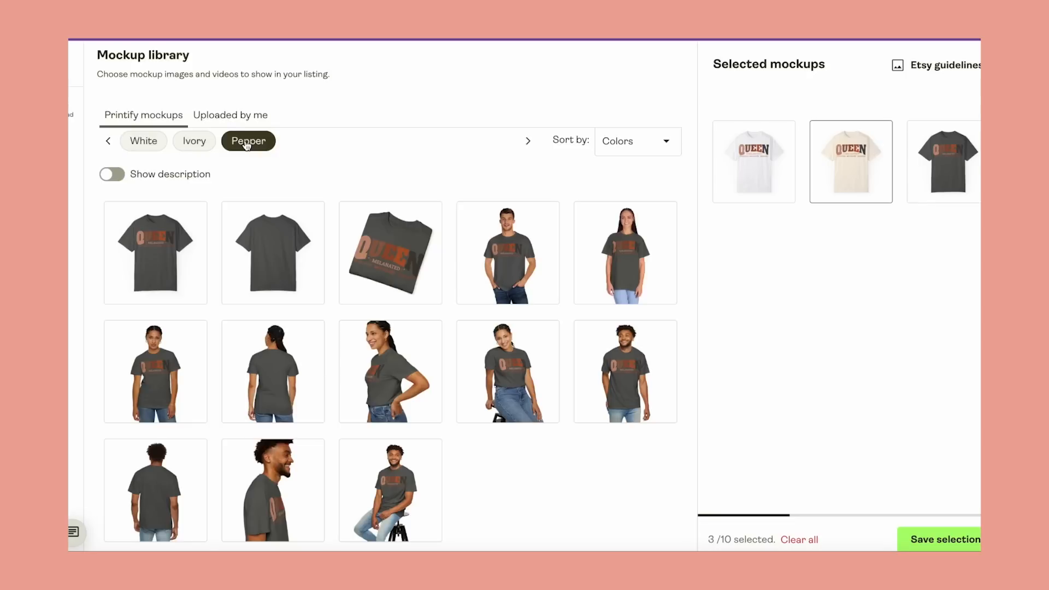
left_click(195, 142)
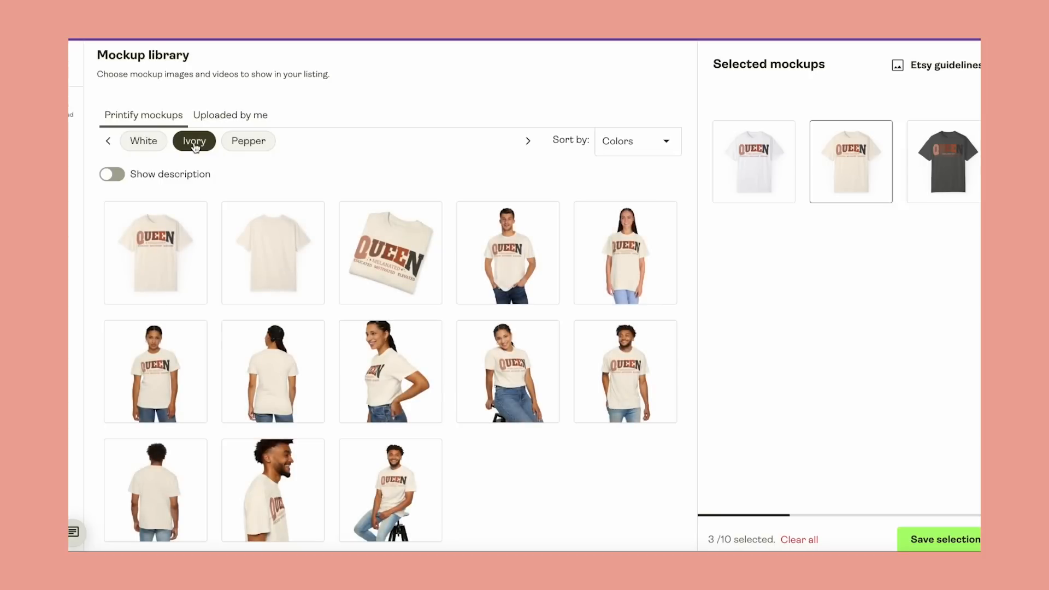